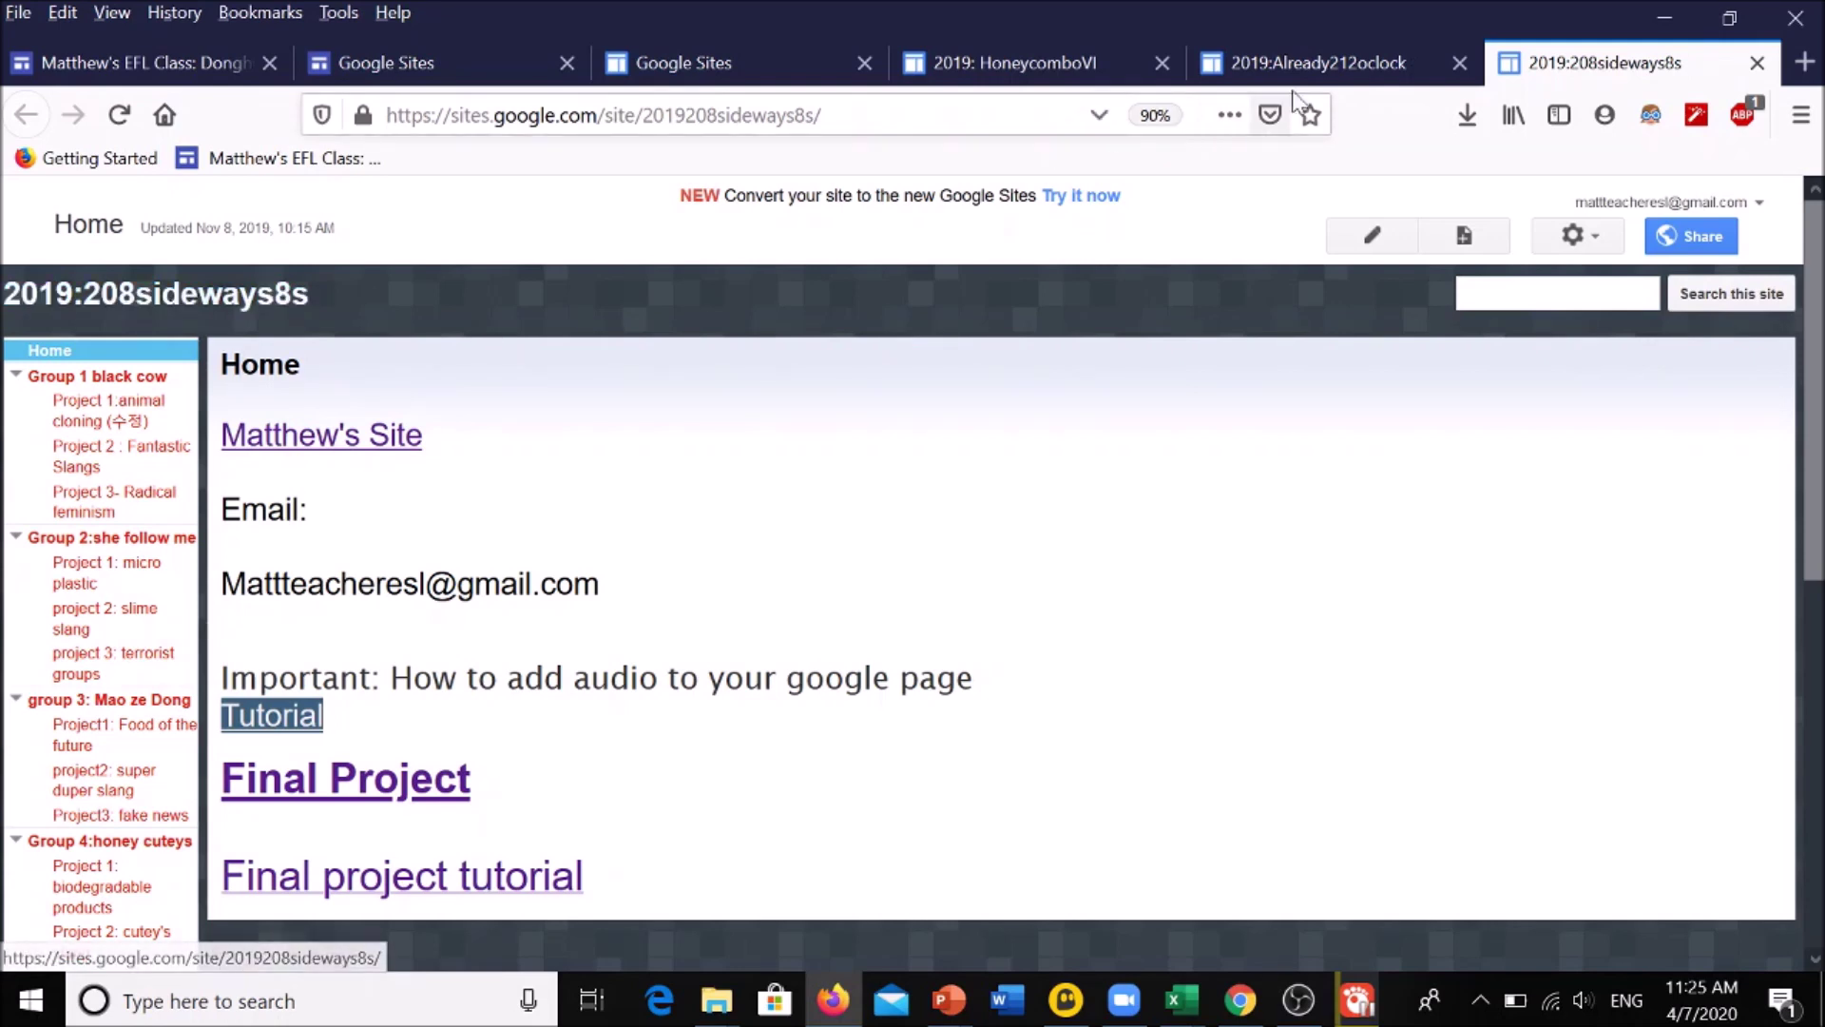
Look at the 2019:Already212oclock site, and examine the list of groups and projects on the 2019: HoneycomboVI site
{"action": "left_click", "coordinate": [1318, 67]}
{"action": "scroll", "coordinate": [998, 765], "scroll_direction": "up", "scroll_amount": 3}
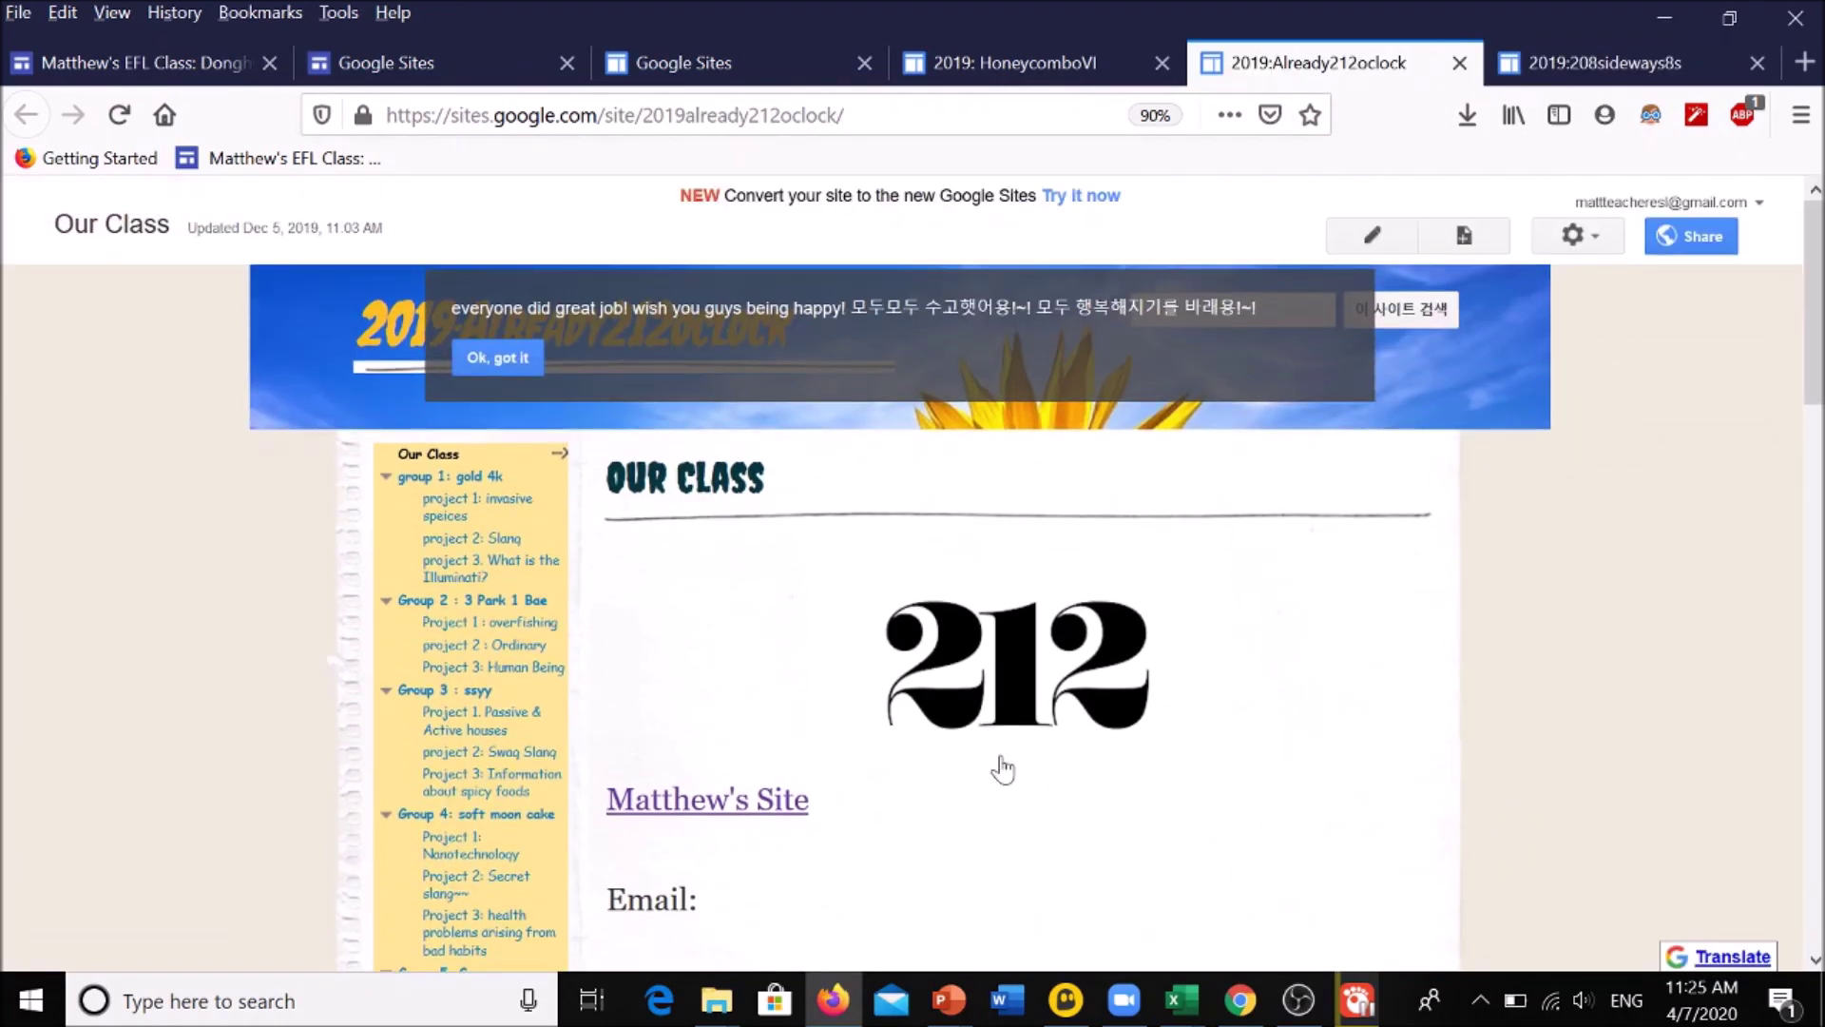
{"action": "left_click", "coordinate": [976, 71]}
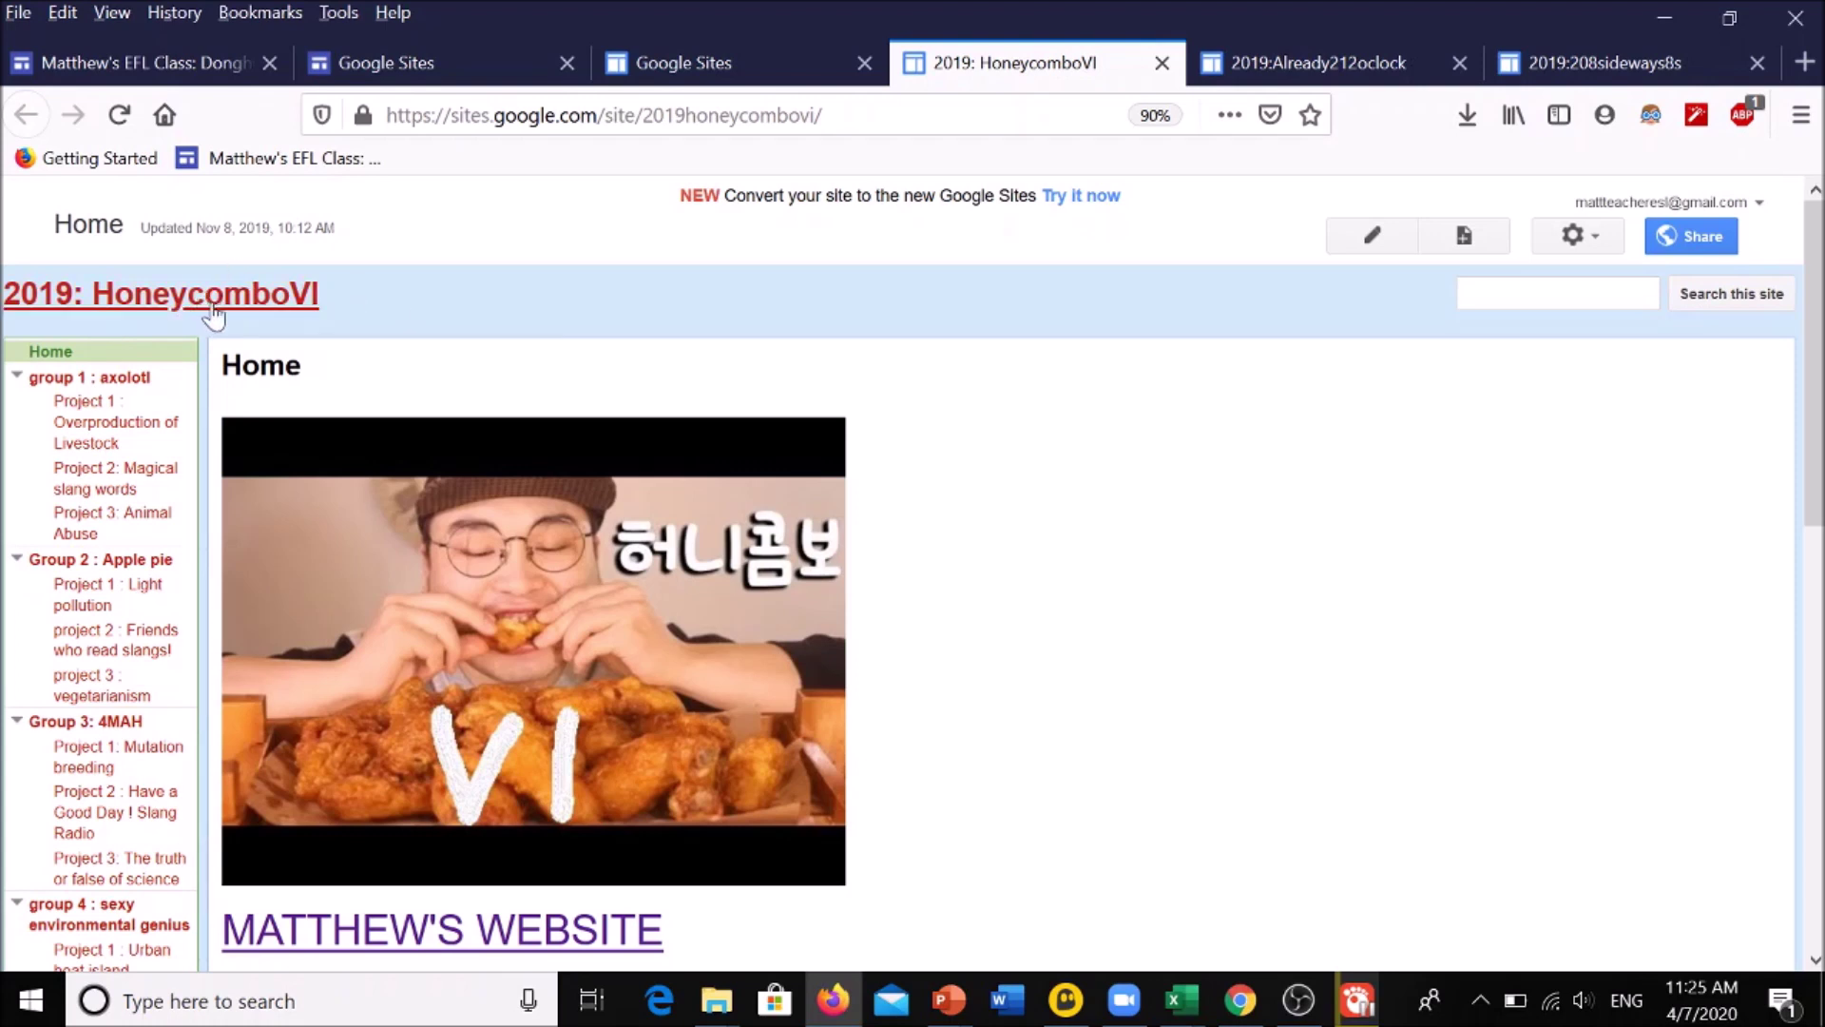
{"action": "scroll", "coordinate": [637, 663], "scroll_direction": "down", "scroll_amount": 3}
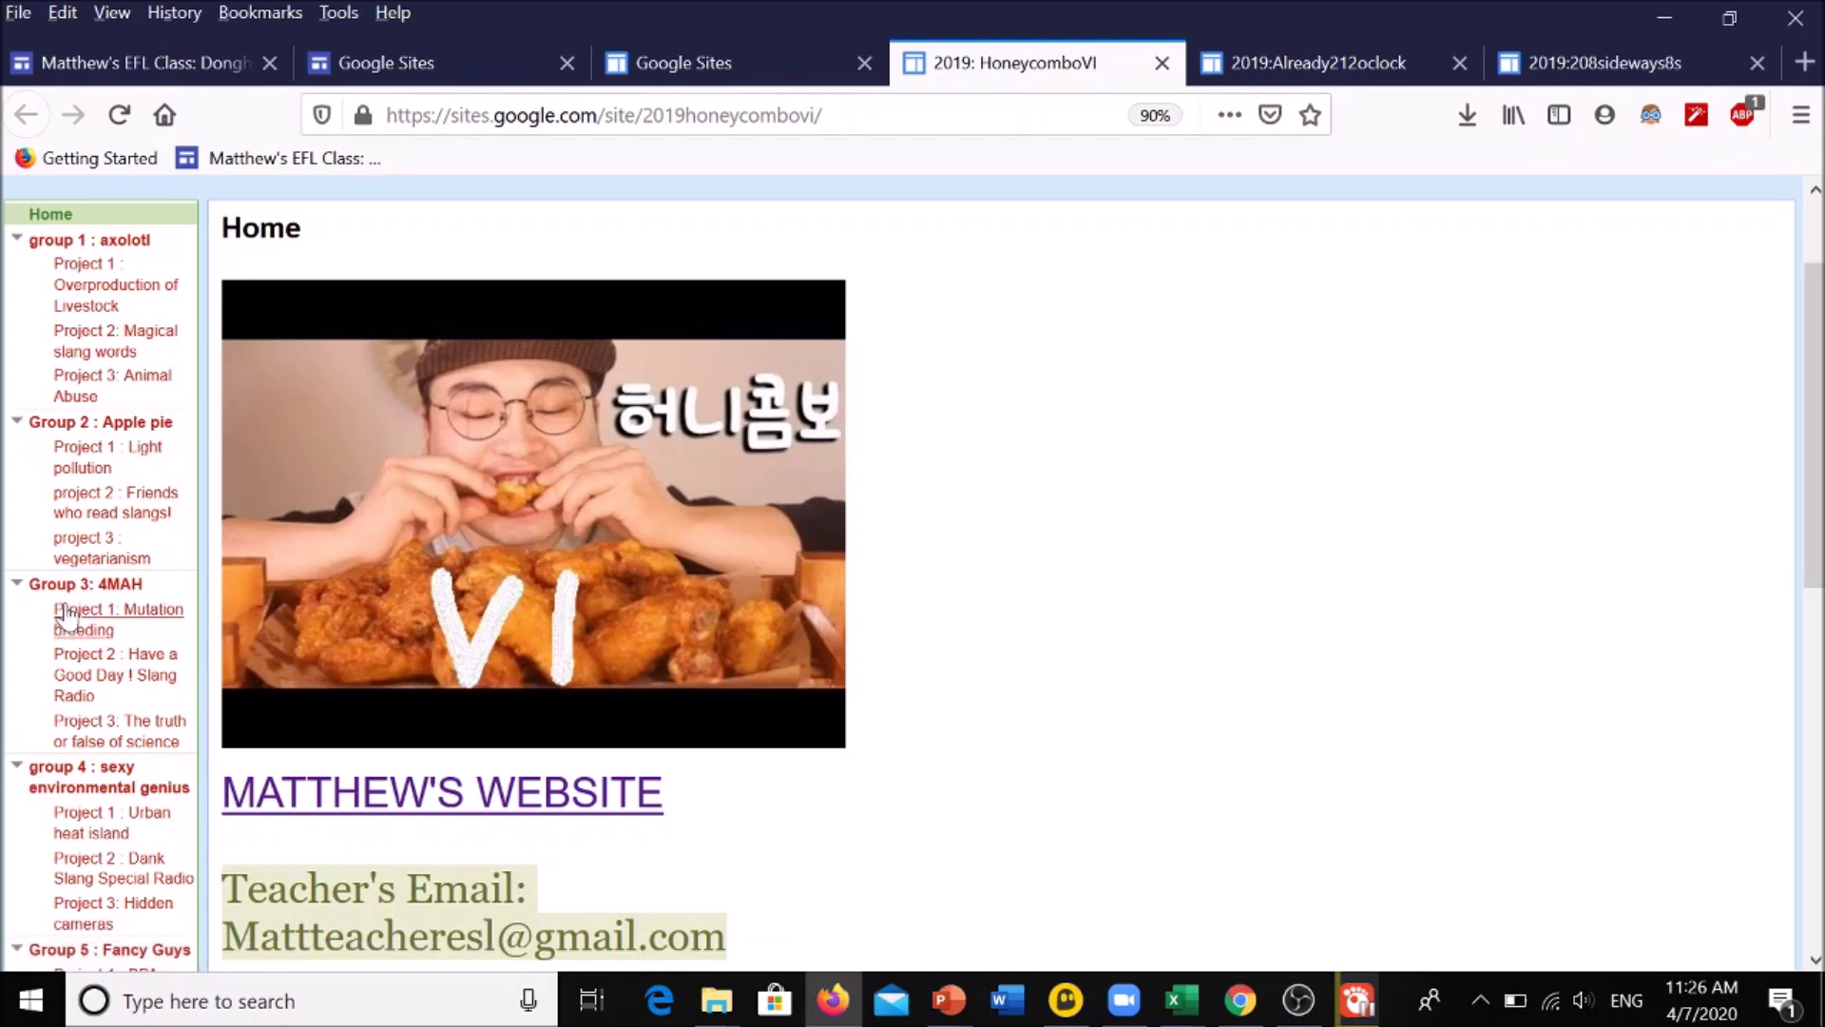
{"action": "scroll", "coordinate": [82, 799], "scroll_direction": "down", "scroll_amount": 7}
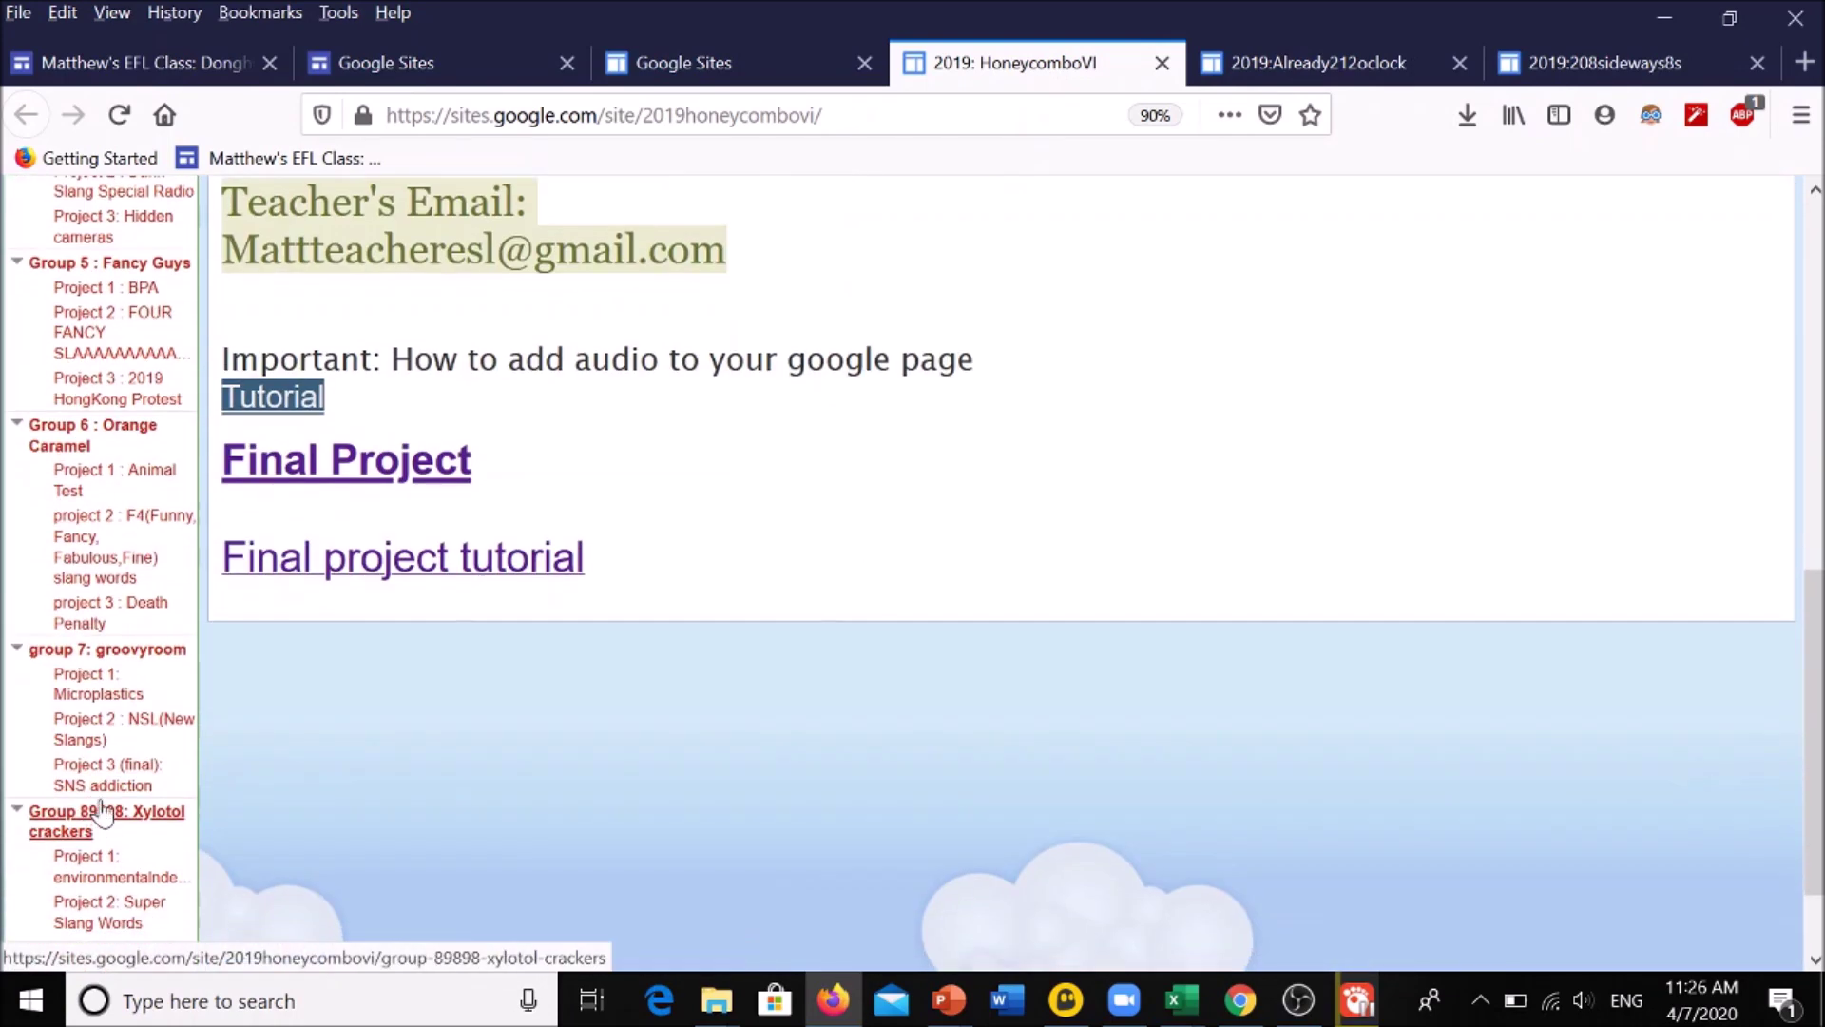
{"action": "scroll", "coordinate": [89, 677], "scroll_direction": "up", "scroll_amount": 3}
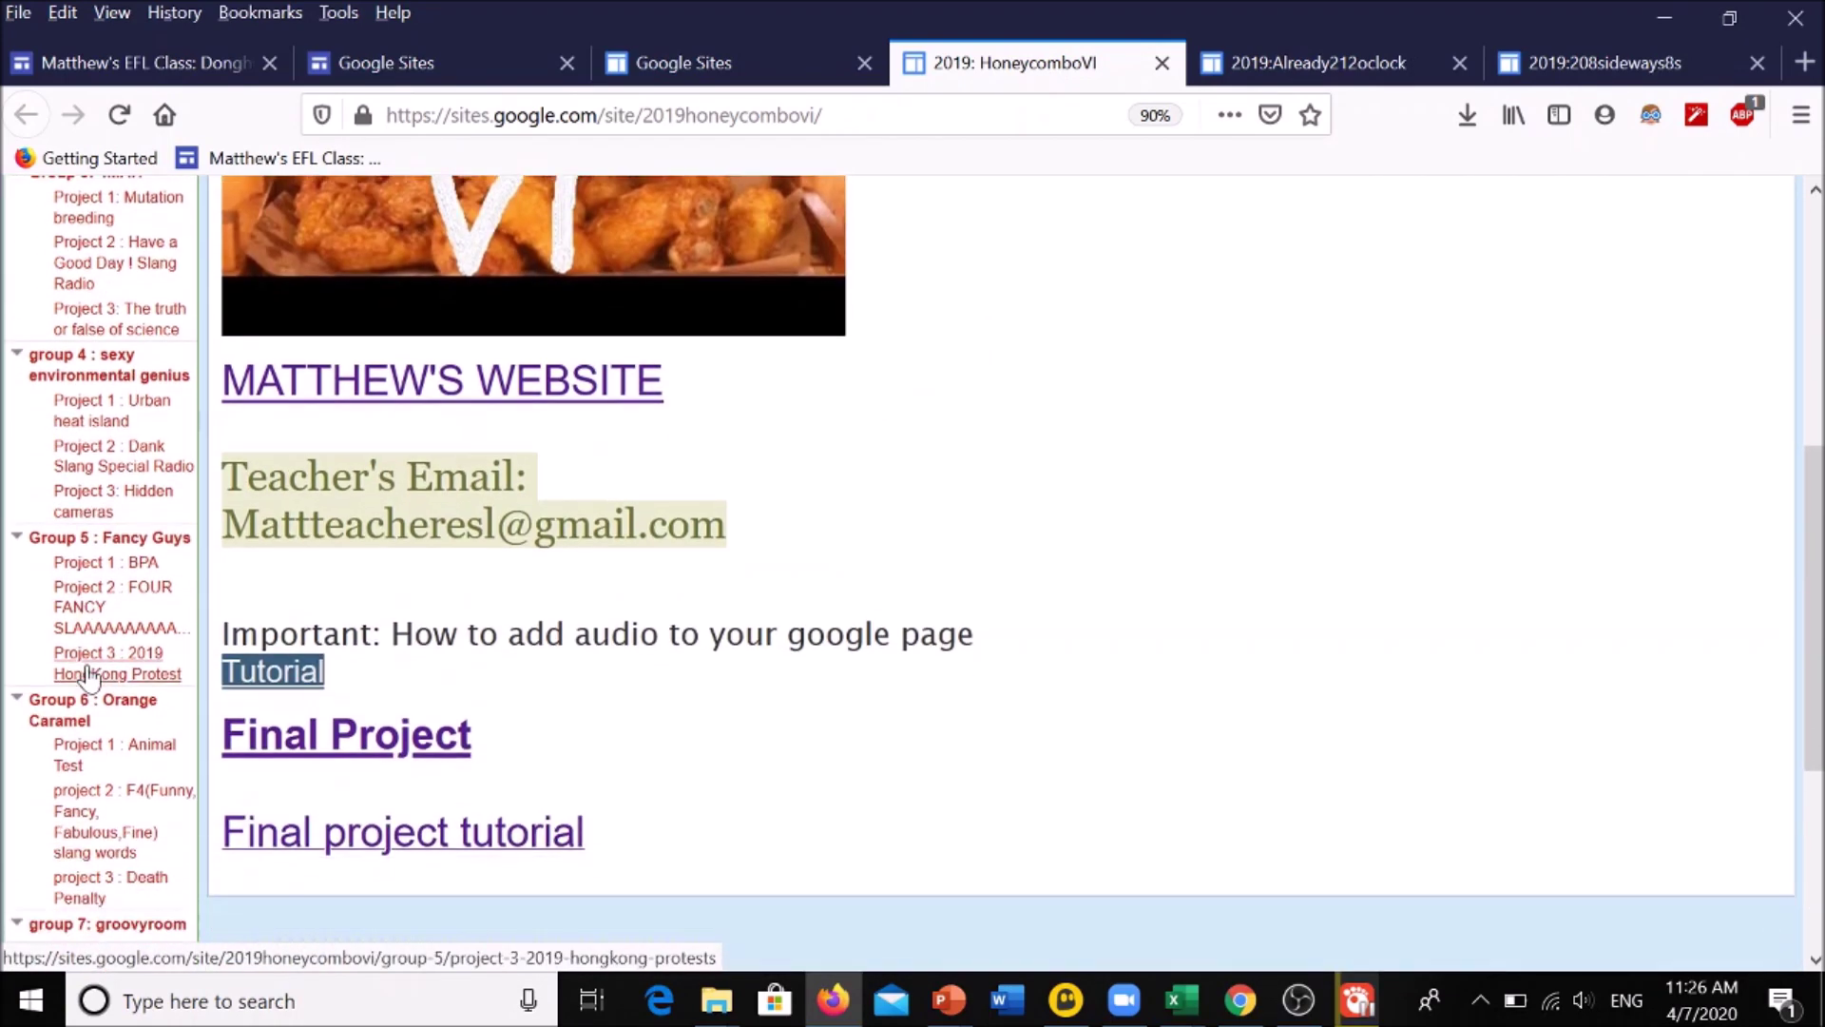
{"action": "scroll", "coordinate": [89, 677], "scroll_direction": "down", "scroll_amount": 4}
{"action": "scroll", "coordinate": [88, 723], "scroll_direction": "up", "scroll_amount": 4}
{"action": "scroll", "coordinate": [88, 708], "scroll_direction": "up", "scroll_amount": 6}
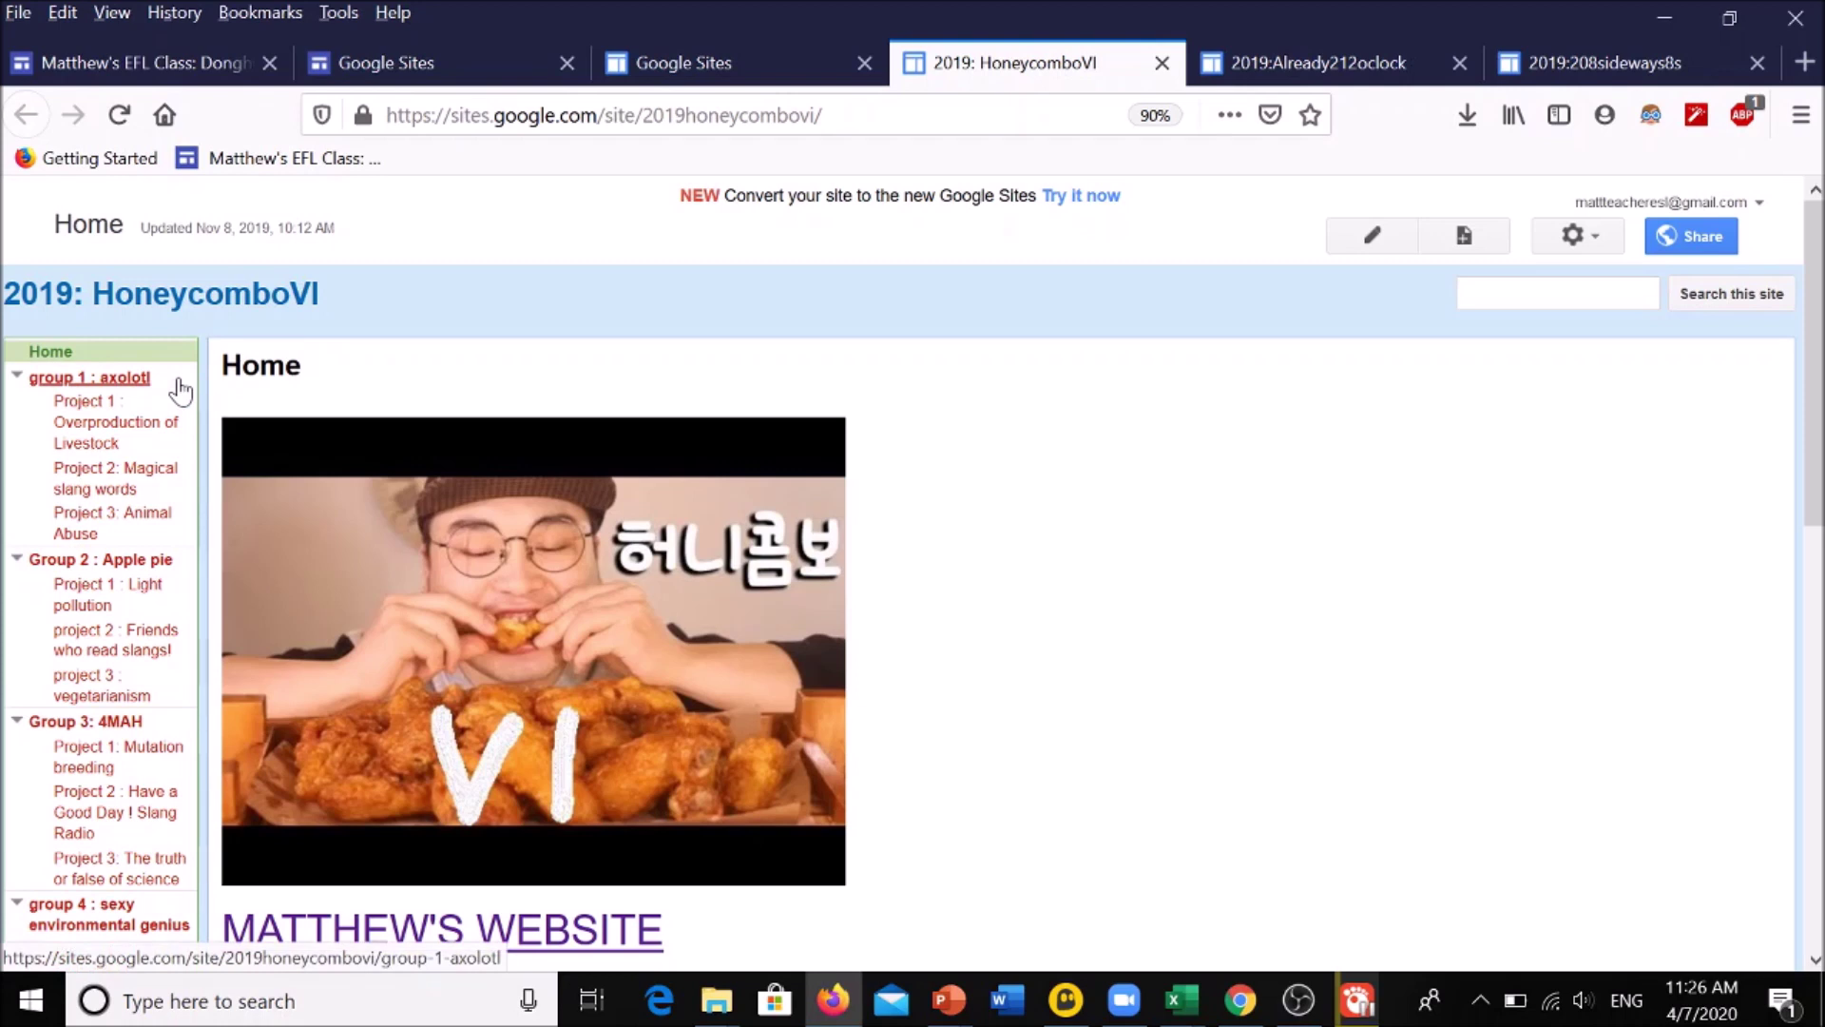
Open the group 1 : axolotl page and review its Project 1 : Overproduction of Livestock subpage, including the text and poster
{"action": "left_click", "coordinate": [135, 381]}
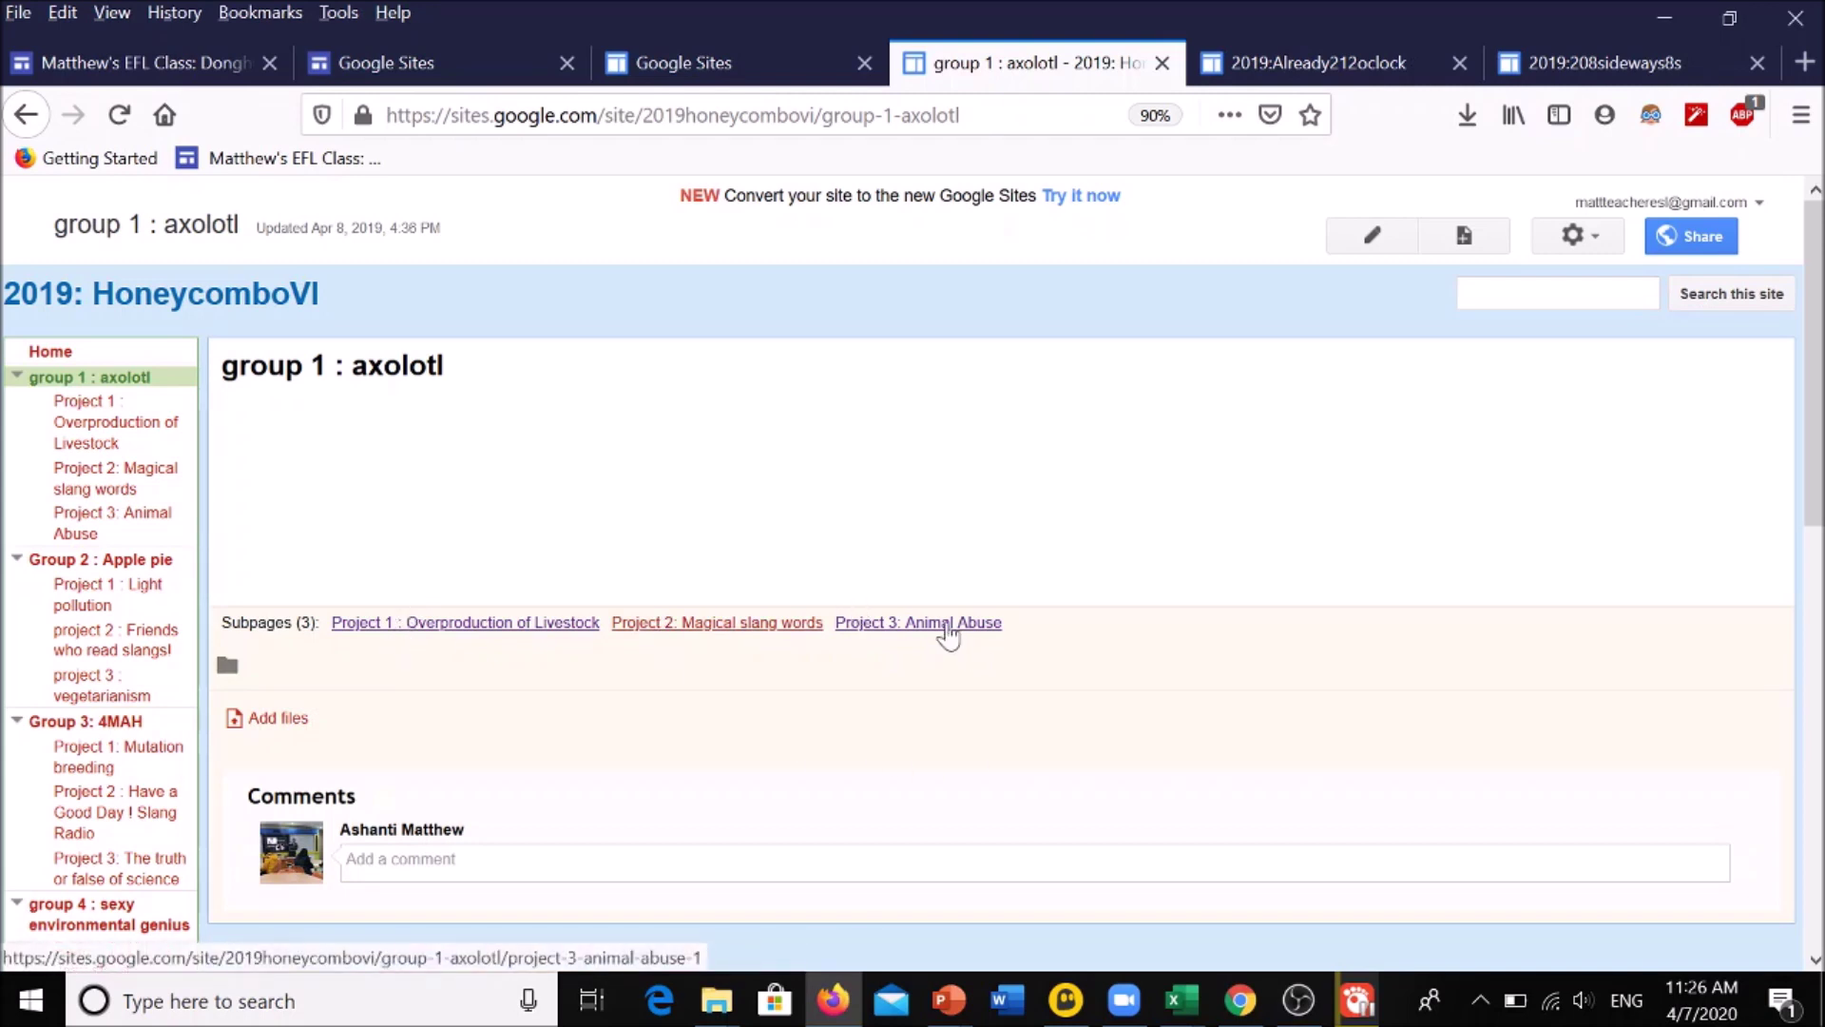
{"action": "left_click", "coordinate": [489, 637]}
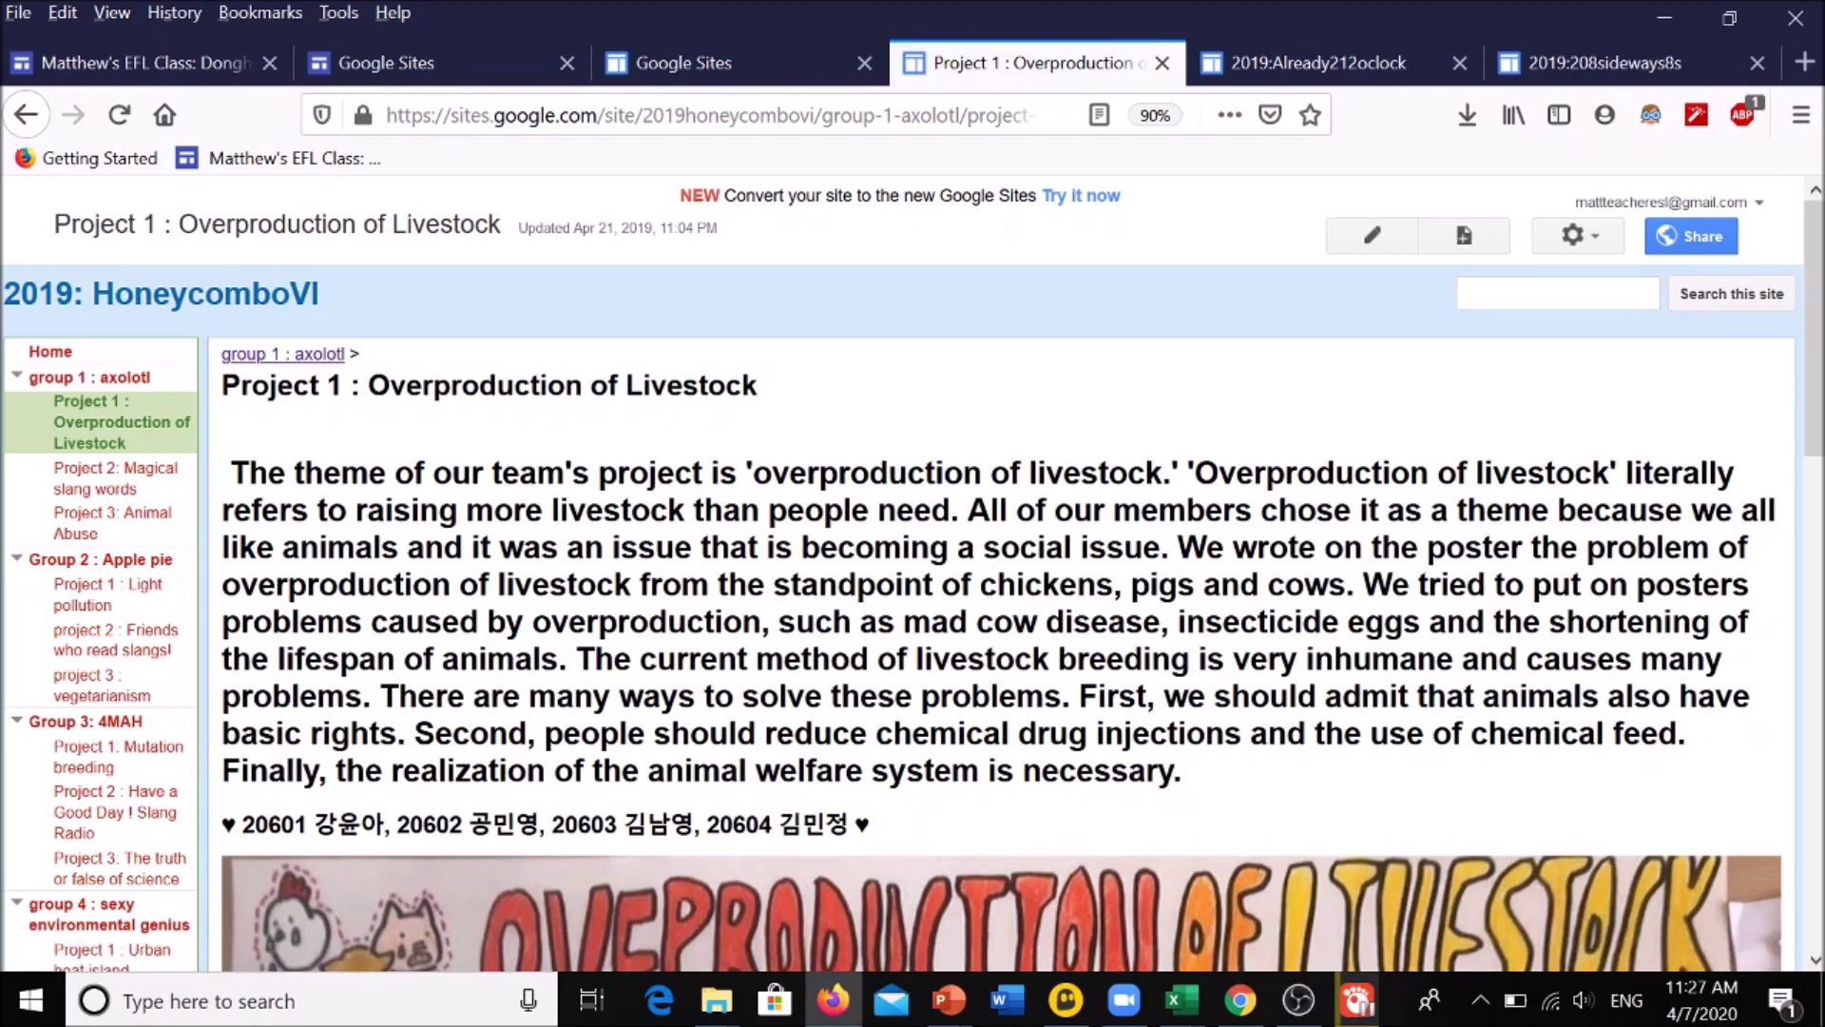
{"action": "scroll", "coordinate": [611, 496], "scroll_direction": "down", "scroll_amount": 10}
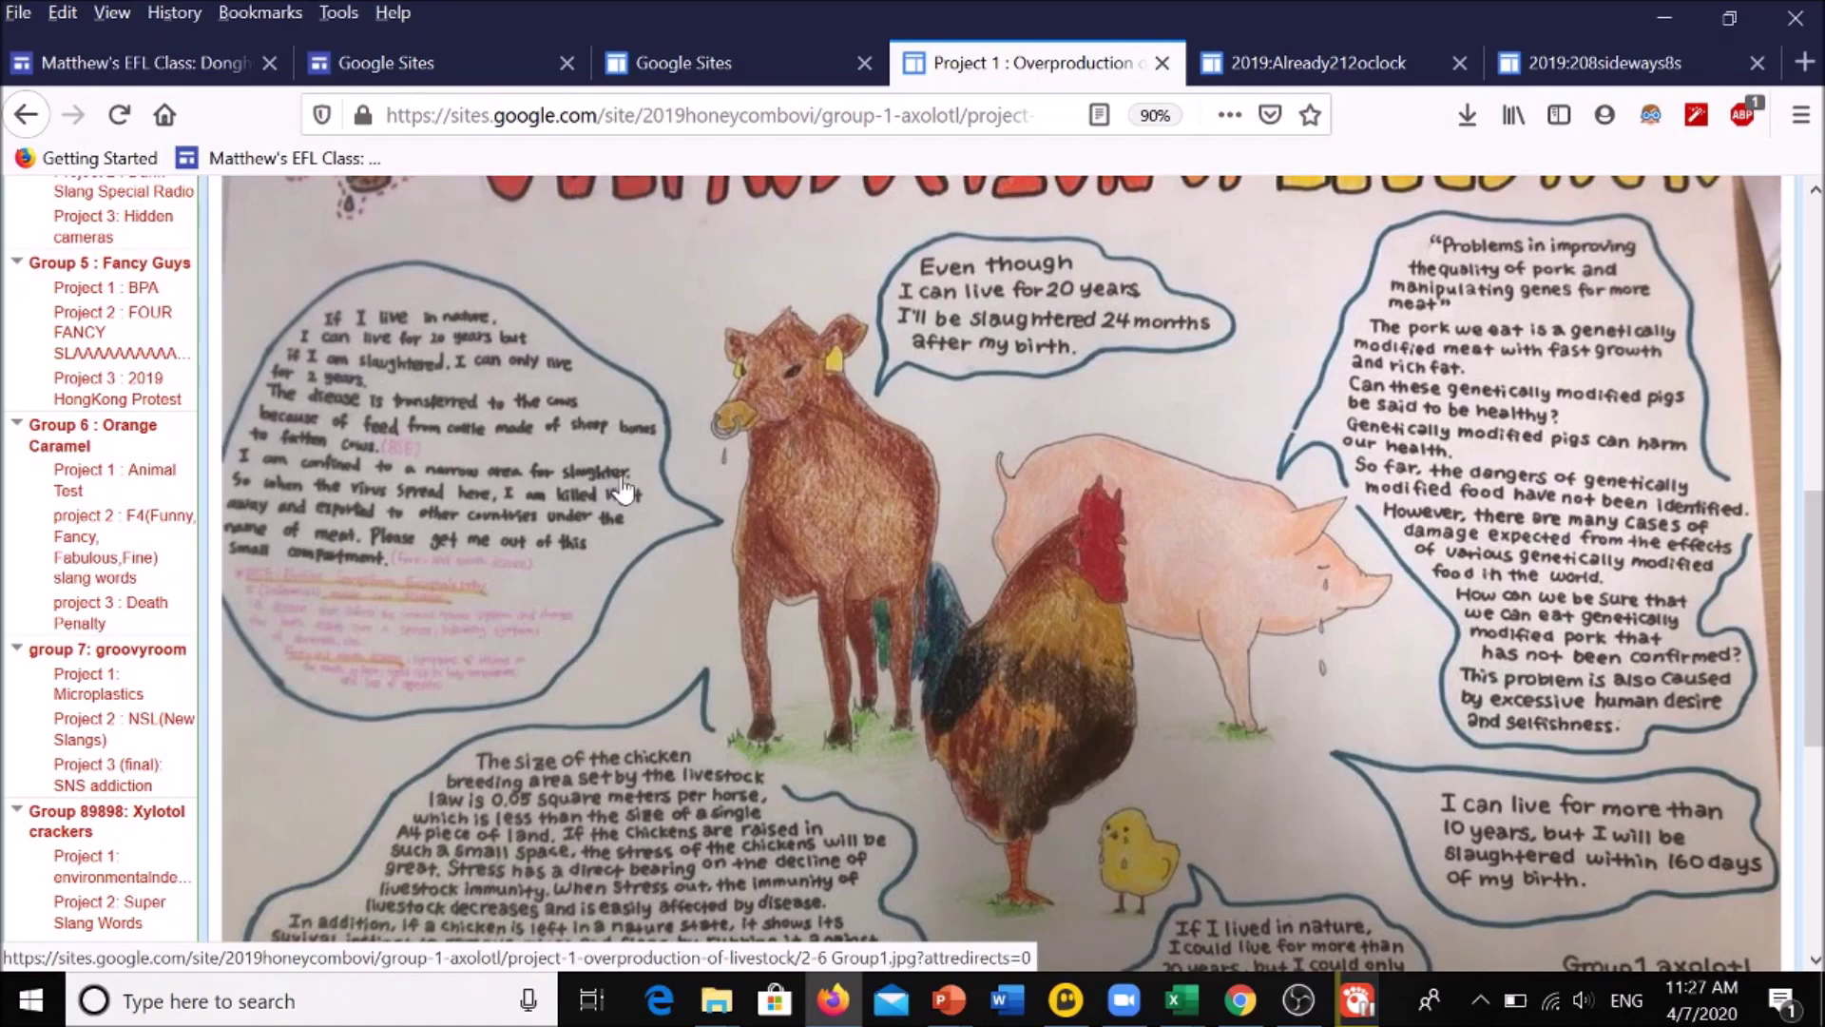
{"action": "scroll", "coordinate": [614, 495], "scroll_direction": "up", "scroll_amount": 4}
{"action": "scroll", "coordinate": [652, 496], "scroll_direction": "down", "scroll_amount": 2}
{"action": "scroll", "coordinate": [868, 523], "scroll_direction": "down", "scroll_amount": 7}
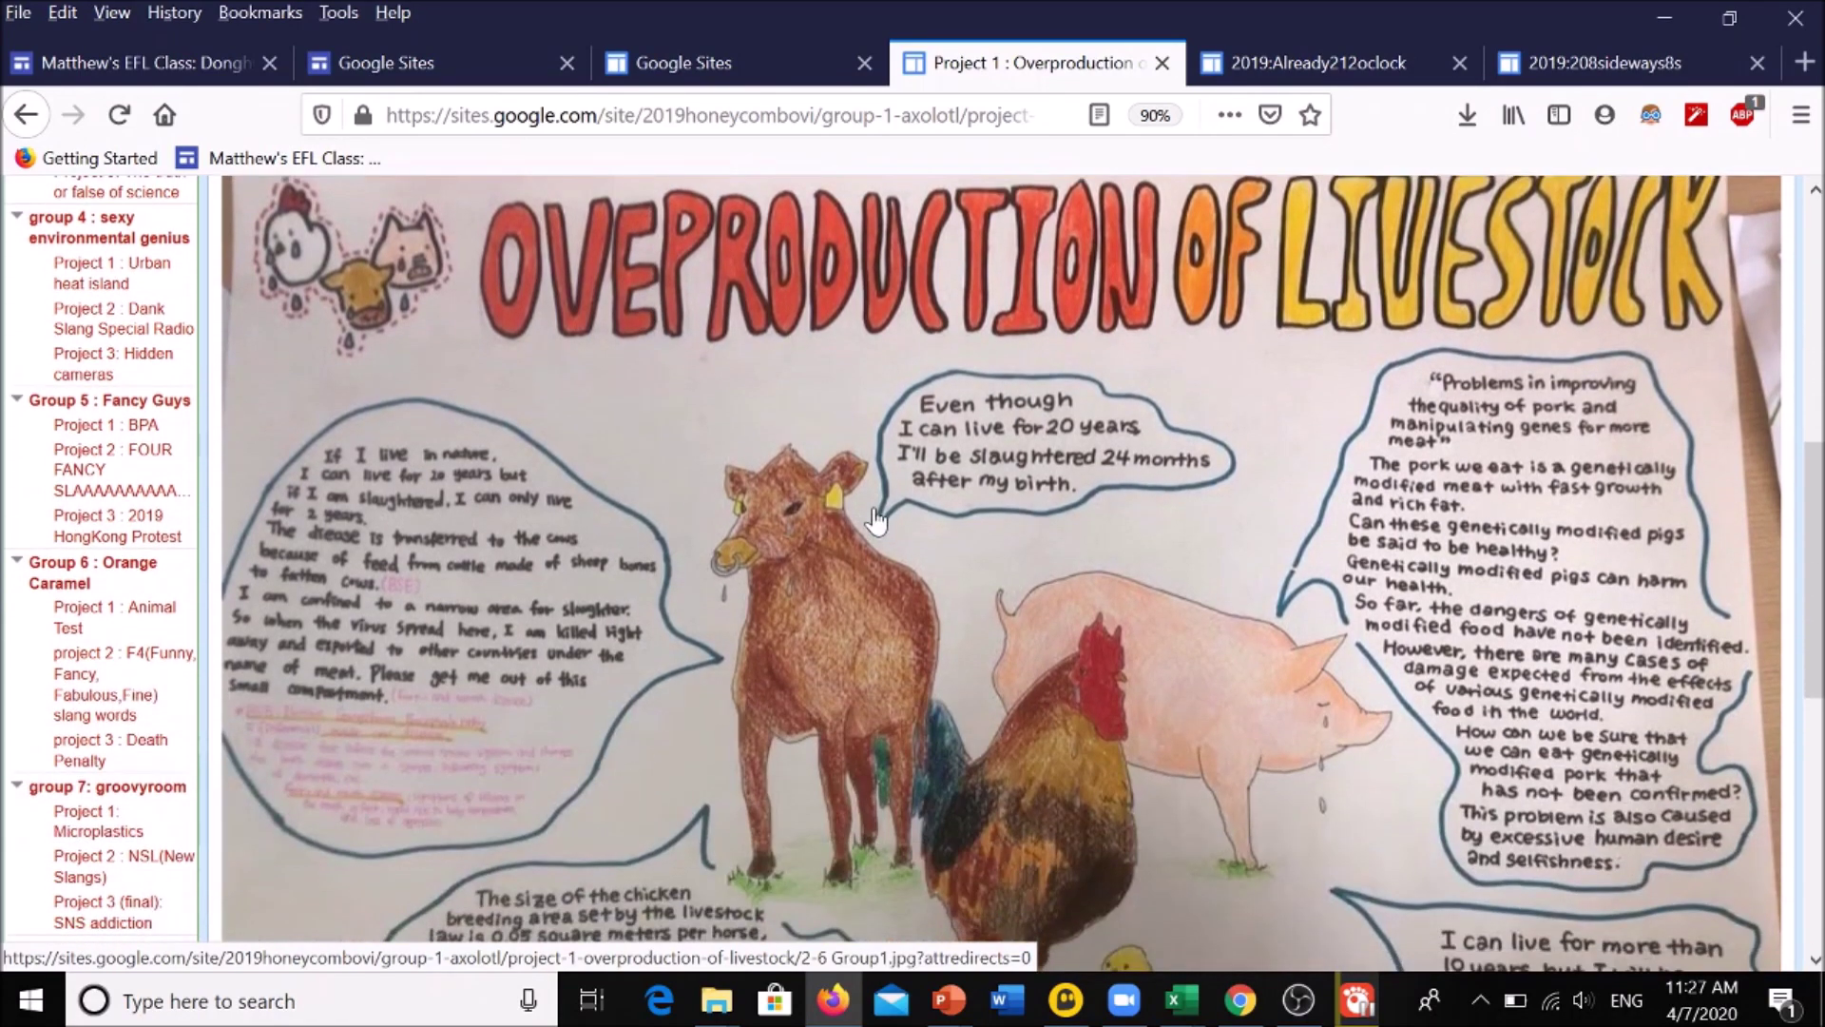
{"action": "scroll", "coordinate": [872, 520], "scroll_direction": "up", "scroll_amount": 6}
{"action": "scroll", "coordinate": [879, 516], "scroll_direction": "up", "scroll_amount": 5}
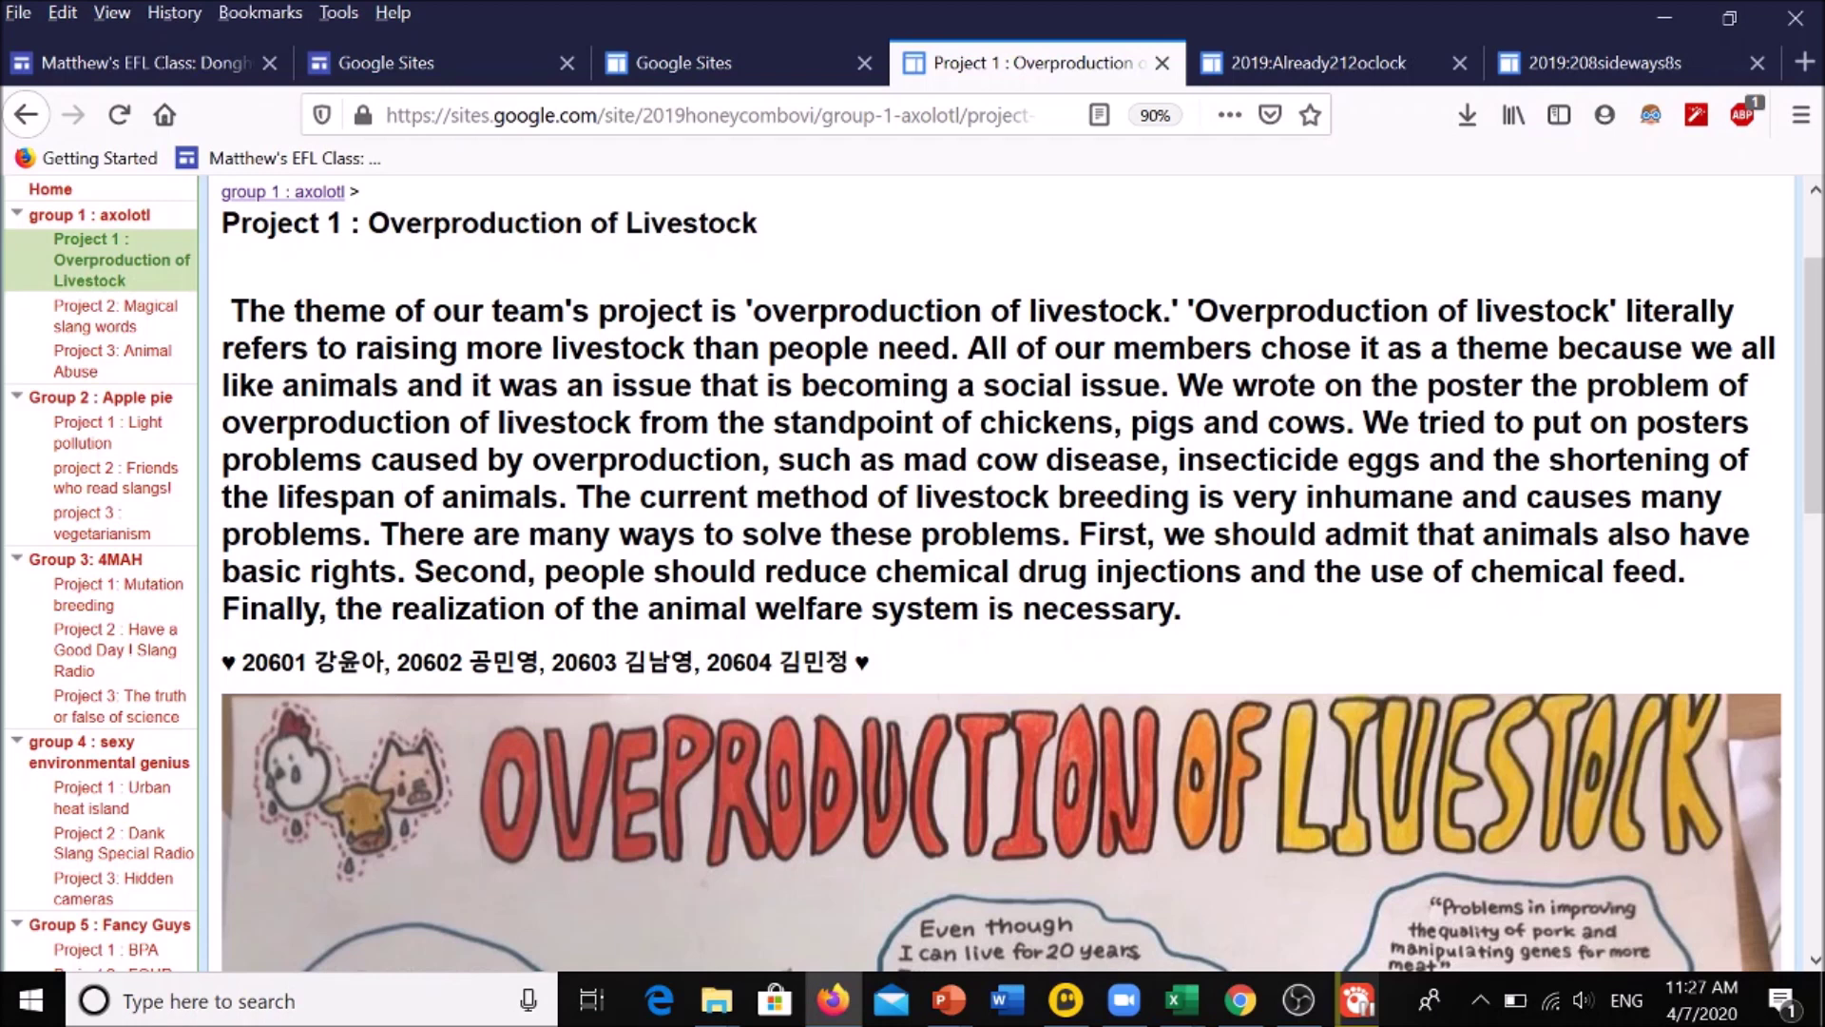
{"action": "scroll", "coordinate": [913, 571], "scroll_direction": "up", "scroll_amount": 3}
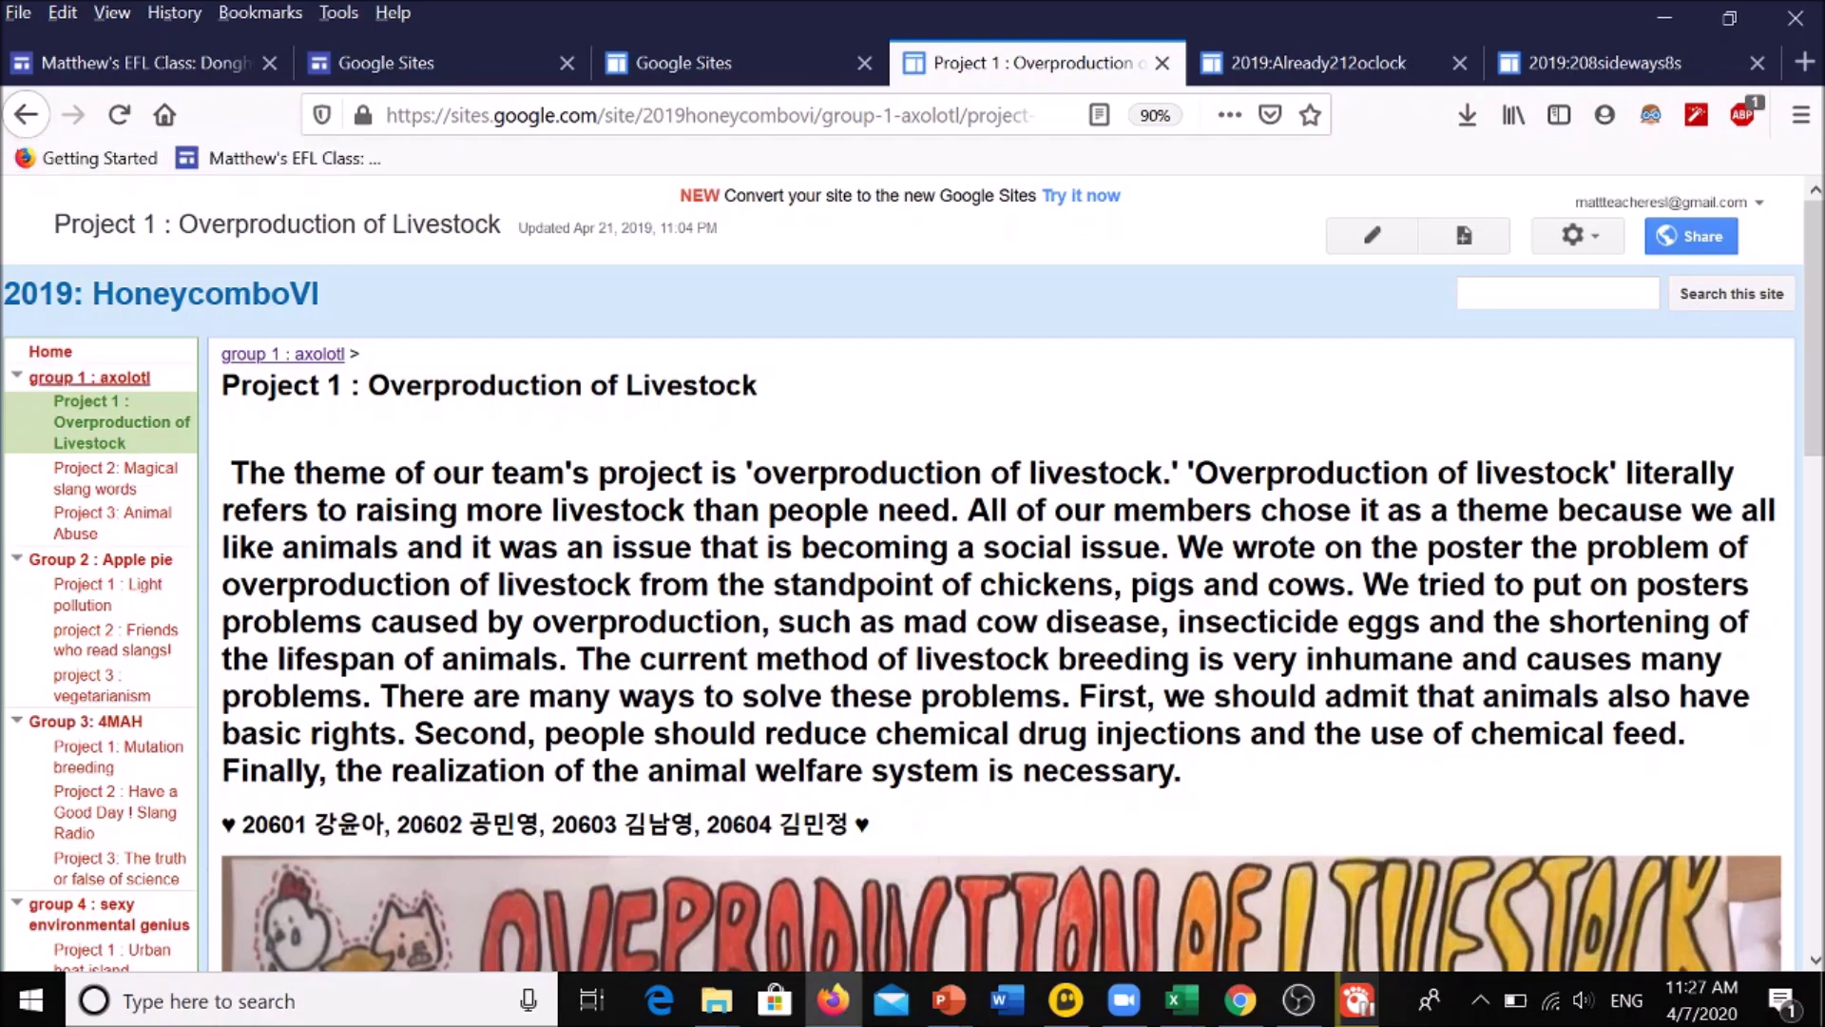
Open group 1's Project 2: Magical slang words page and review its introduction, audio embed and slang entries
{"action": "left_click", "coordinate": [98, 482]}
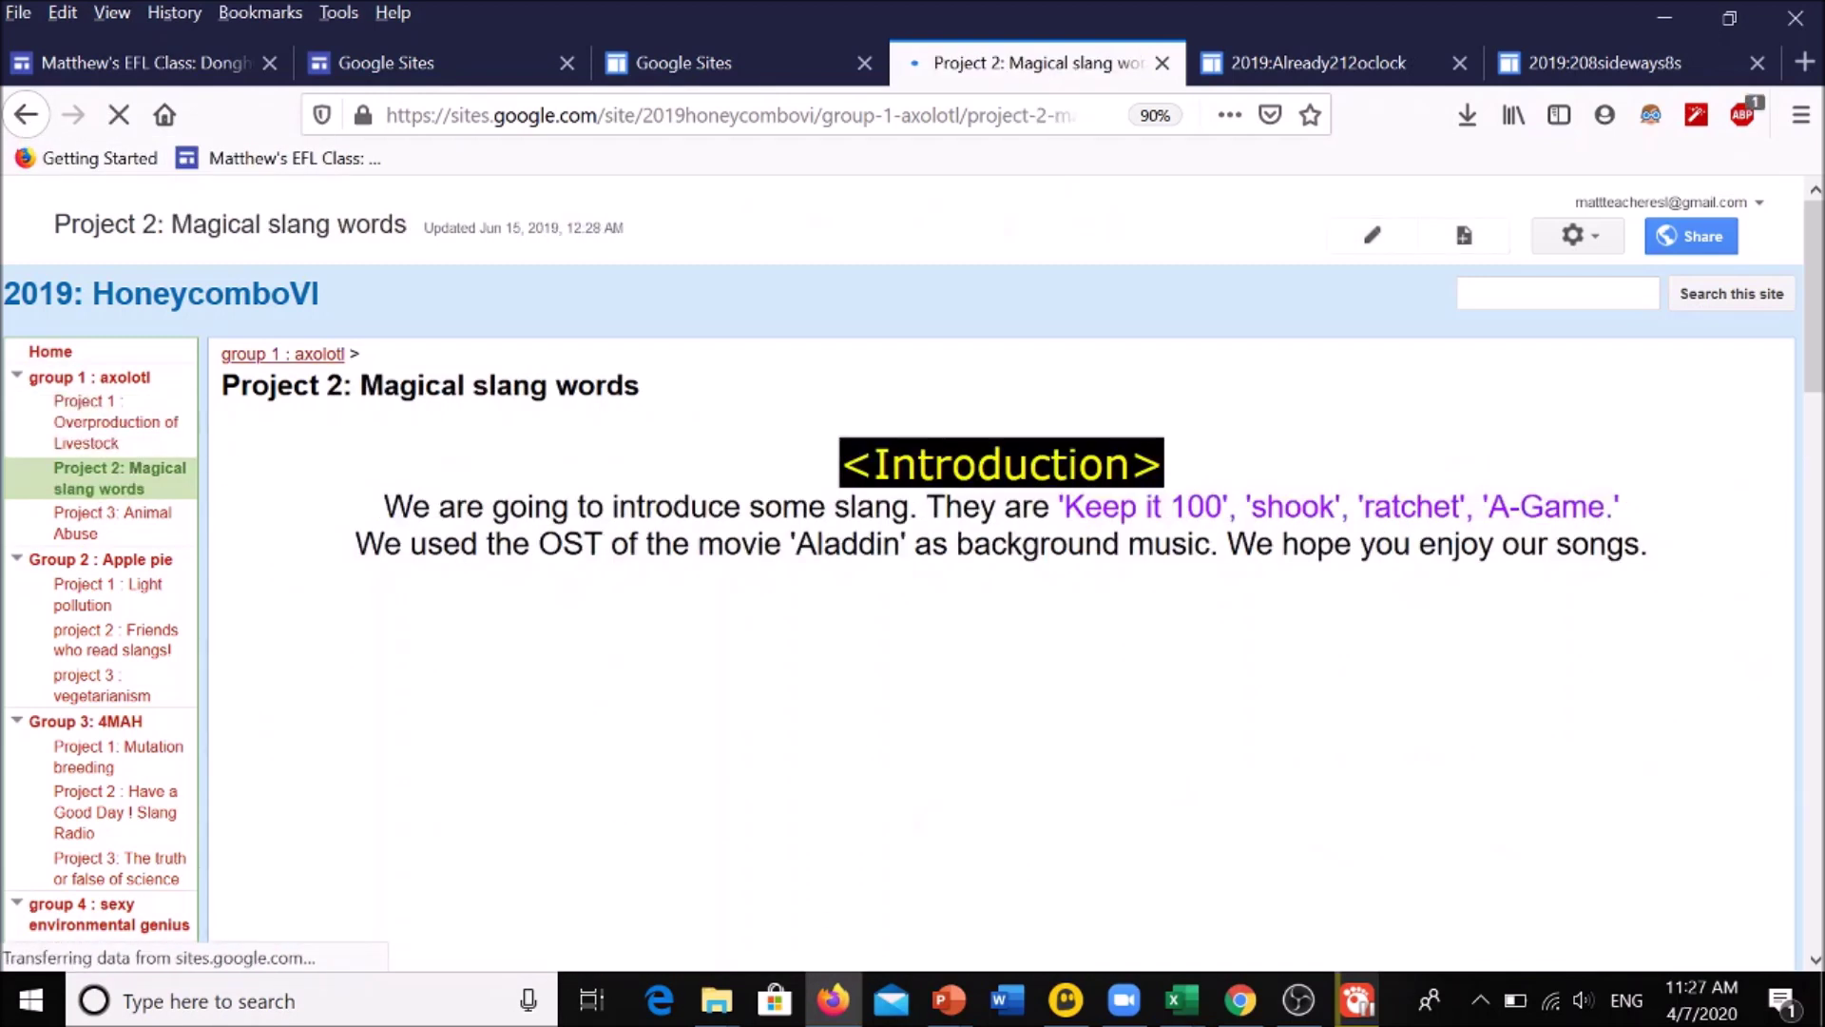
{"action": "scroll", "coordinate": [801, 572], "scroll_direction": "down", "scroll_amount": 2}
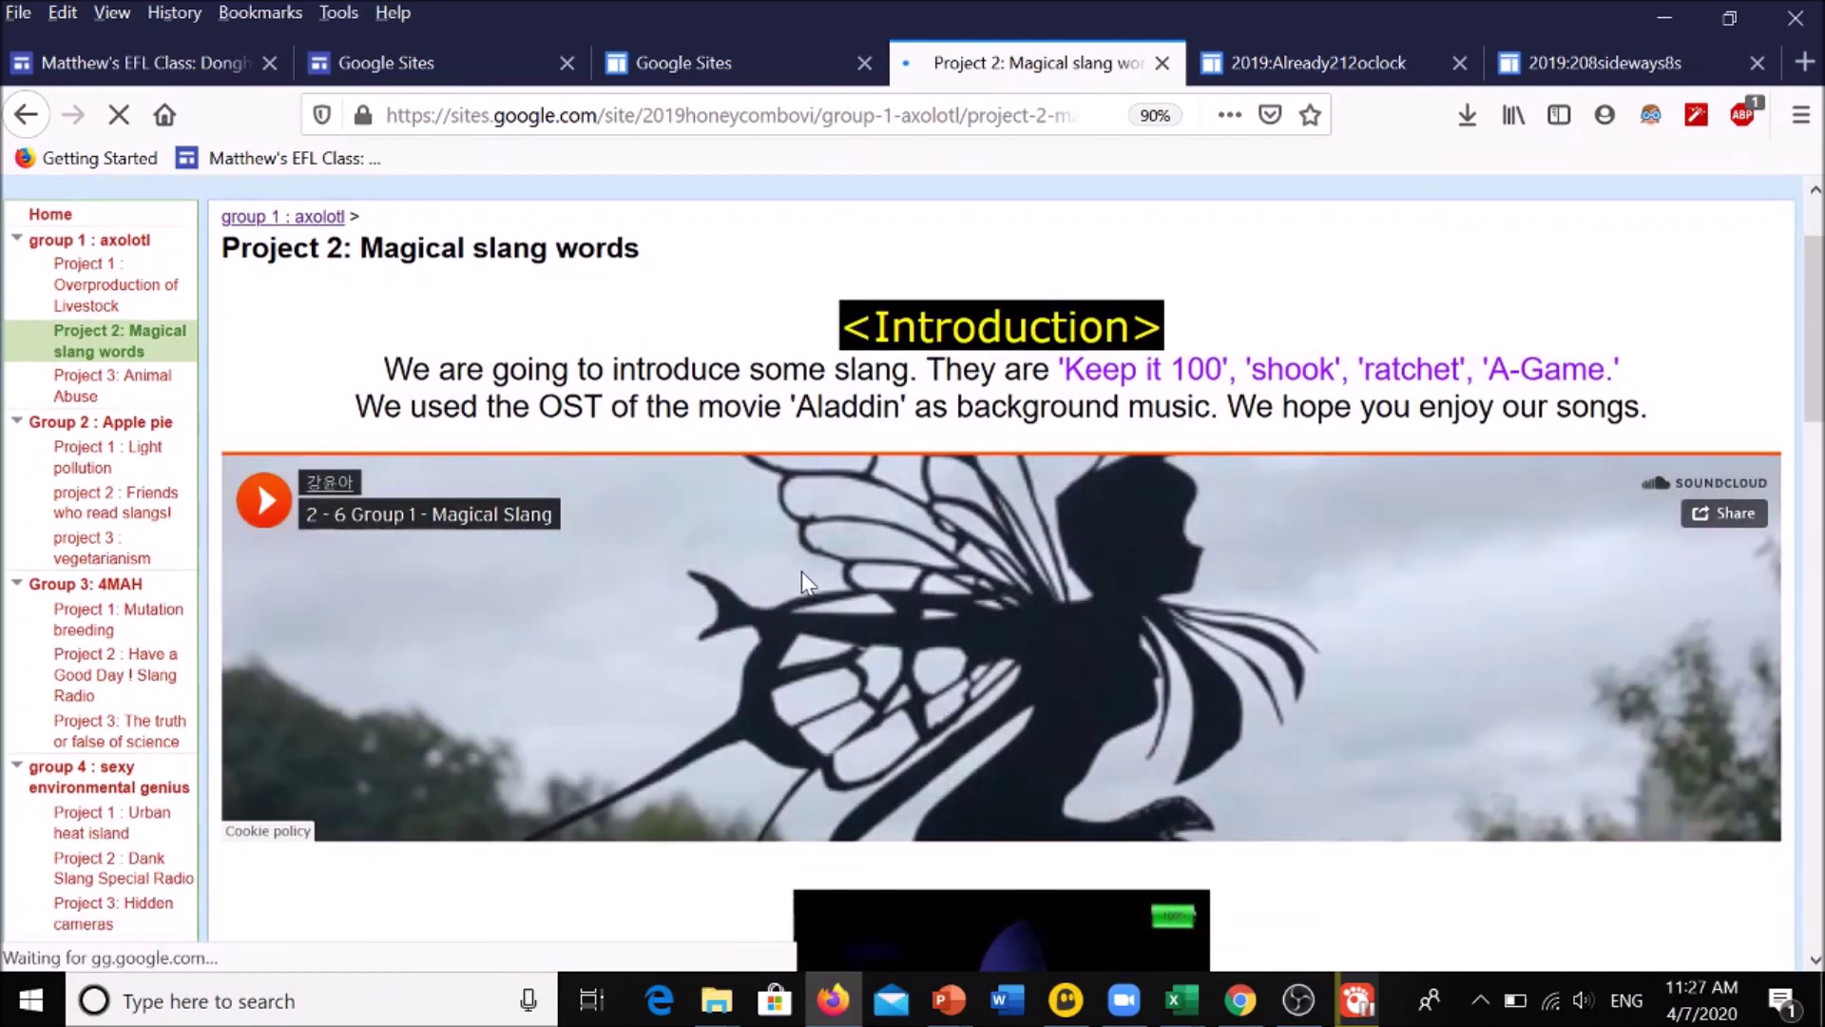
{"action": "scroll", "coordinate": [708, 634], "scroll_direction": "down", "scroll_amount": 3}
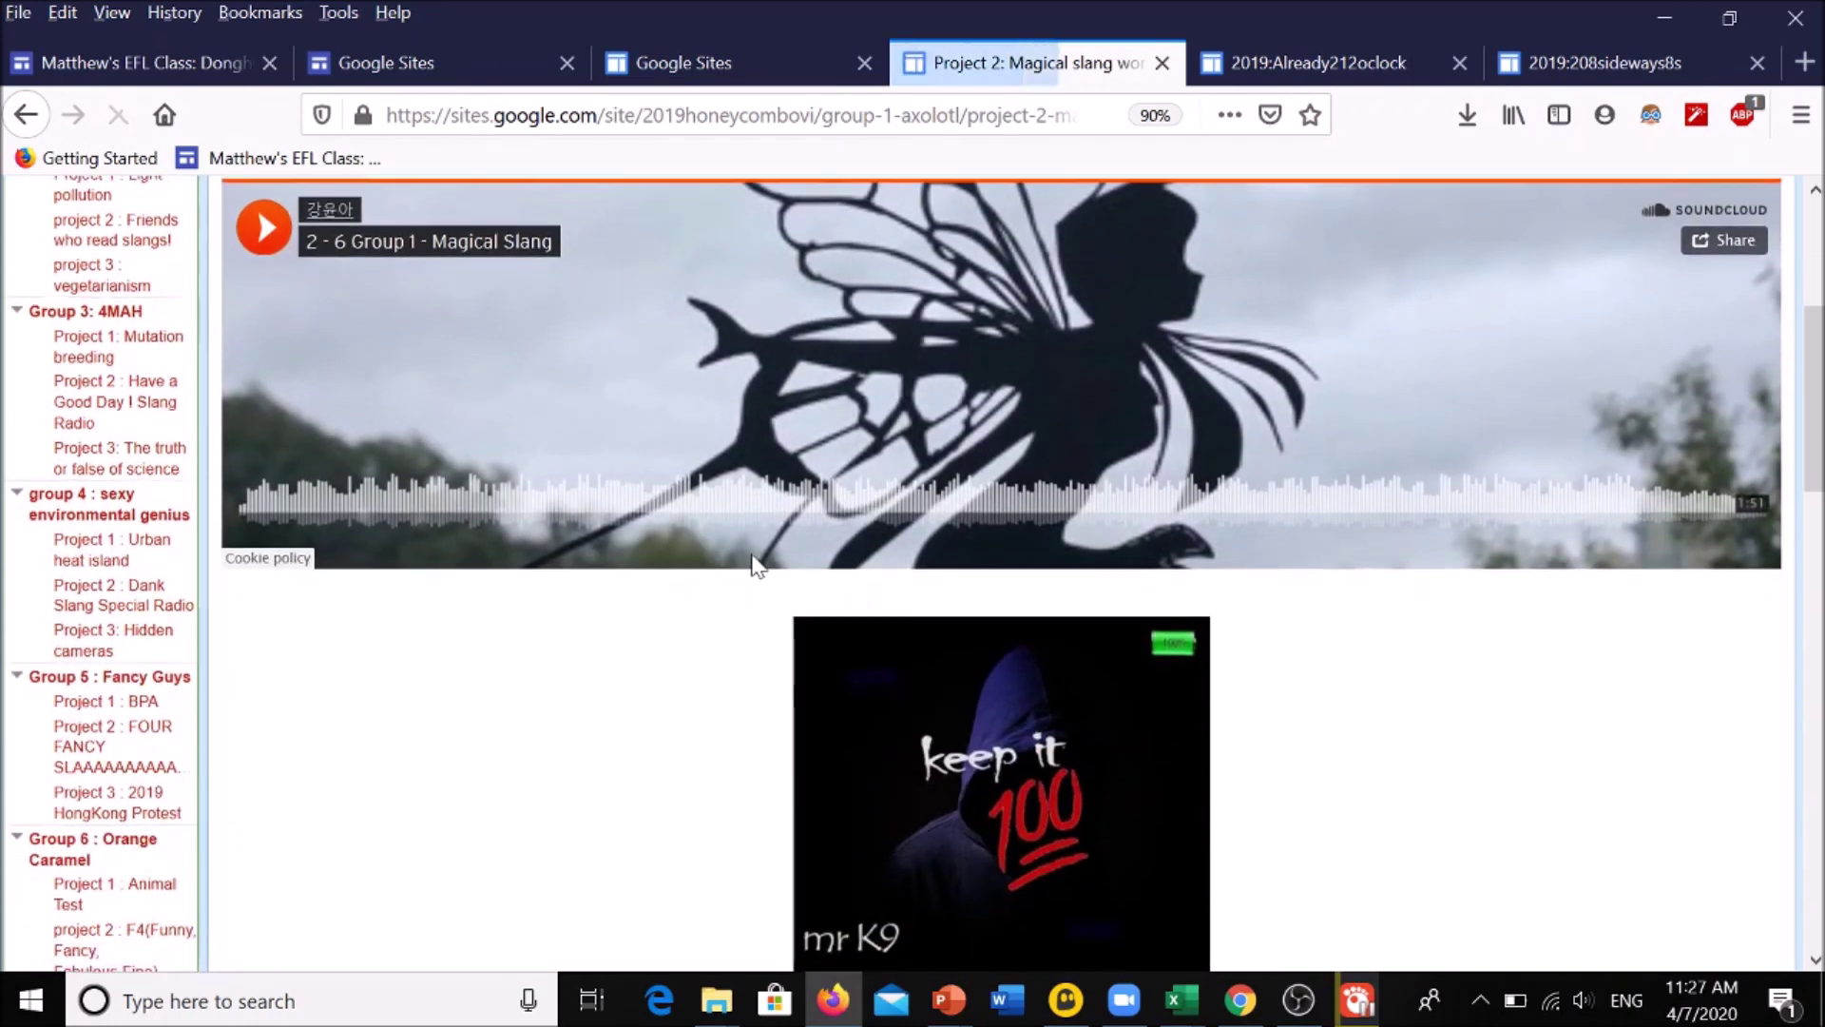
{"action": "scroll", "coordinate": [448, 634], "scroll_direction": "down", "scroll_amount": 10}
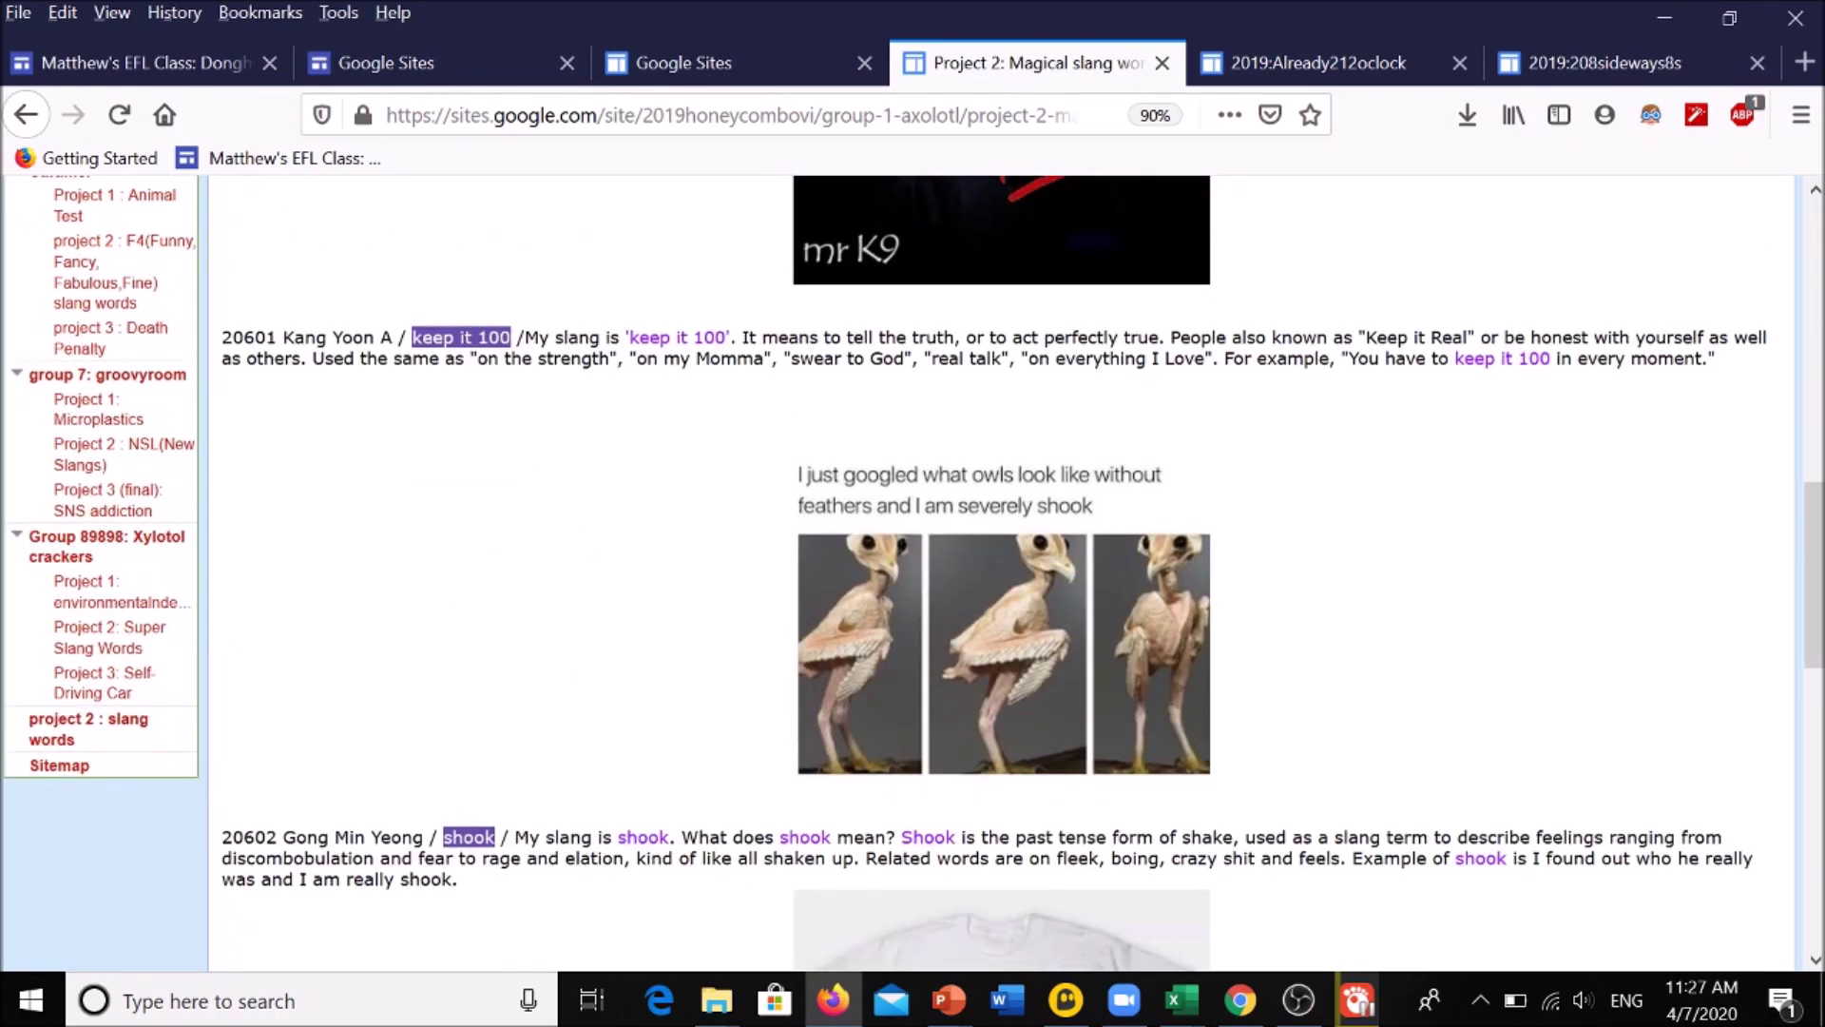
{"action": "scroll", "coordinate": [590, 672], "scroll_direction": "down", "scroll_amount": 5}
{"action": "scroll", "coordinate": [775, 841], "scroll_direction": "down", "scroll_amount": 5}
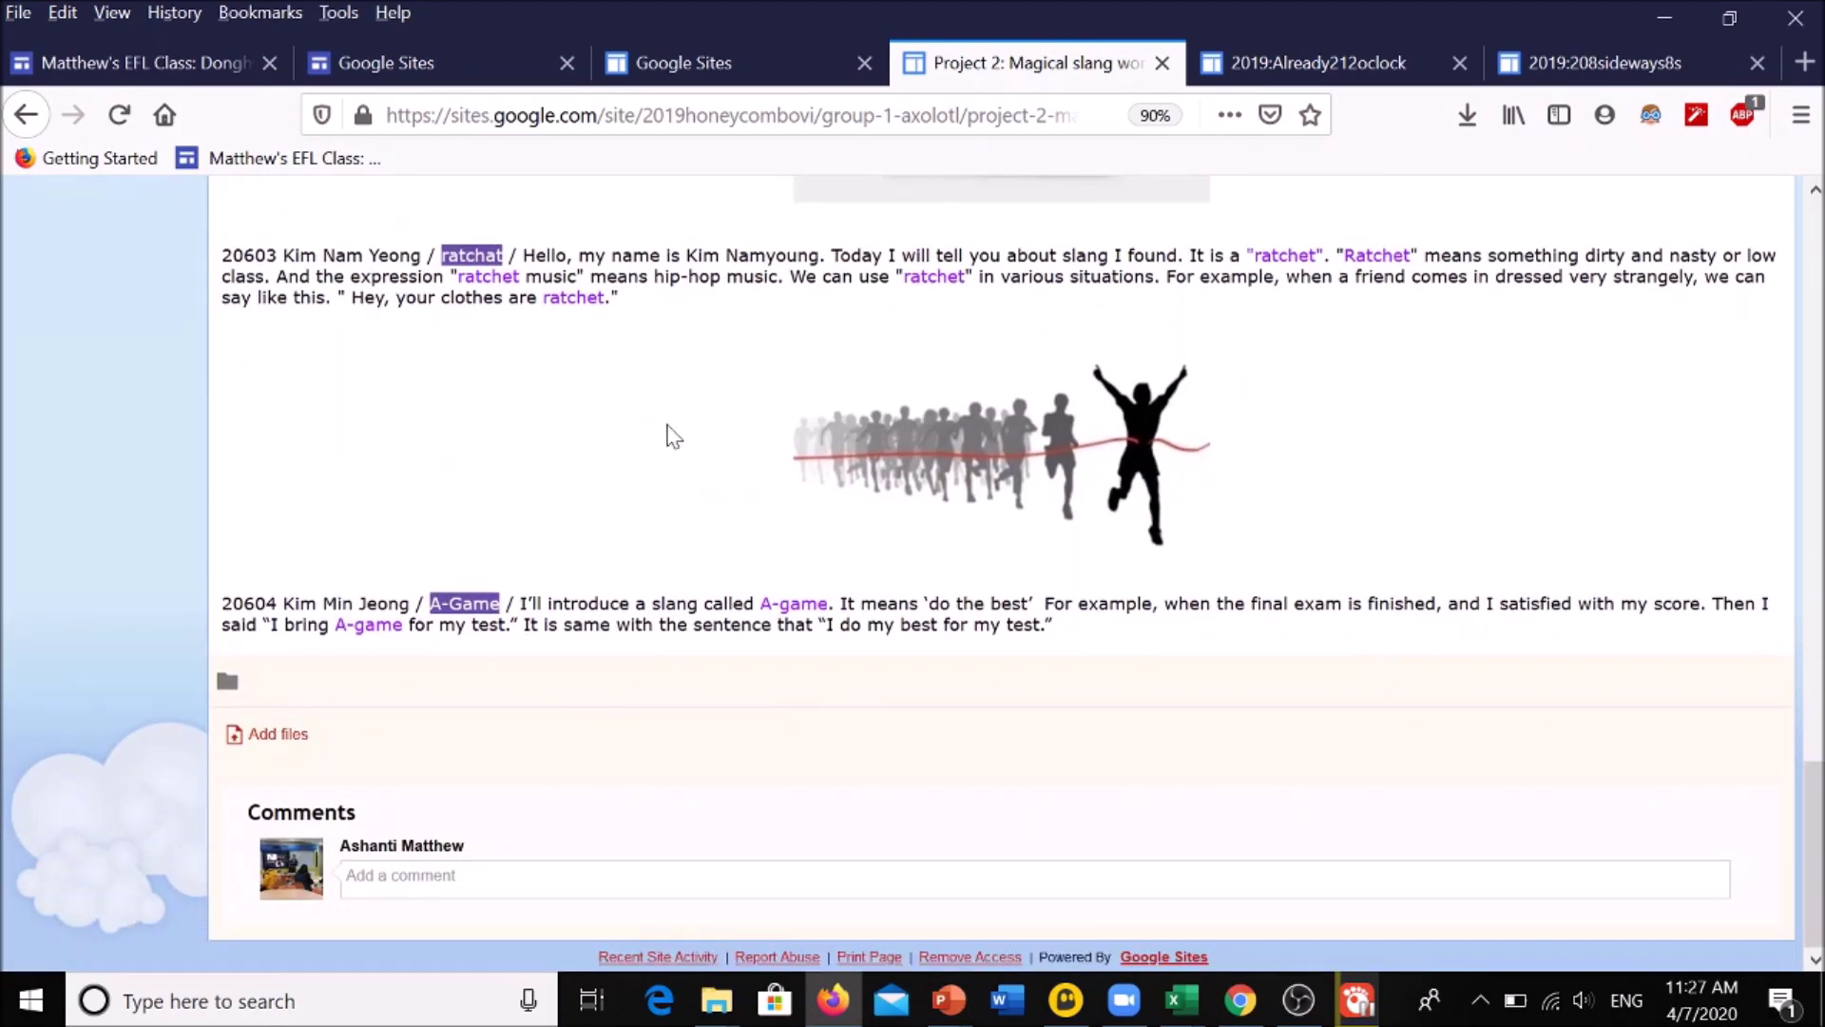
{"action": "scroll", "coordinate": [624, 590], "scroll_direction": "up", "scroll_amount": 12}
{"action": "scroll", "coordinate": [646, 593], "scroll_direction": "up", "scroll_amount": 12}
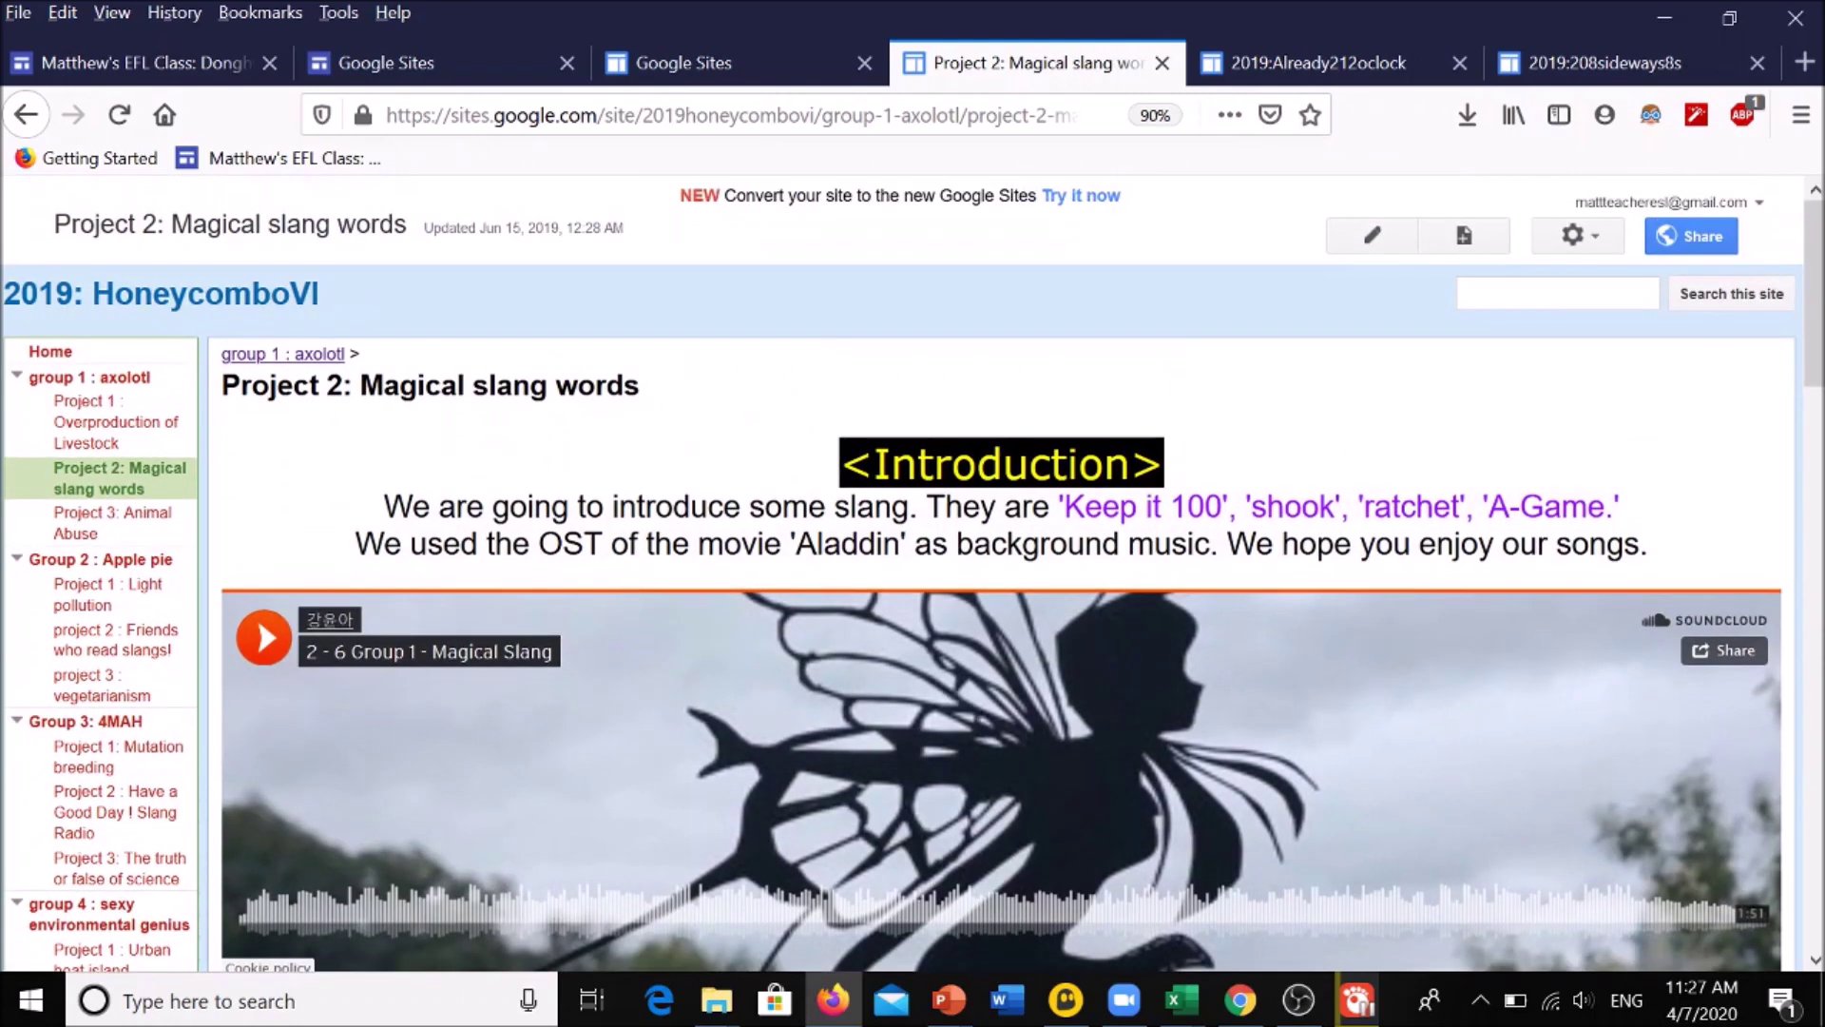
Open group 1's Project 3: Animal Abuse page, review its text, and briefly play the embedded video before pausing it
{"action": "left_click", "coordinate": [105, 531]}
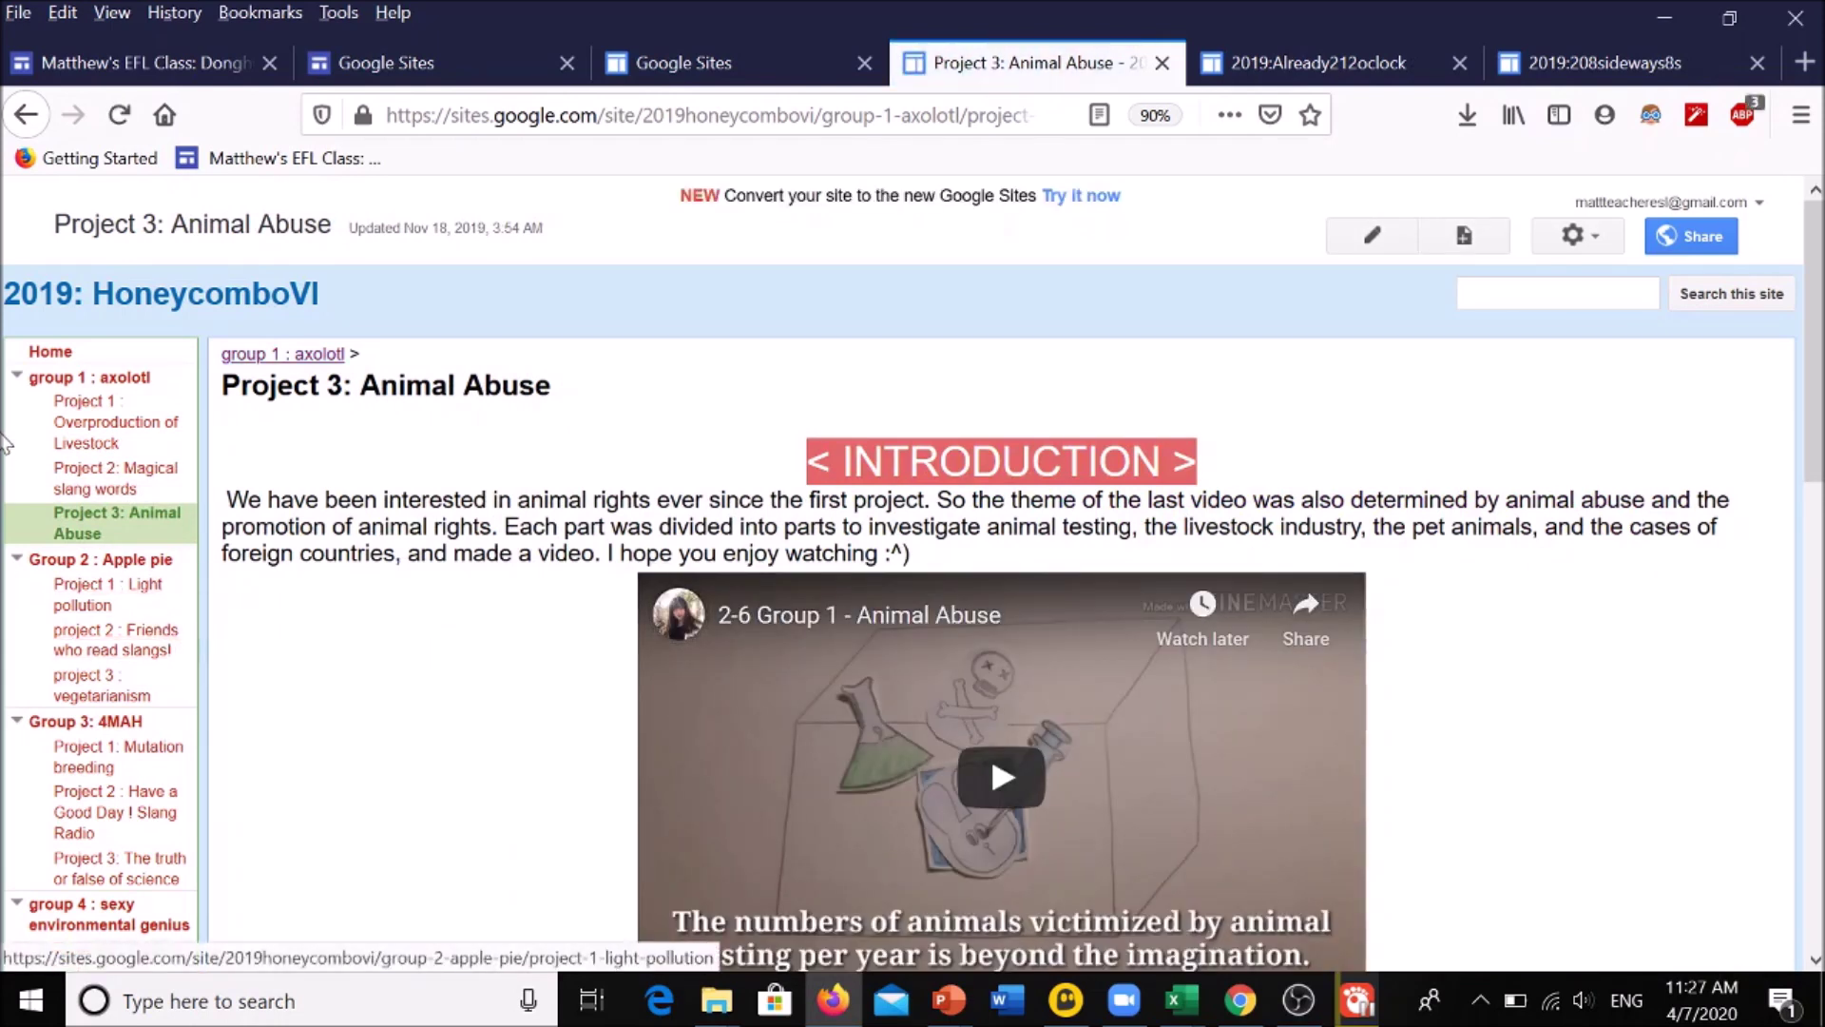
{"action": "scroll", "coordinate": [948, 561], "scroll_direction": "down", "scroll_amount": 5}
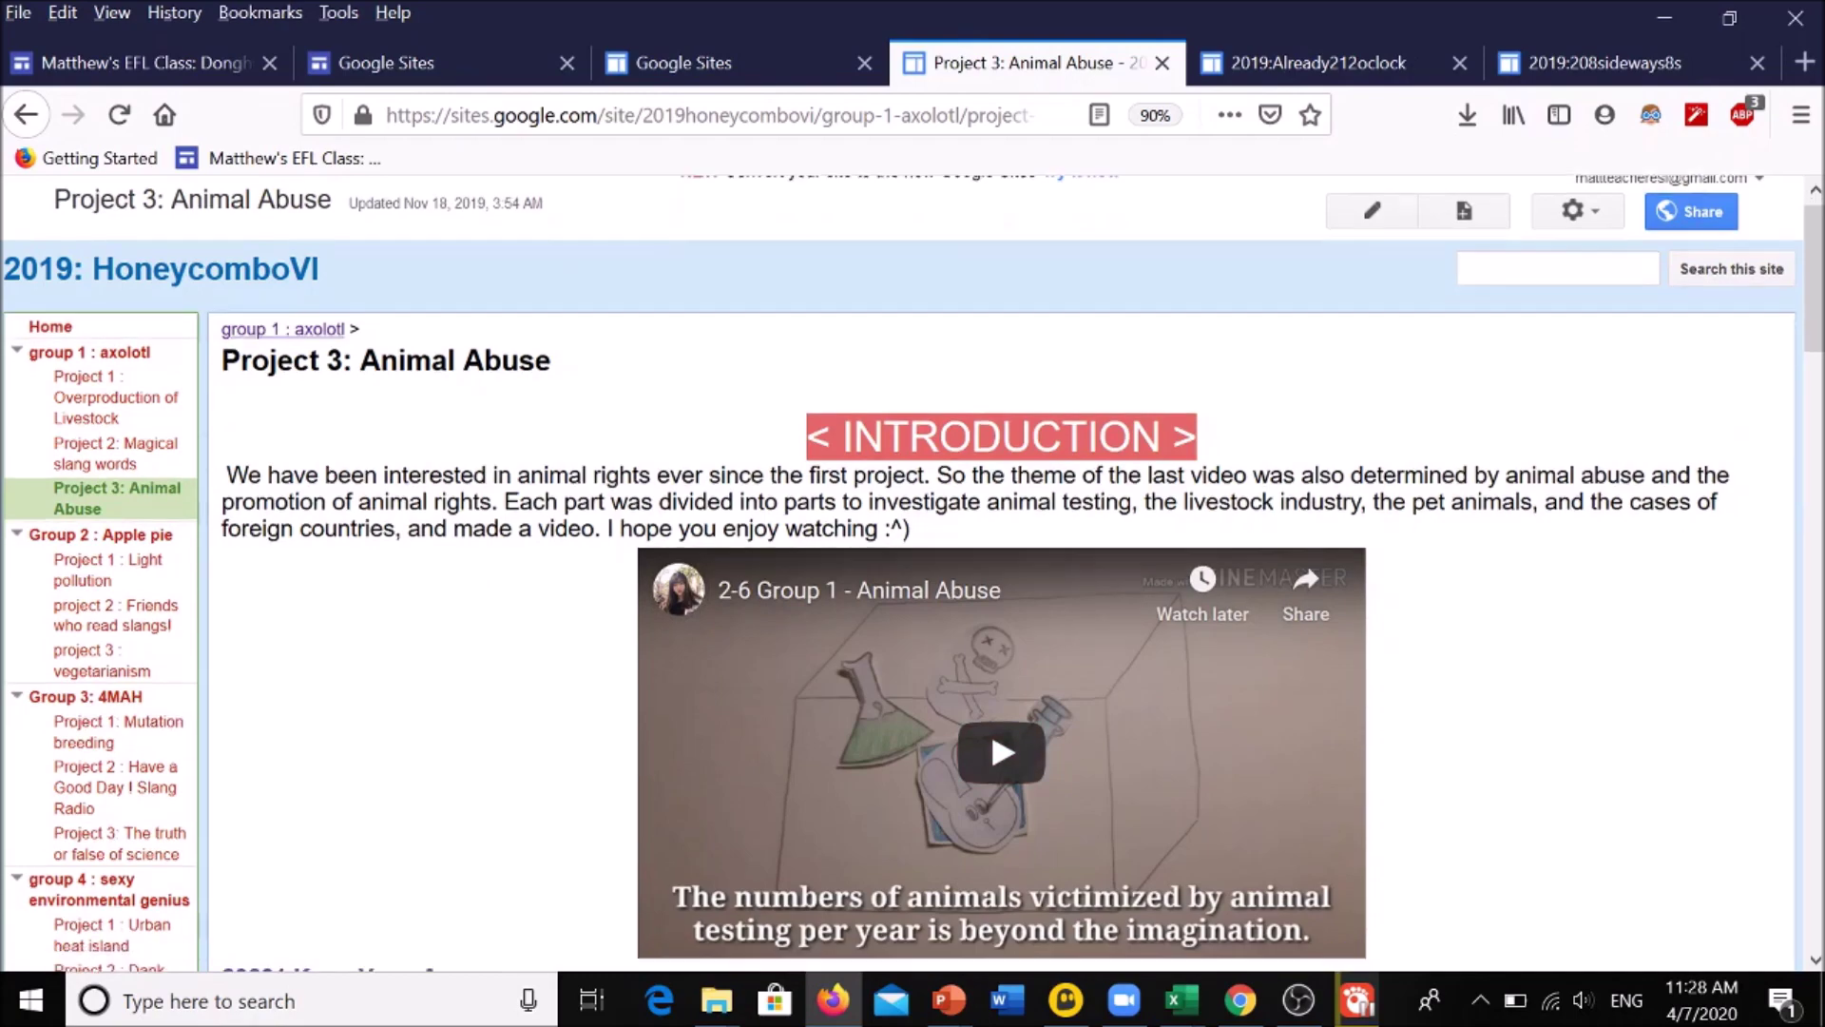
{"action": "scroll", "coordinate": [948, 561], "scroll_direction": "up", "scroll_amount": 3}
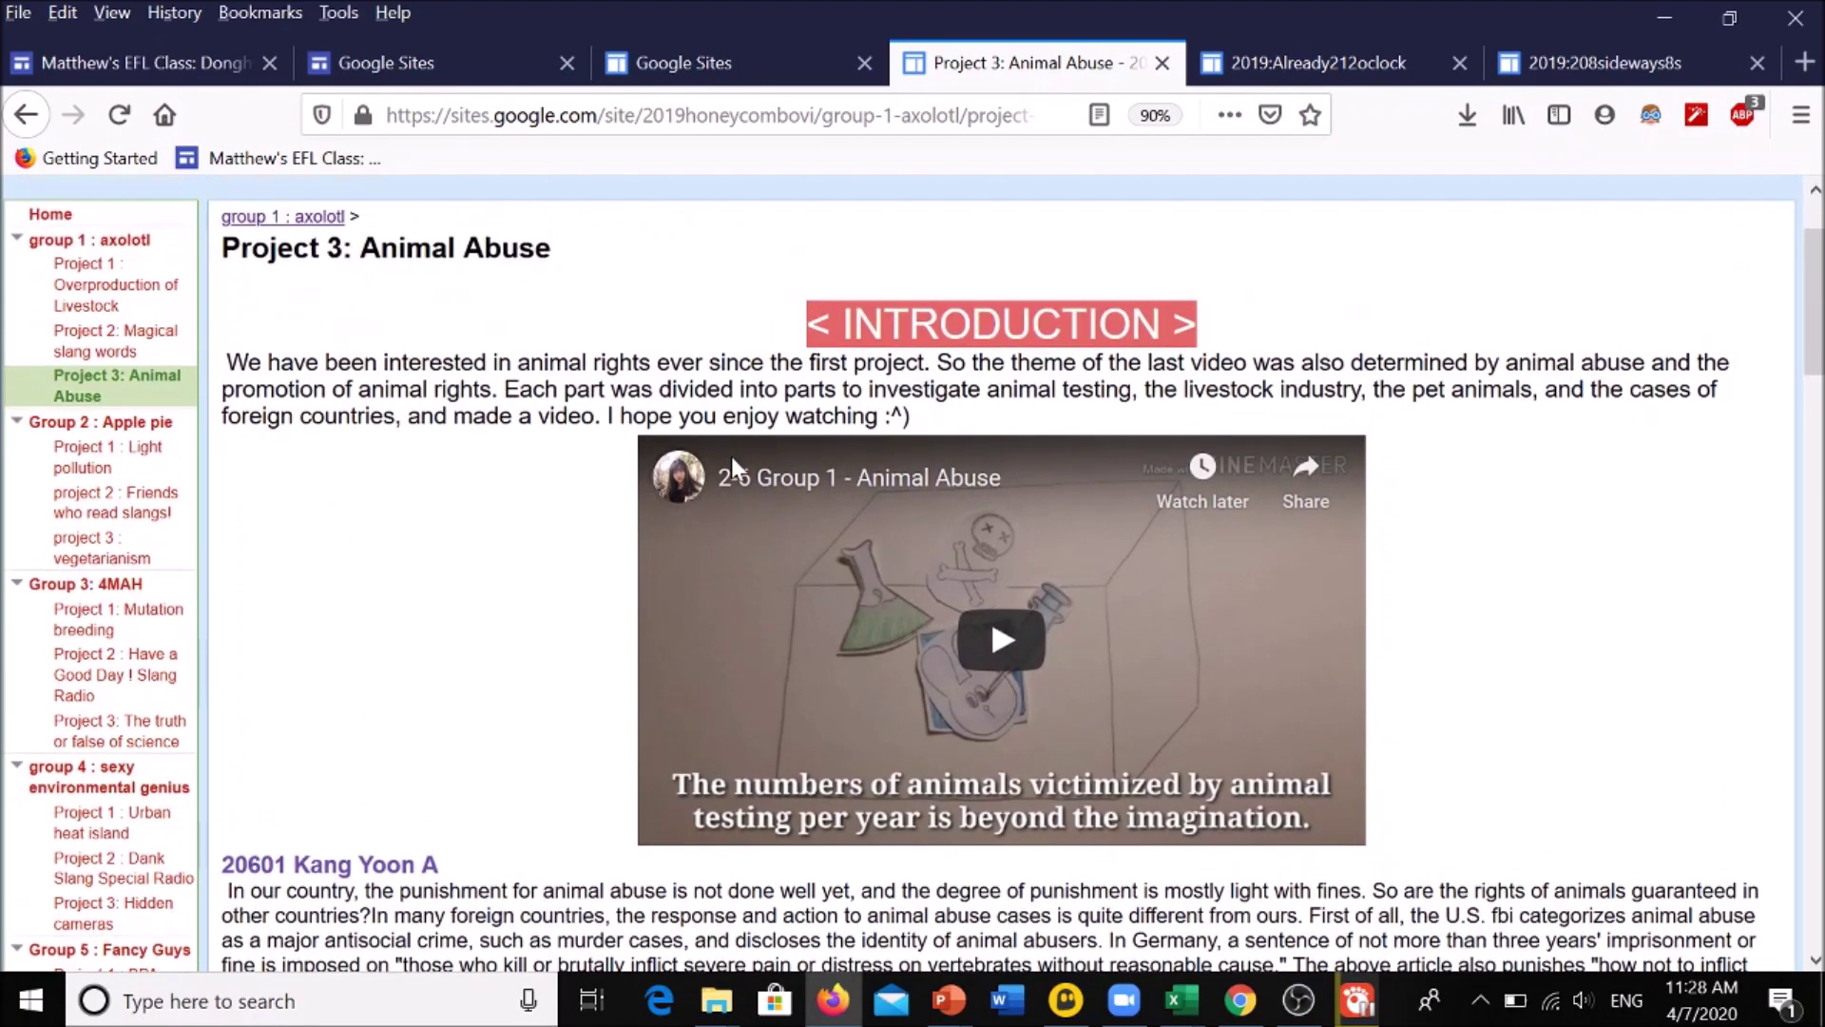
{"action": "scroll", "coordinate": [948, 571], "scroll_direction": "down", "scroll_amount": 5}
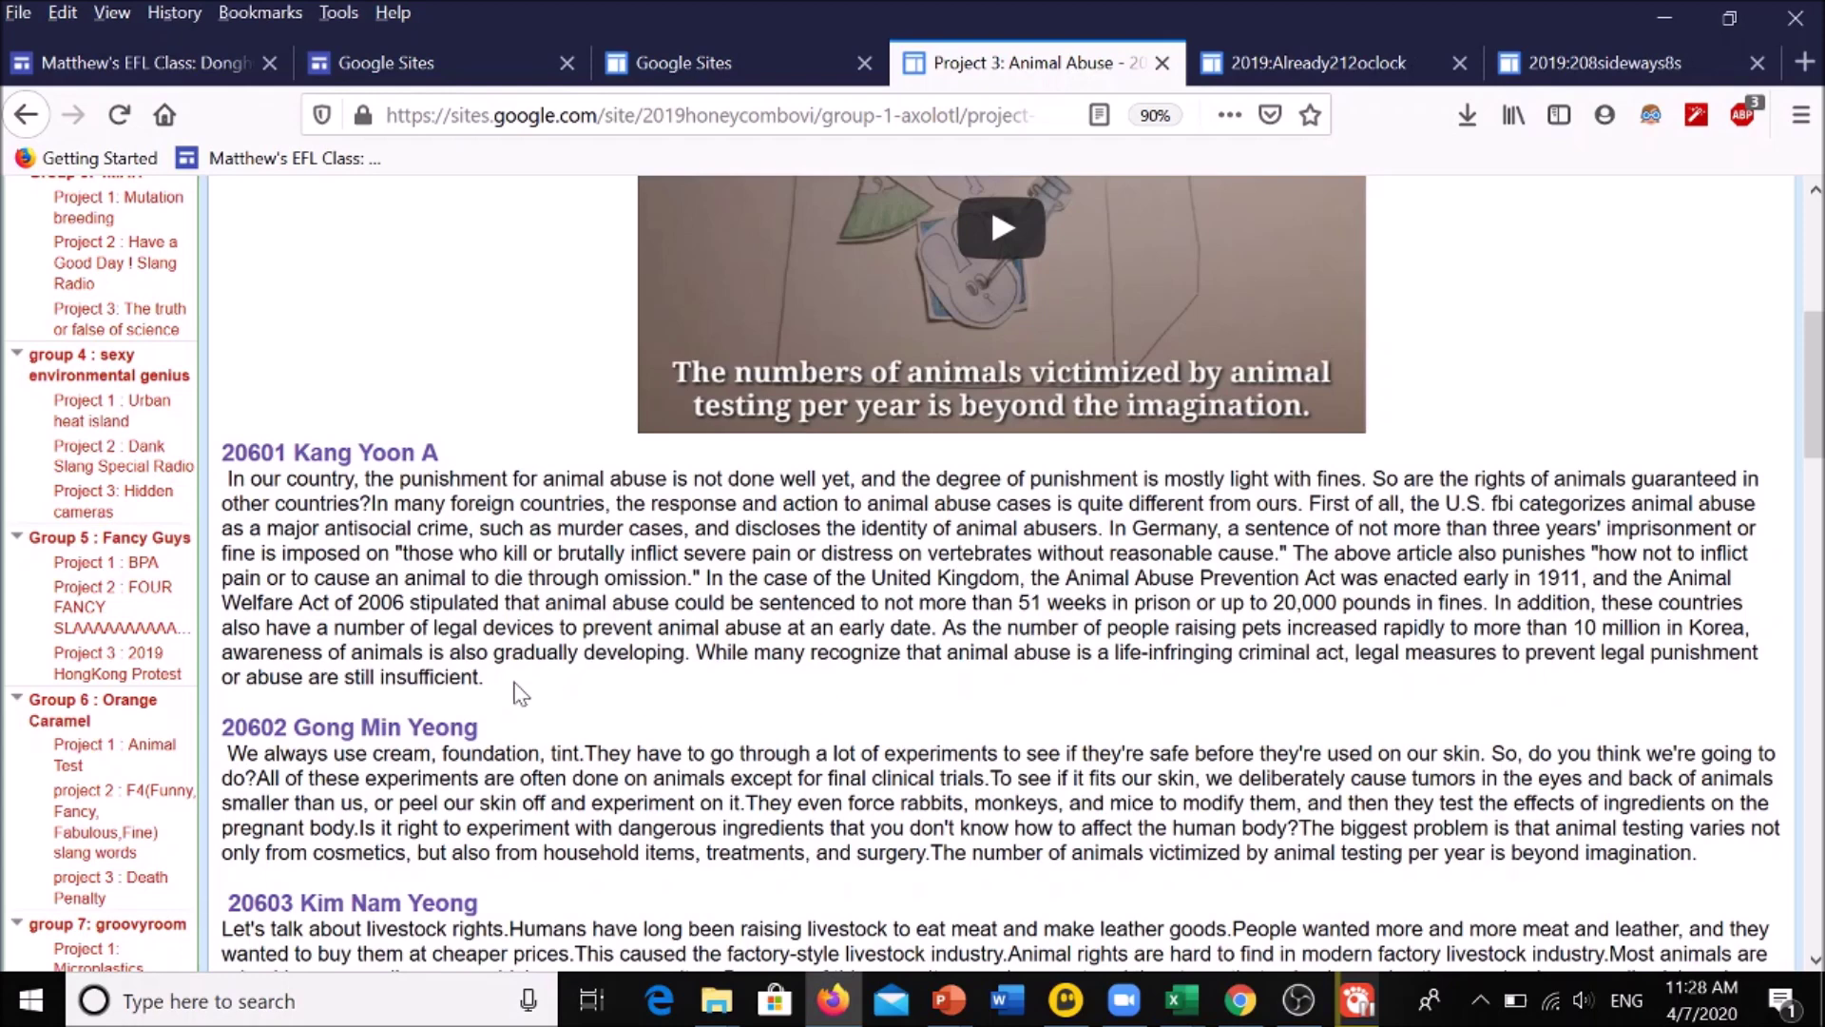
{"action": "scroll", "coordinate": [518, 694], "scroll_direction": "up", "scroll_amount": 5}
{"action": "left_click", "coordinate": [993, 650]}
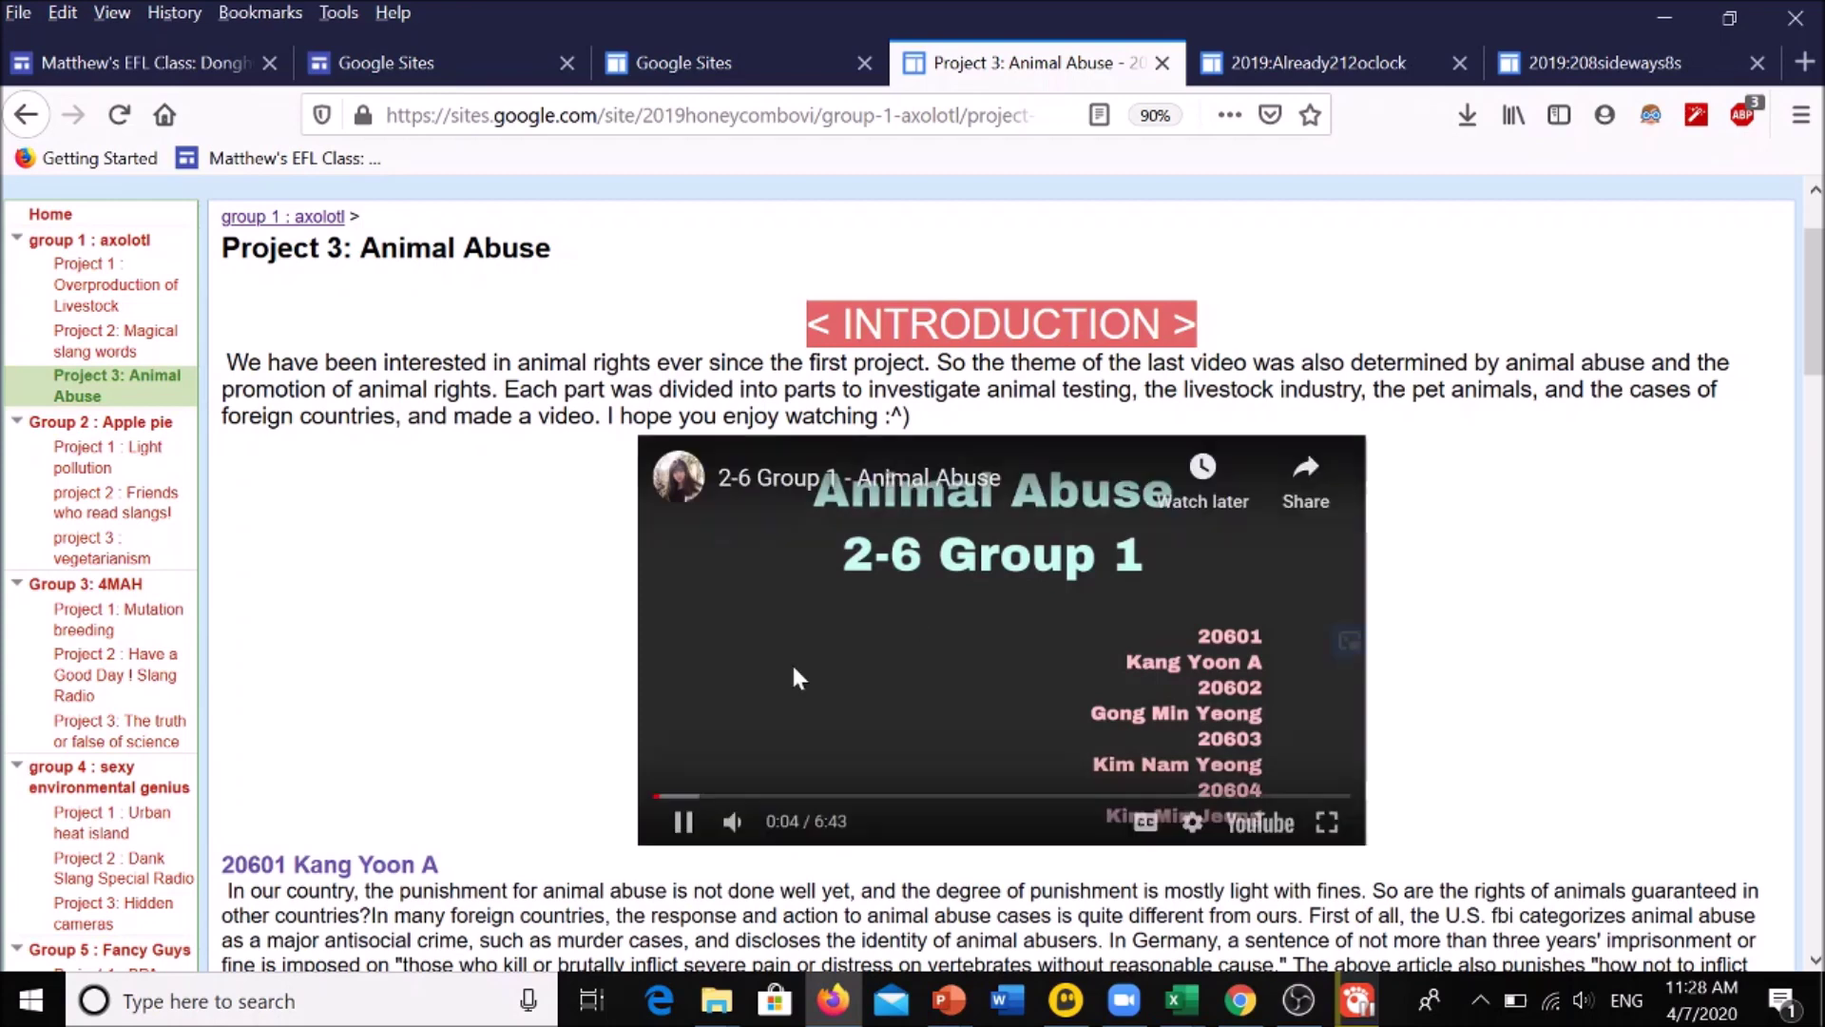
{"action": "left_click", "coordinate": [681, 822]}
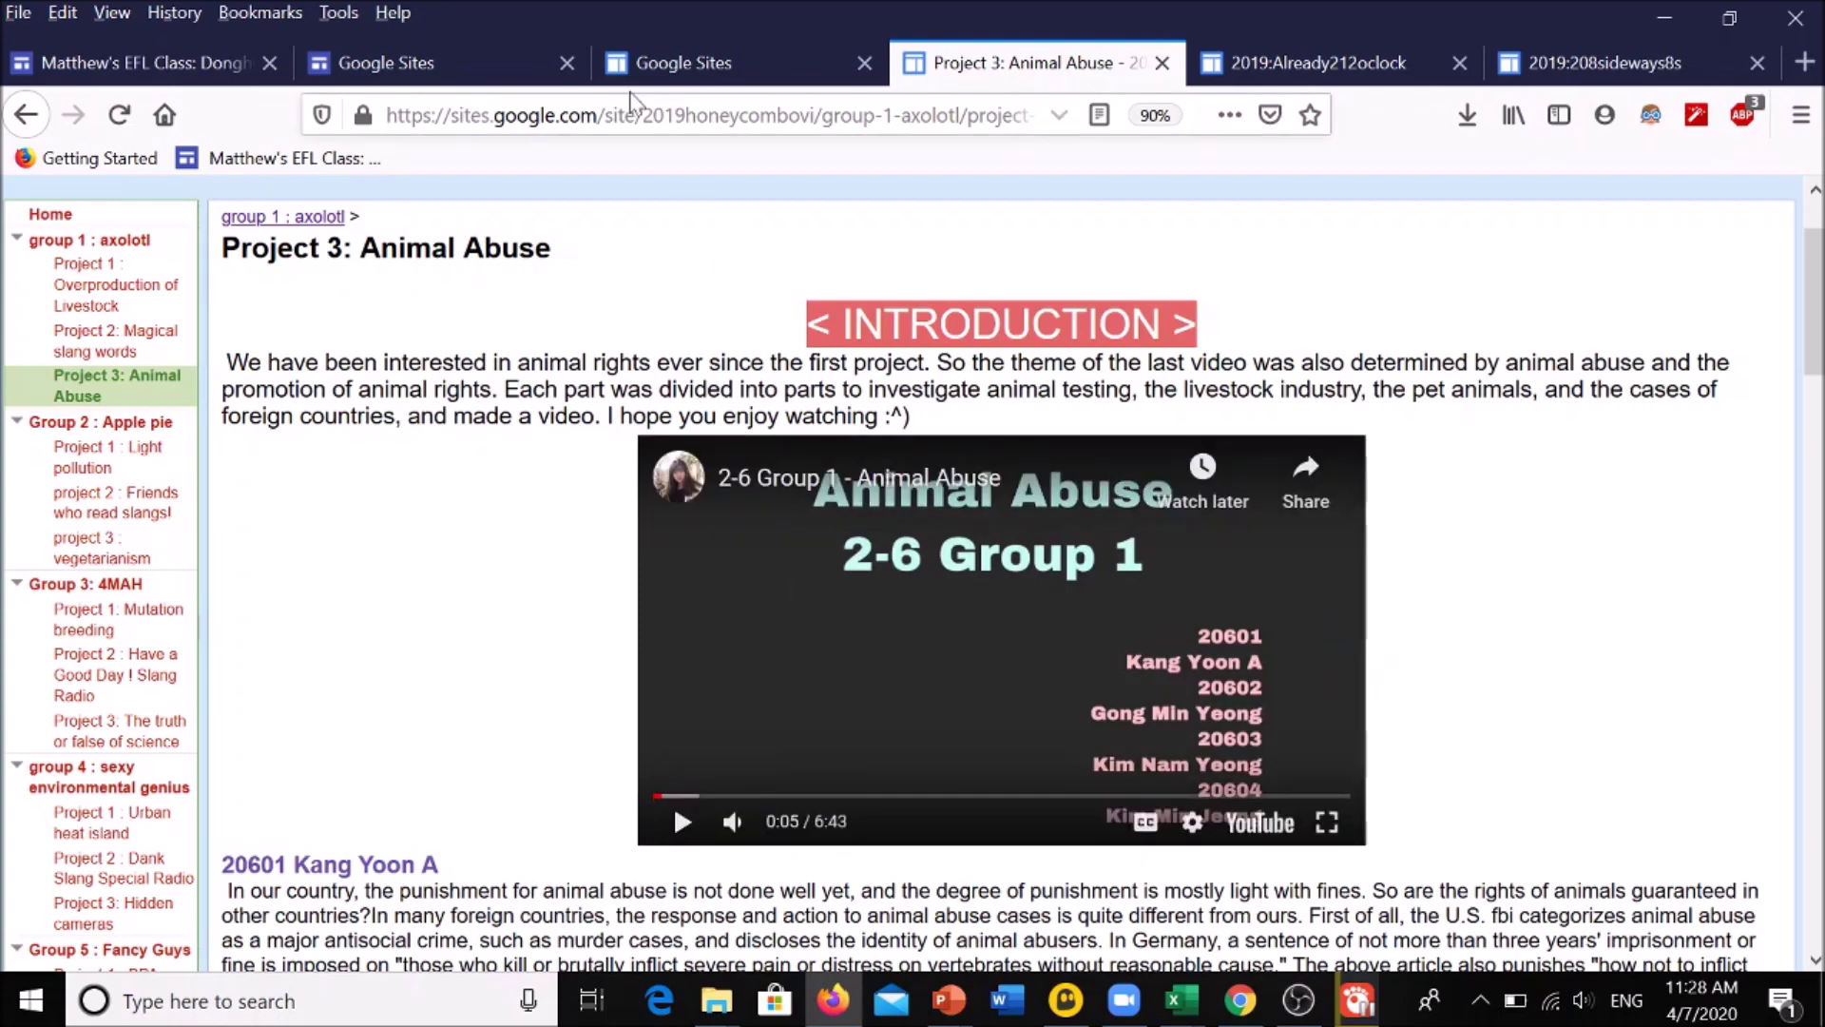
Review the 2019 and 2020 class sites in the classic Google Sites list and open The opine times! site
{"action": "left_click", "coordinate": [666, 64]}
{"action": "scroll", "coordinate": [744, 566], "scroll_direction": "down", "scroll_amount": 5}
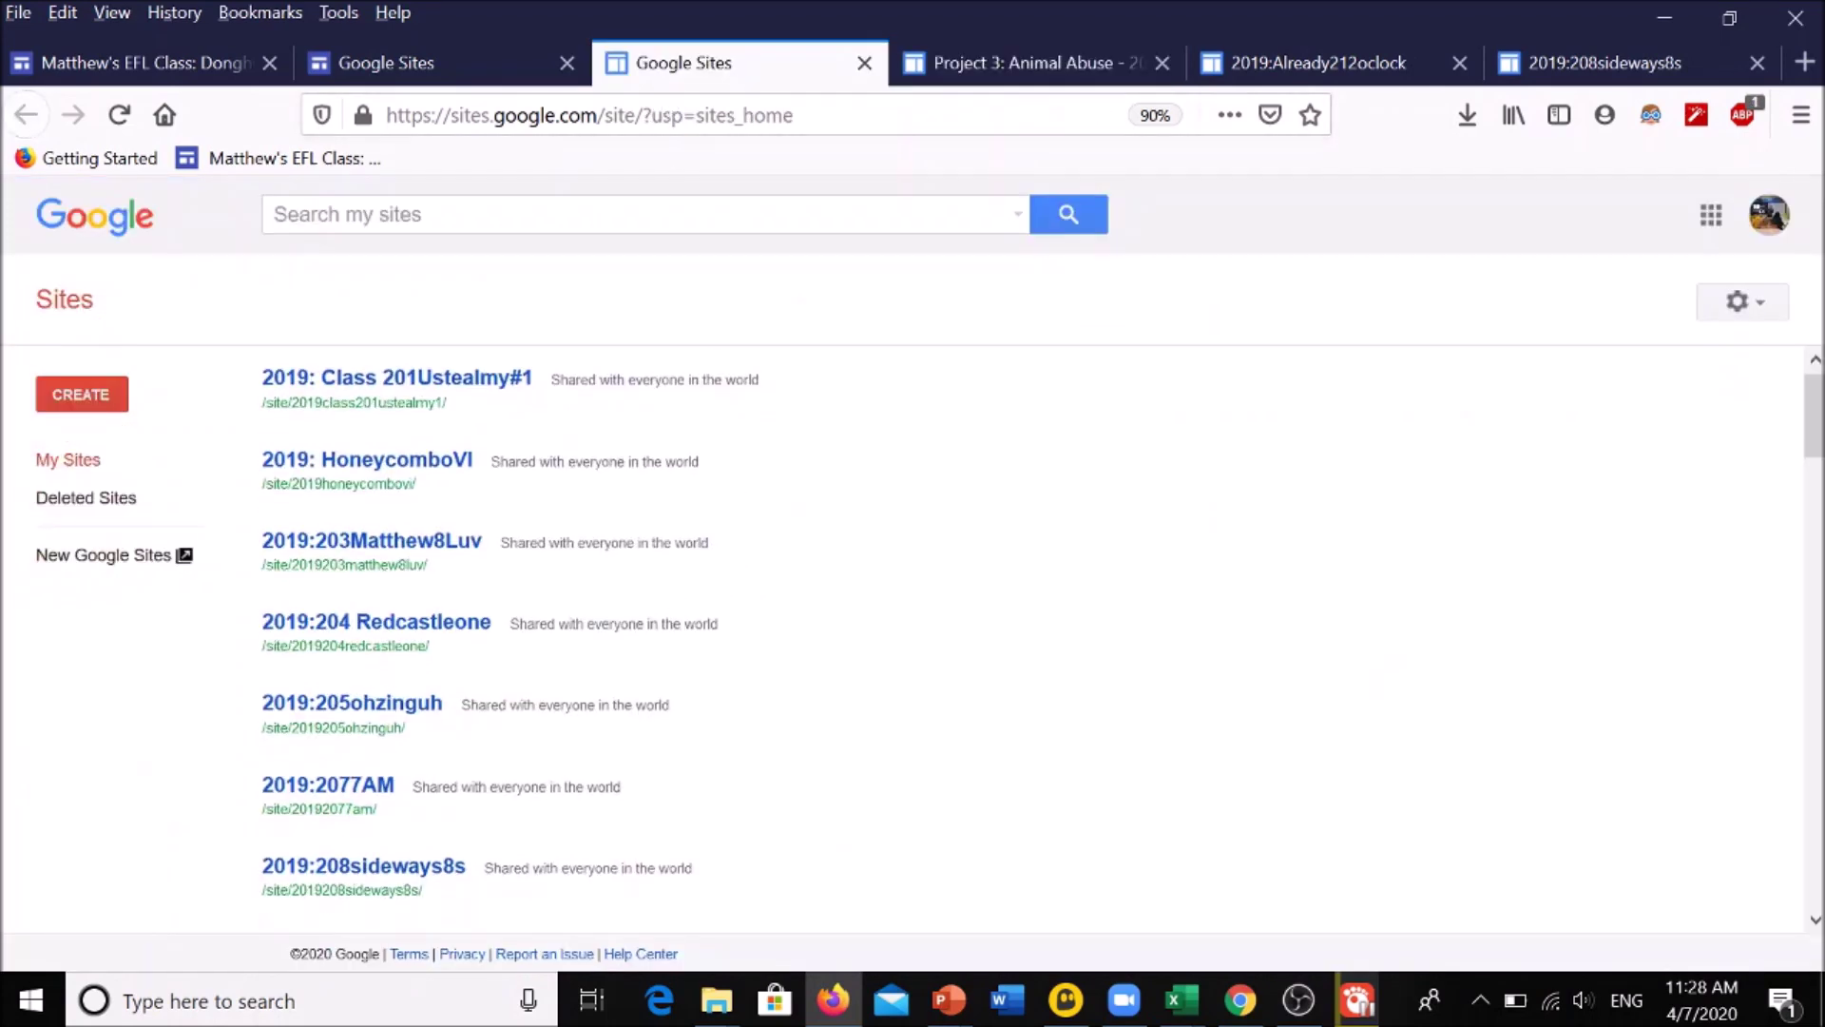
{"action": "scroll", "coordinate": [684, 619], "scroll_direction": "down", "scroll_amount": 10}
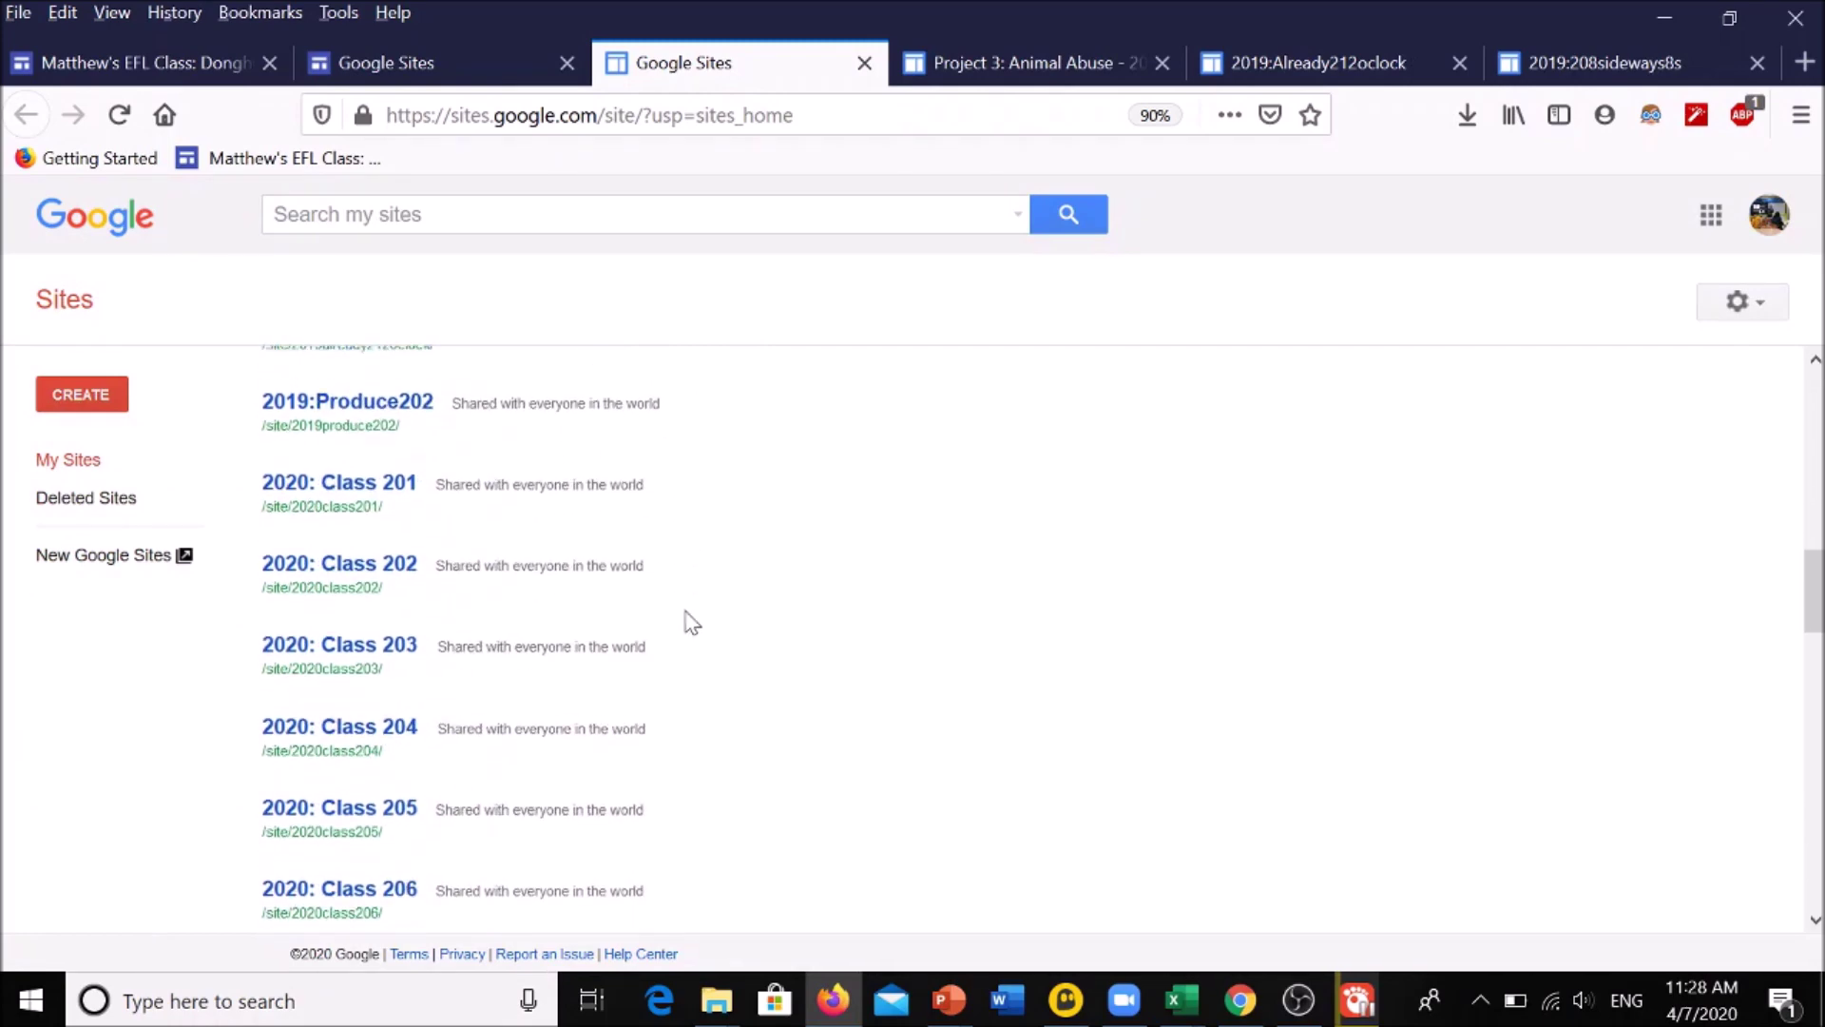
{"action": "scroll", "coordinate": [692, 623], "scroll_direction": "up", "scroll_amount": 5}
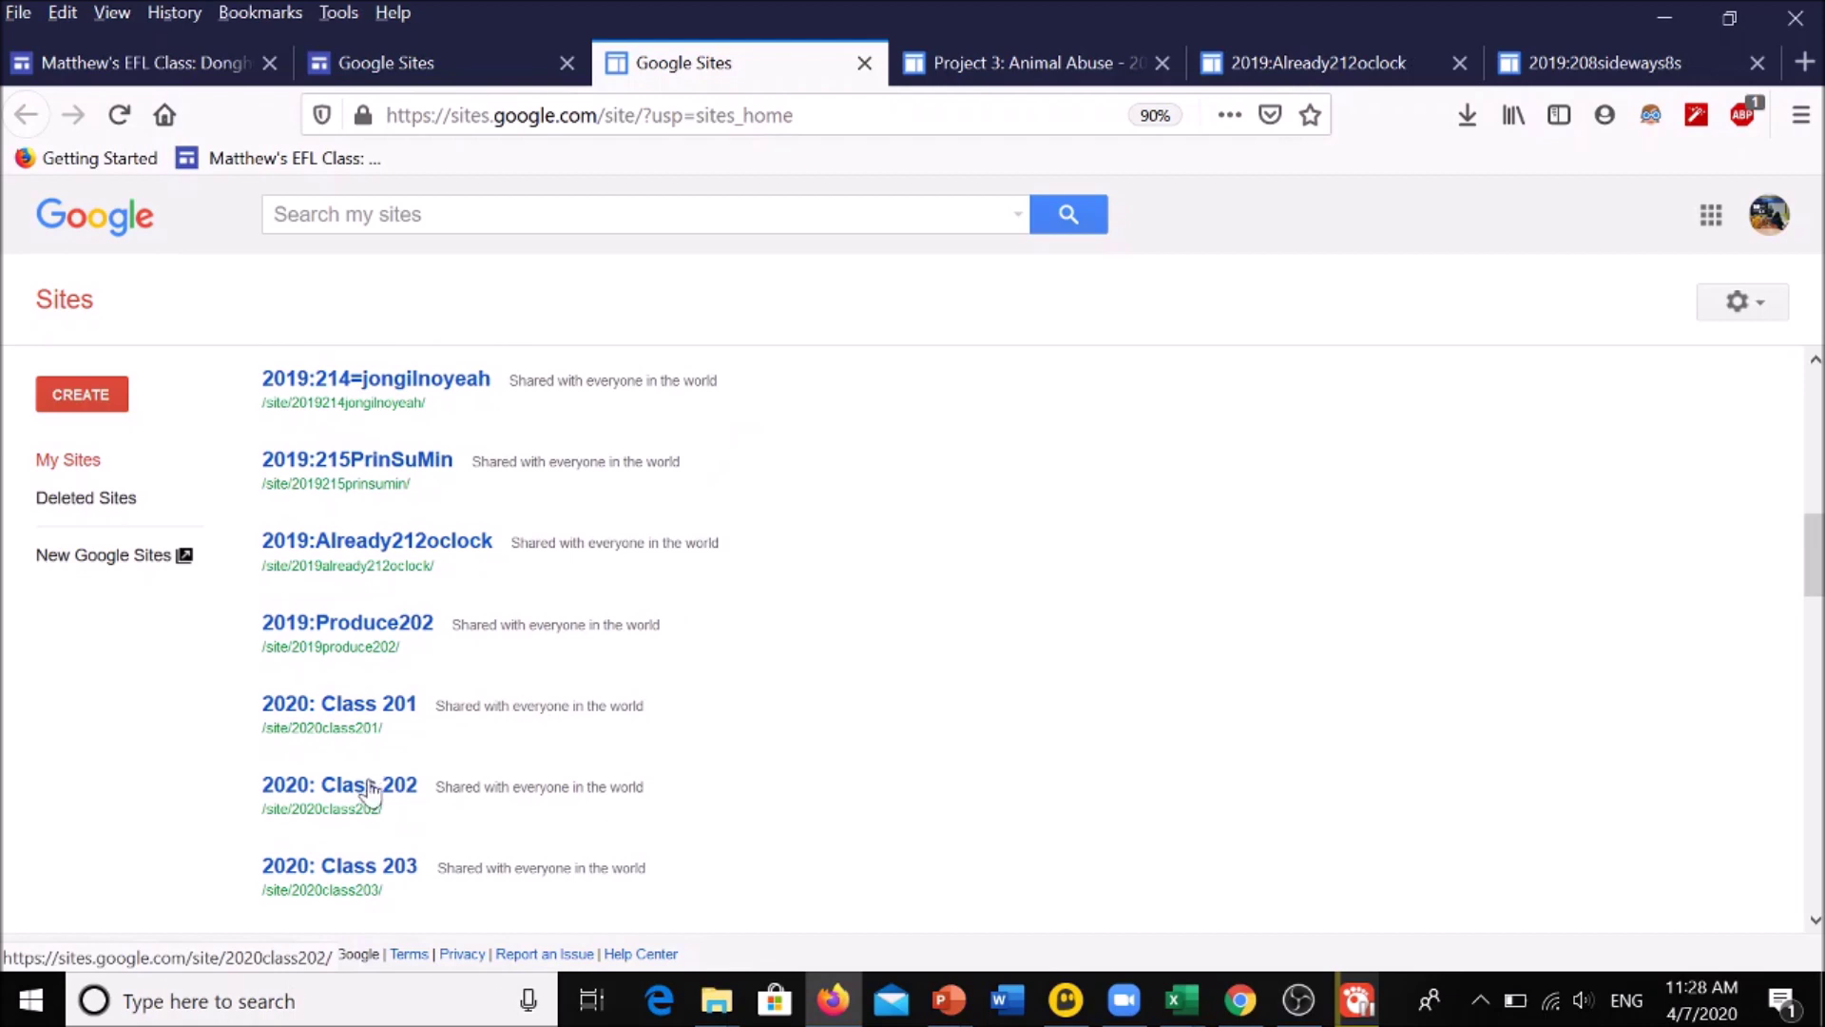
{"action": "scroll", "coordinate": [358, 859], "scroll_direction": "down", "scroll_amount": 2}
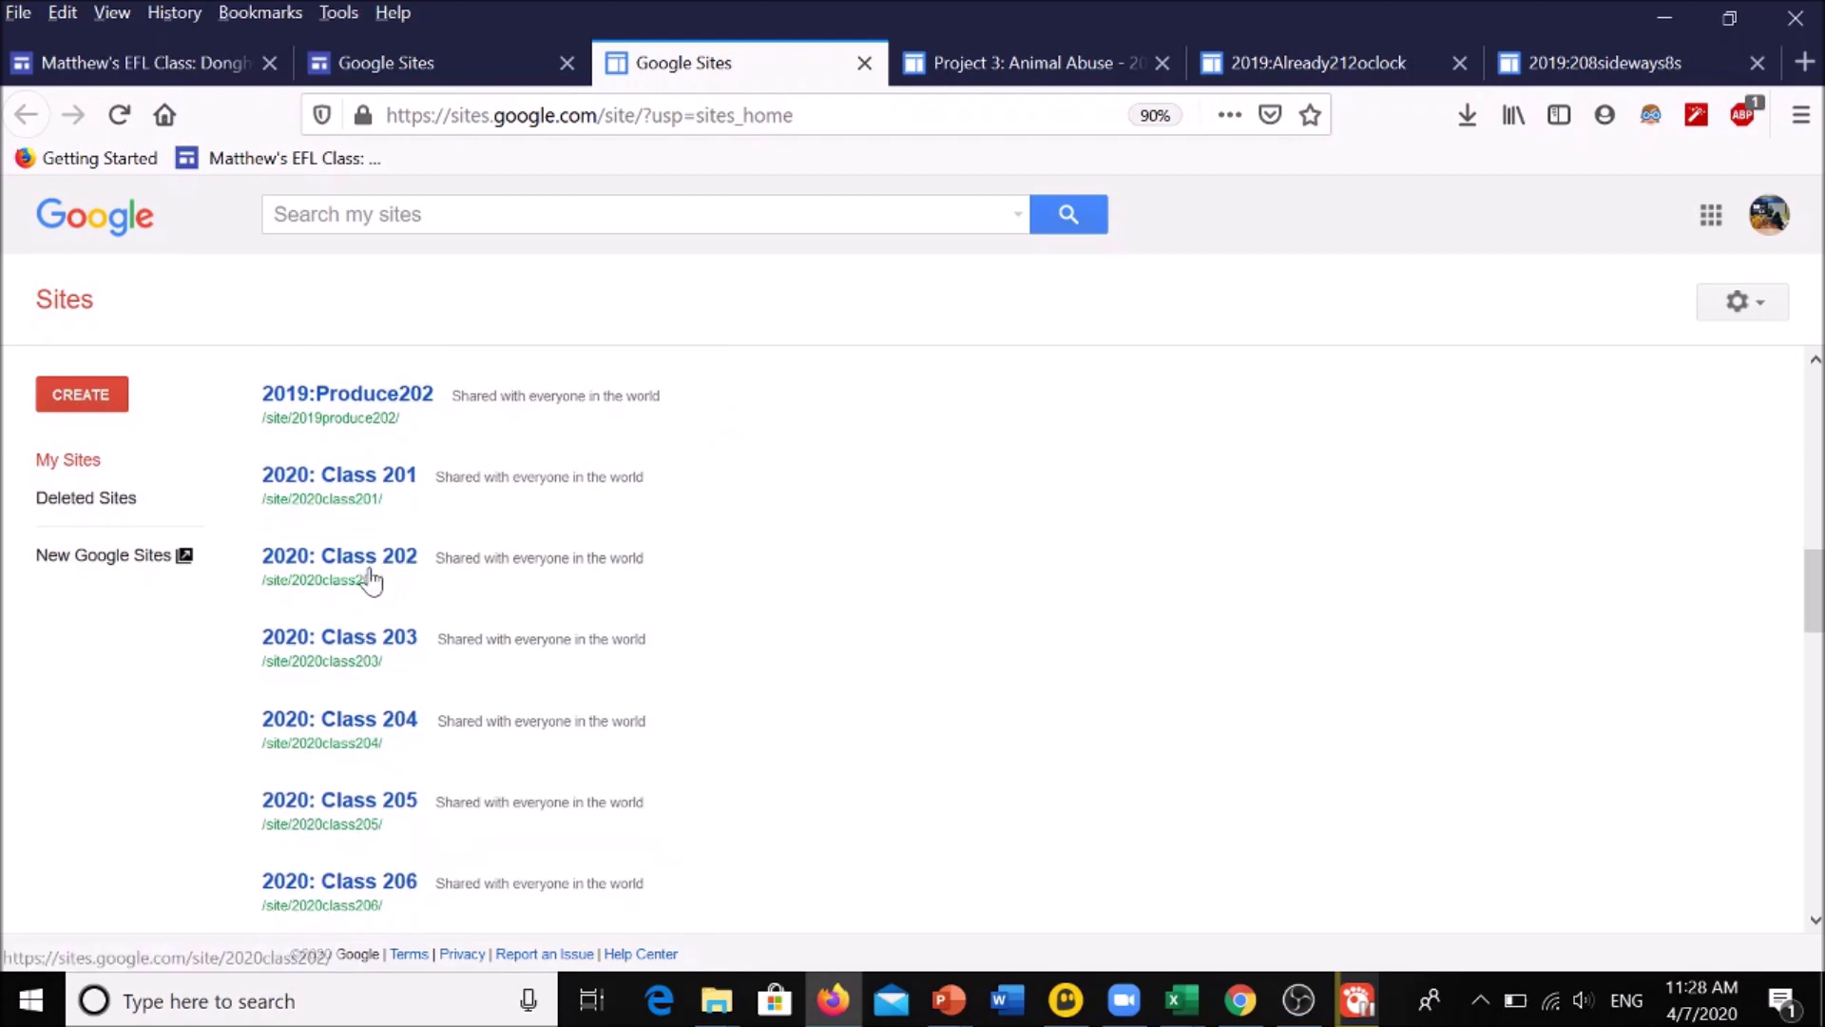
{"action": "scroll", "coordinate": [373, 594], "scroll_direction": "up", "scroll_amount": 1}
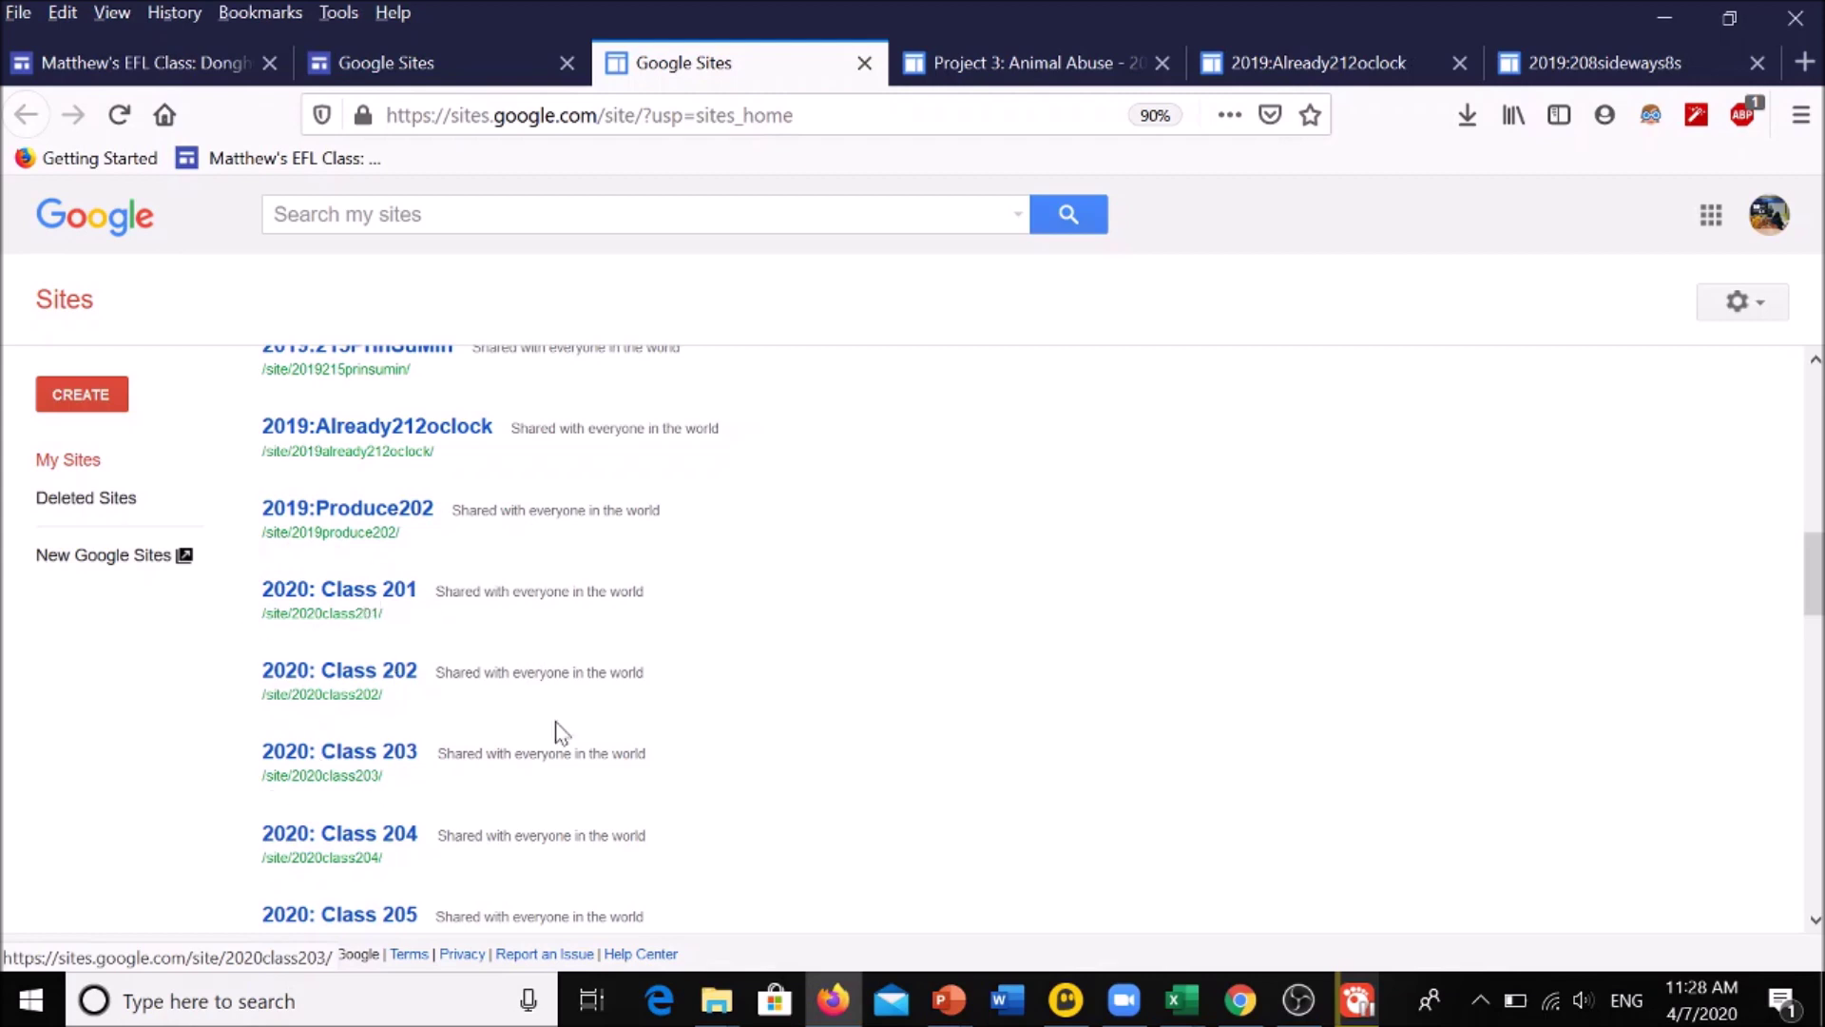
{"action": "scroll", "coordinate": [356, 588], "scroll_direction": "down", "scroll_amount": 18}
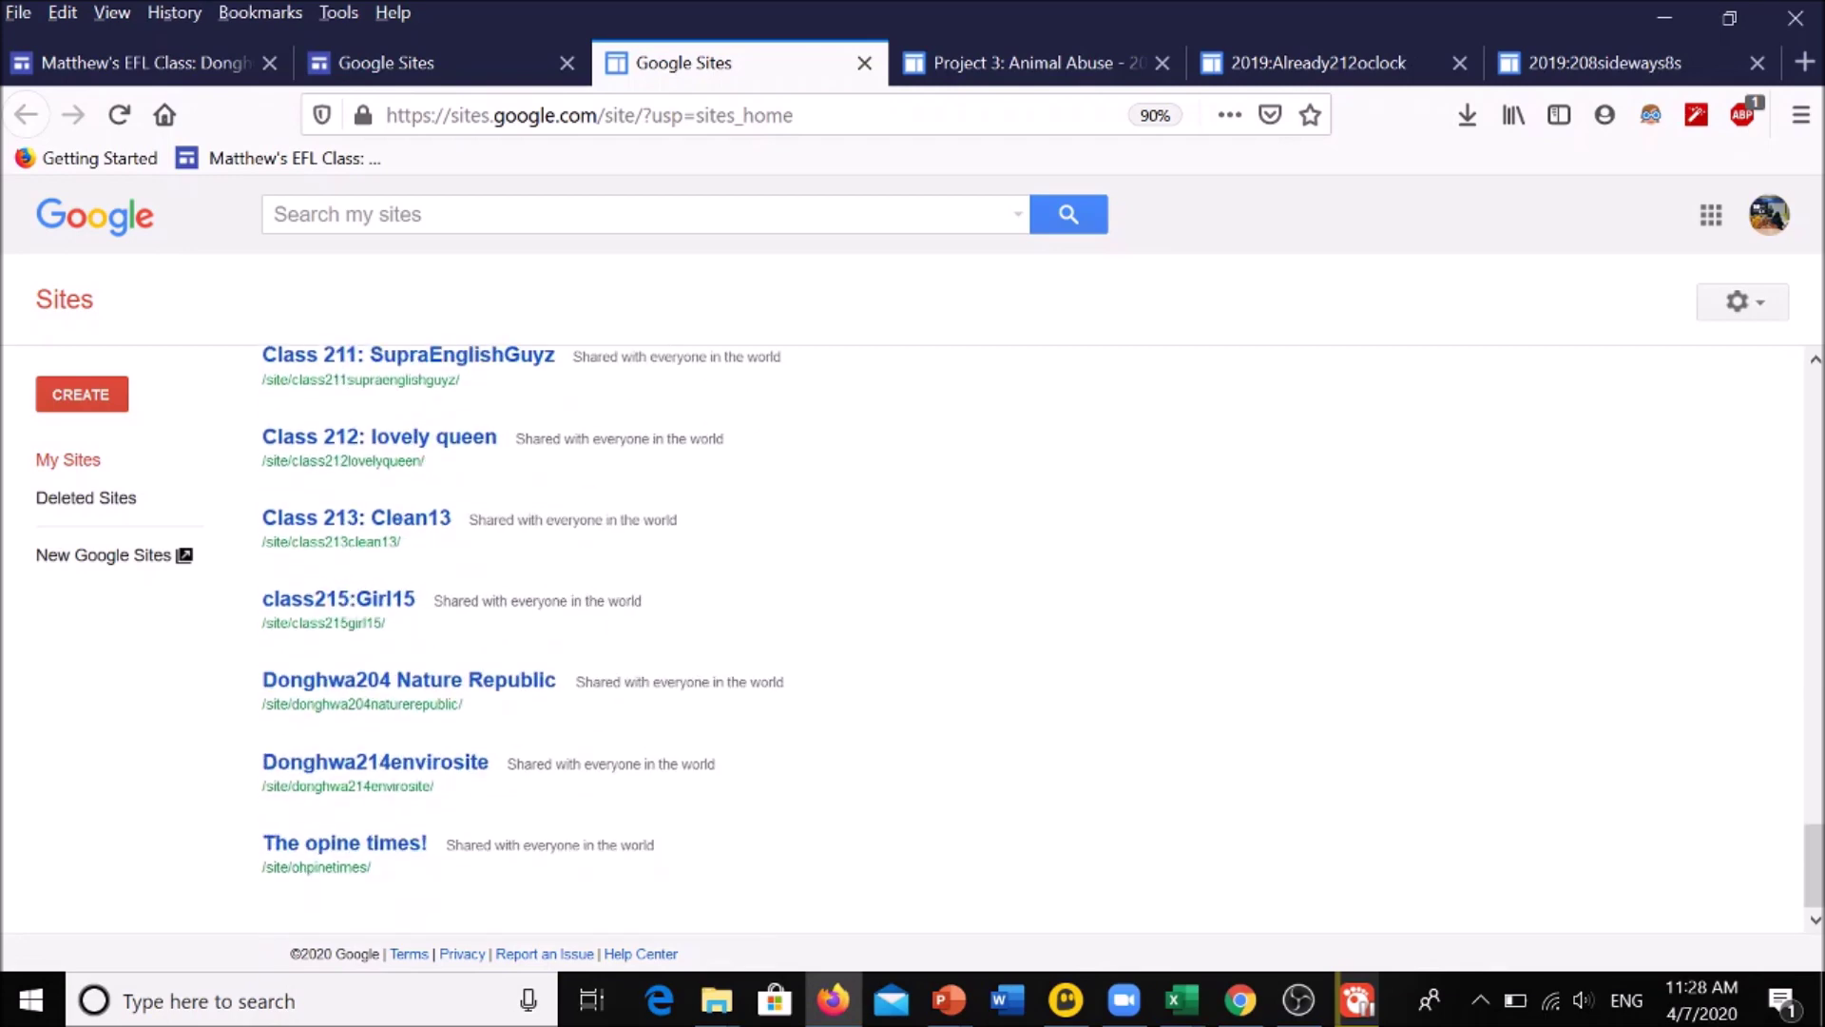
{"action": "left_click", "coordinate": [404, 855]}
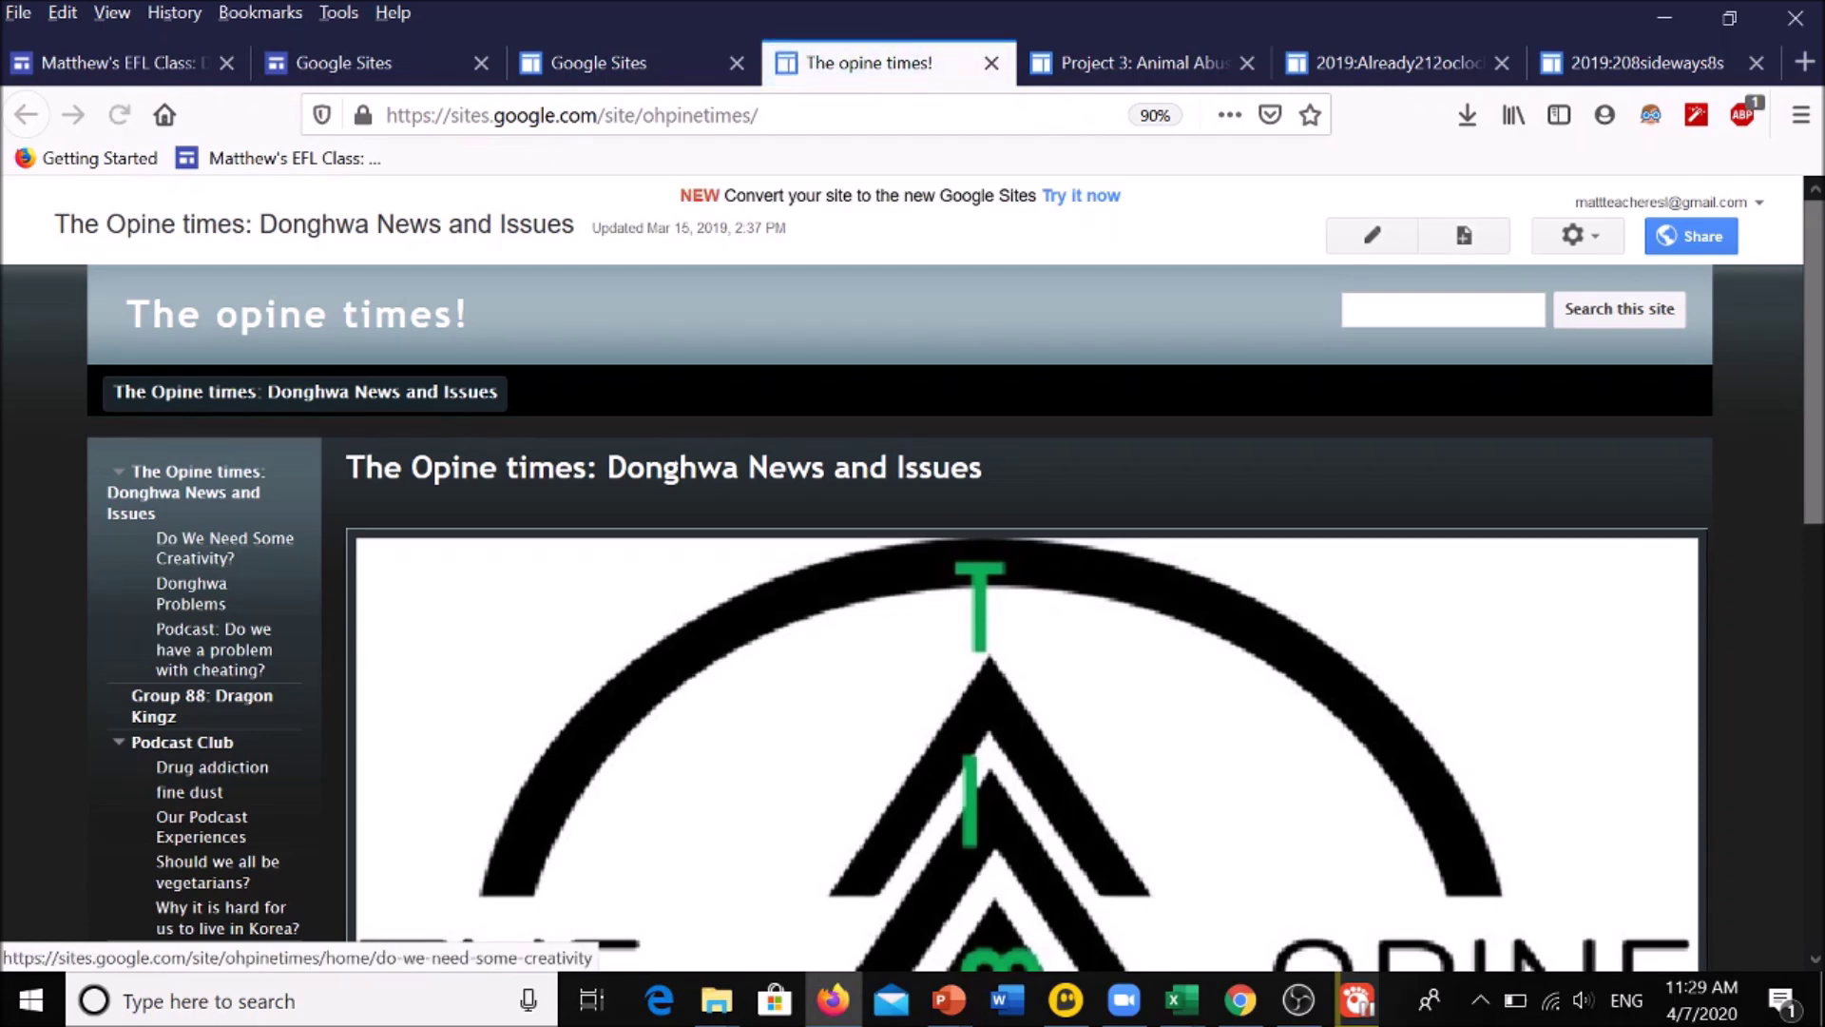
Search the web for "google sites" in a new tab and open the Google Sites: Sign-in result
{"action": "left_click", "coordinate": [1805, 63]}
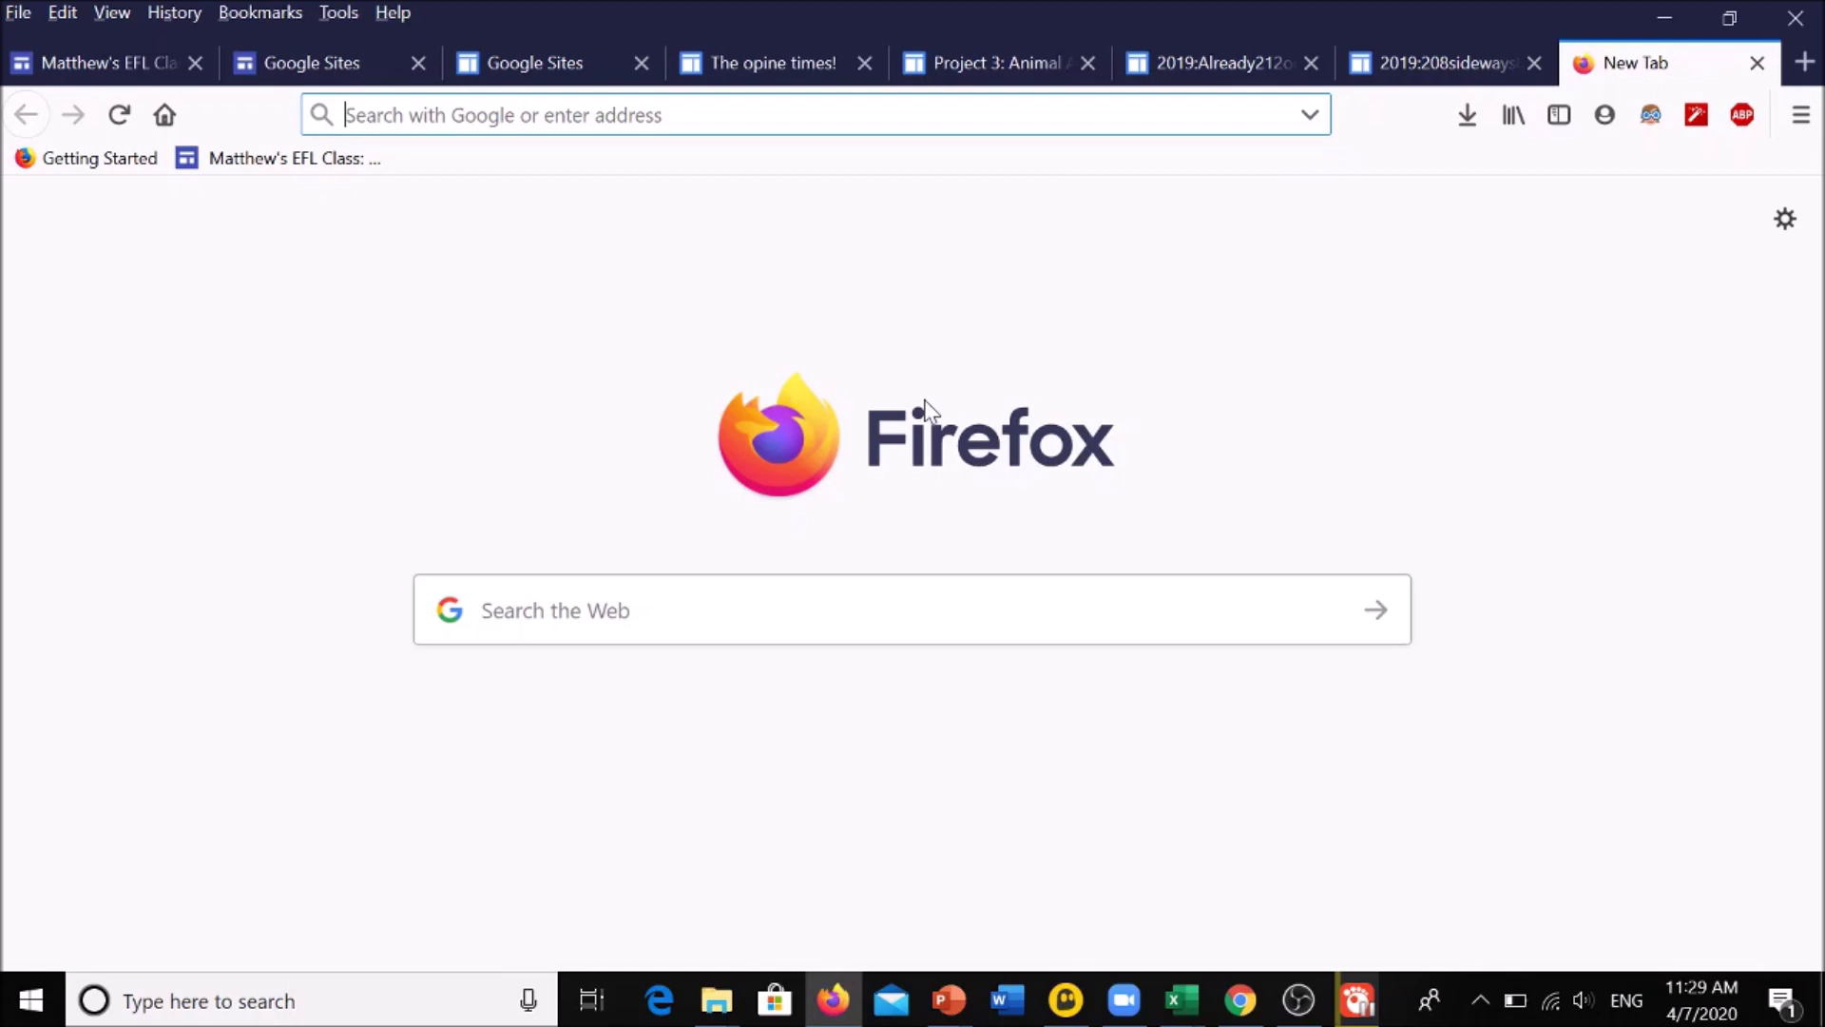
{"action": "left_click", "coordinate": [912, 609]}
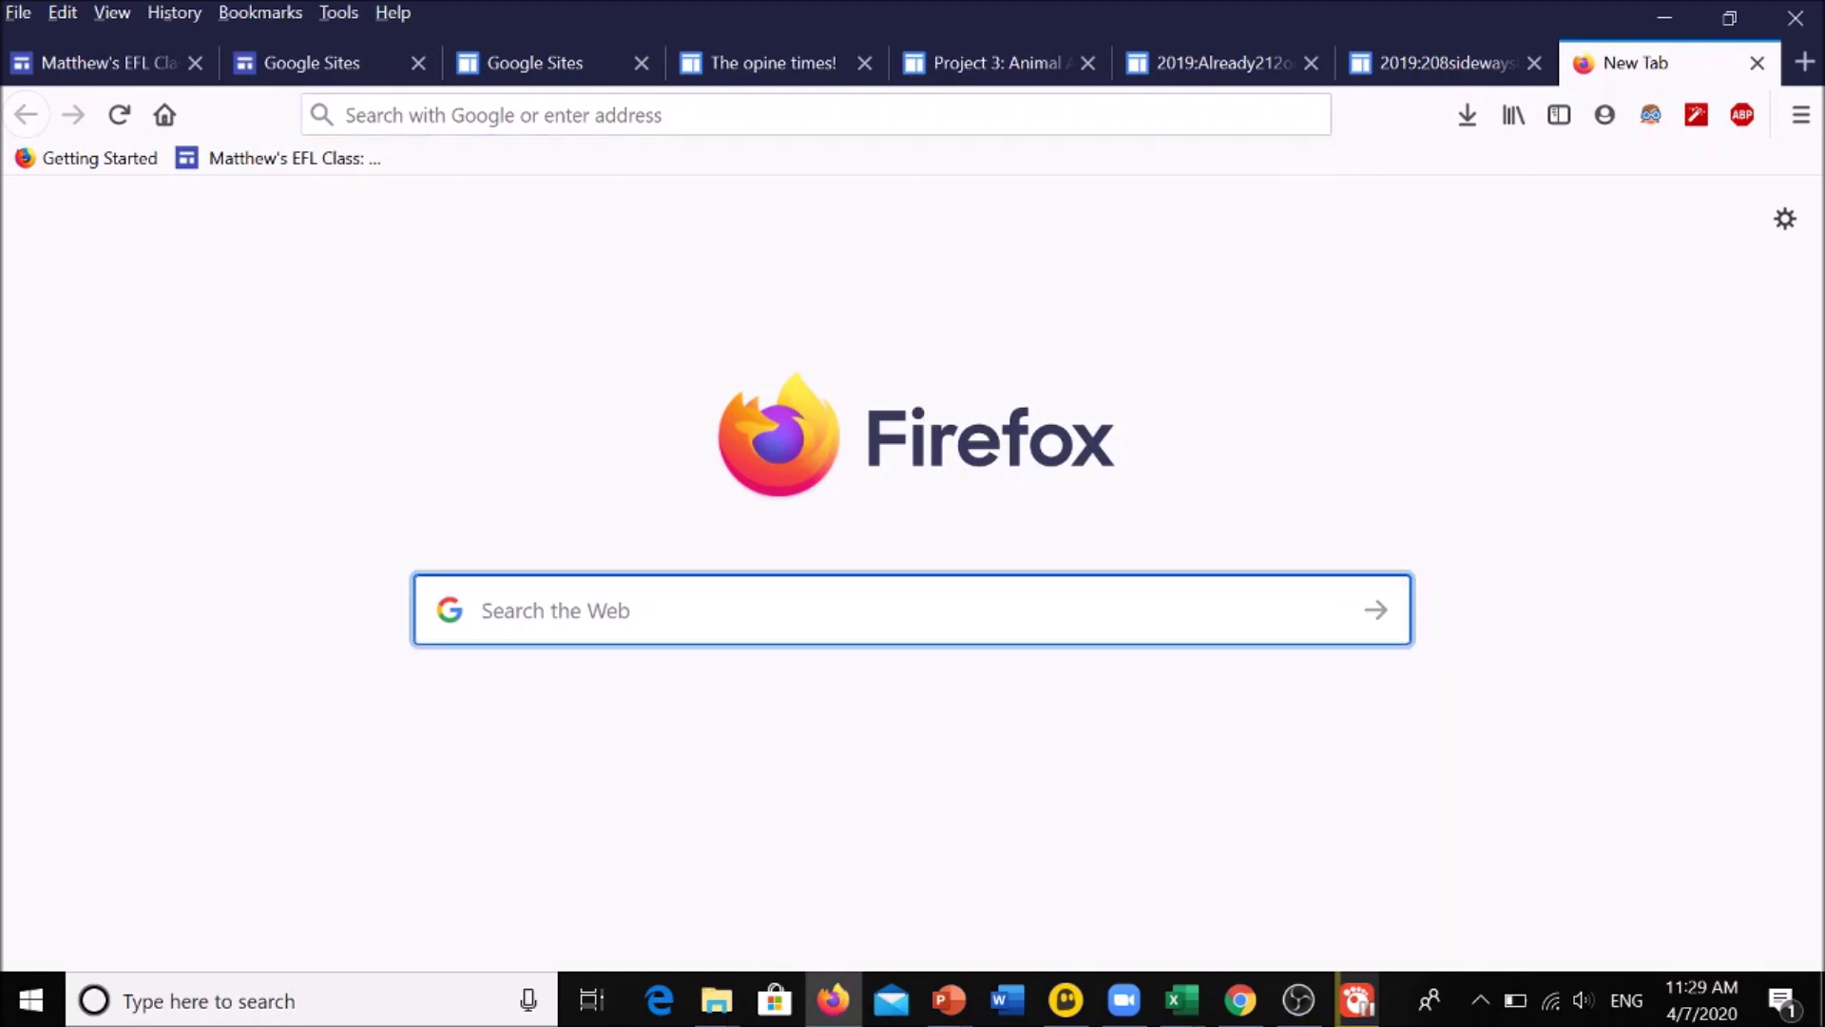
{"action": "type", "text": "goo"}
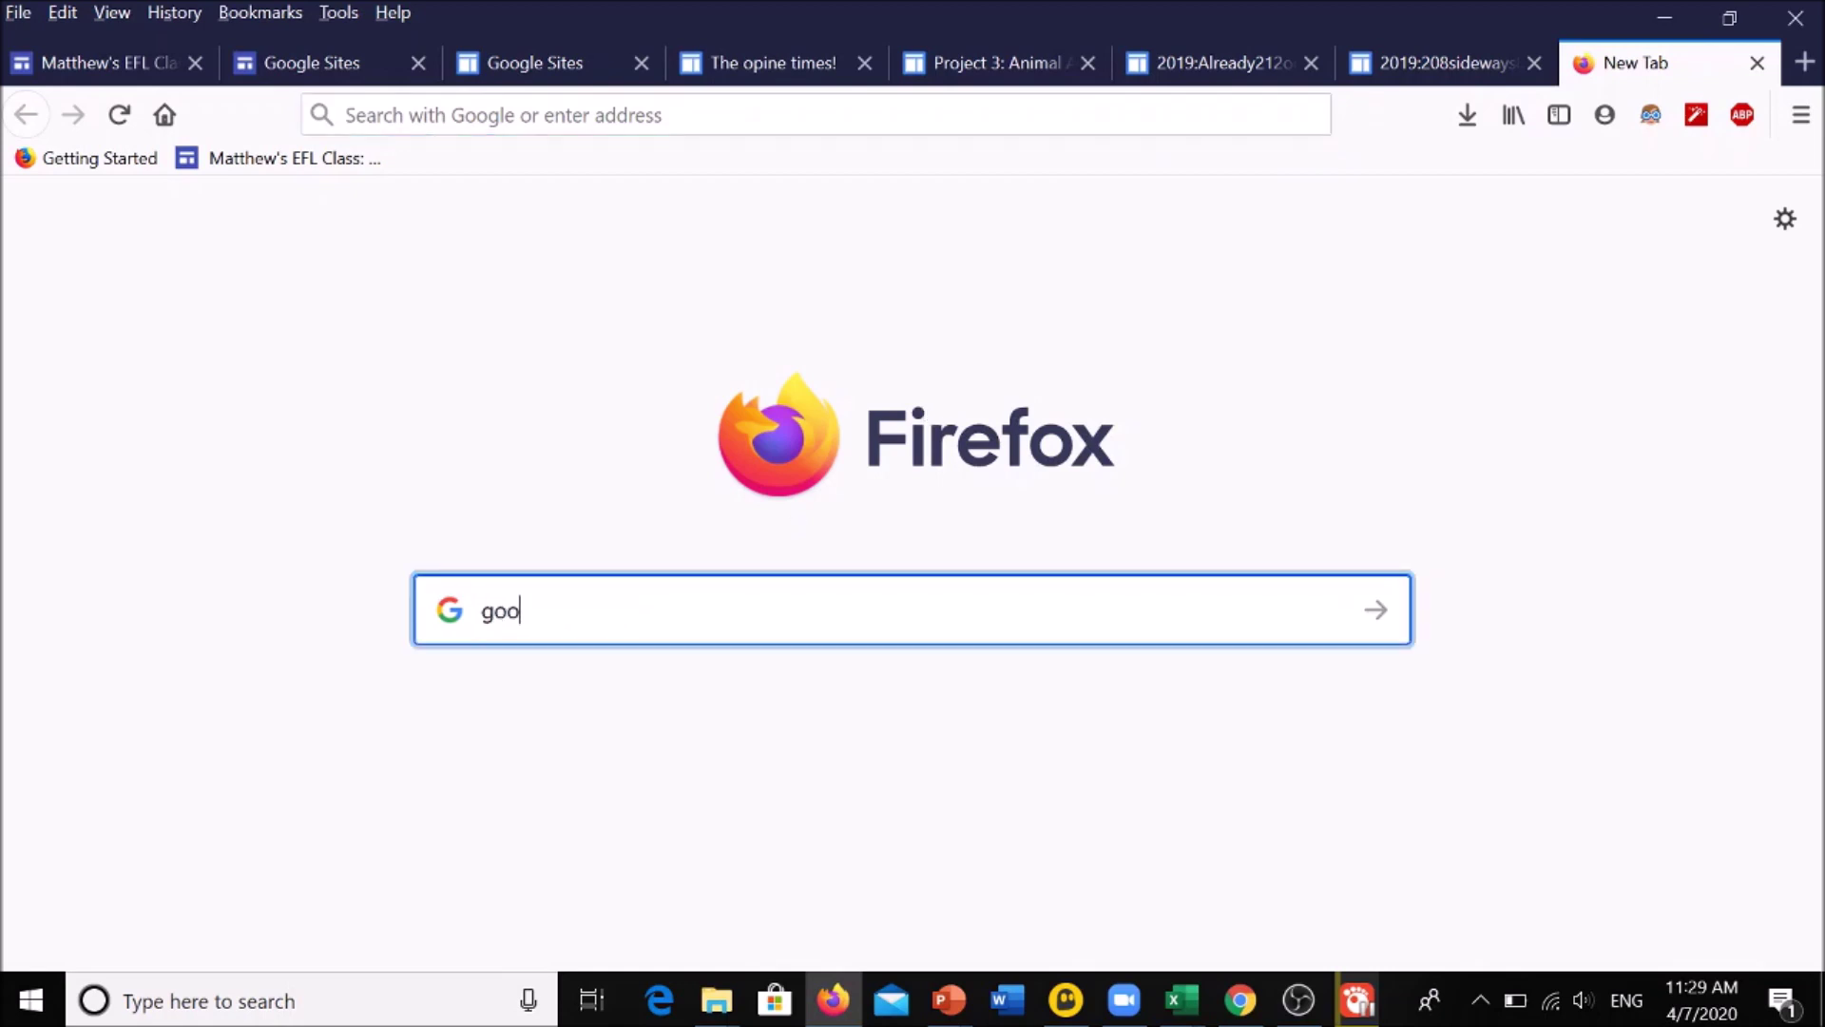
{"action": "type", "text": "gle"}
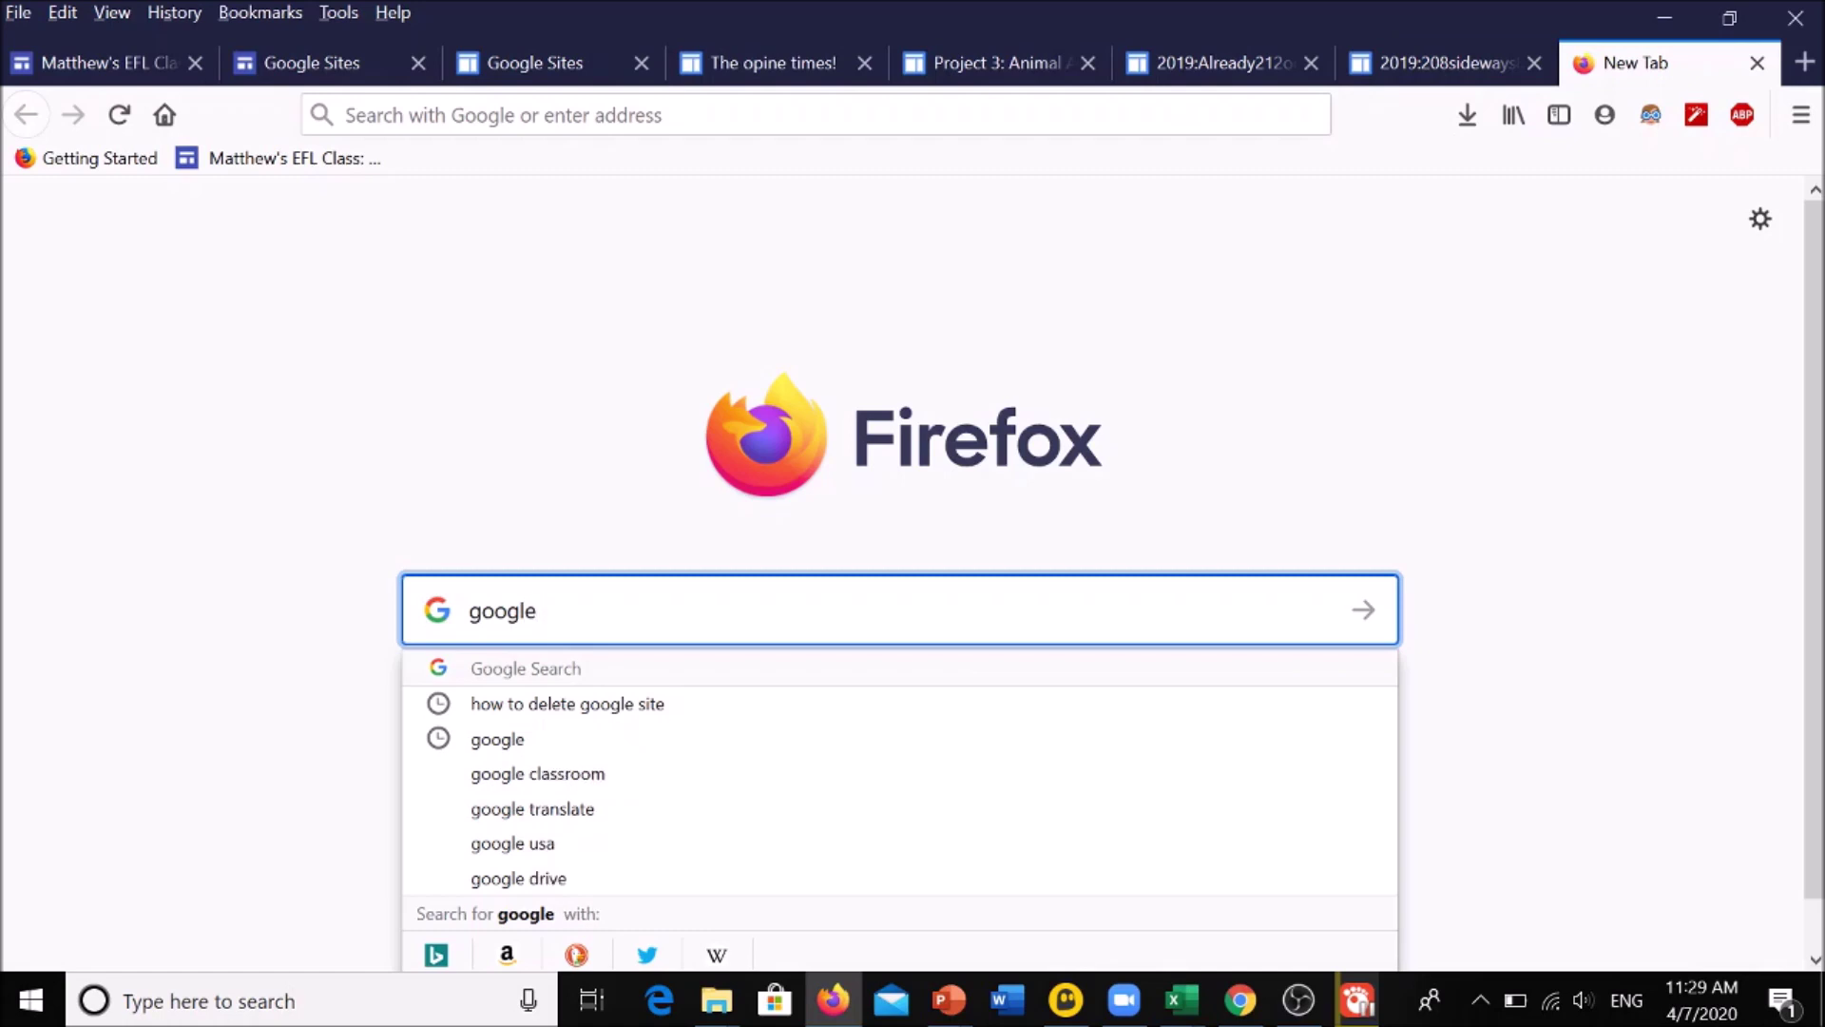
{"action": "type", "text": " site"}
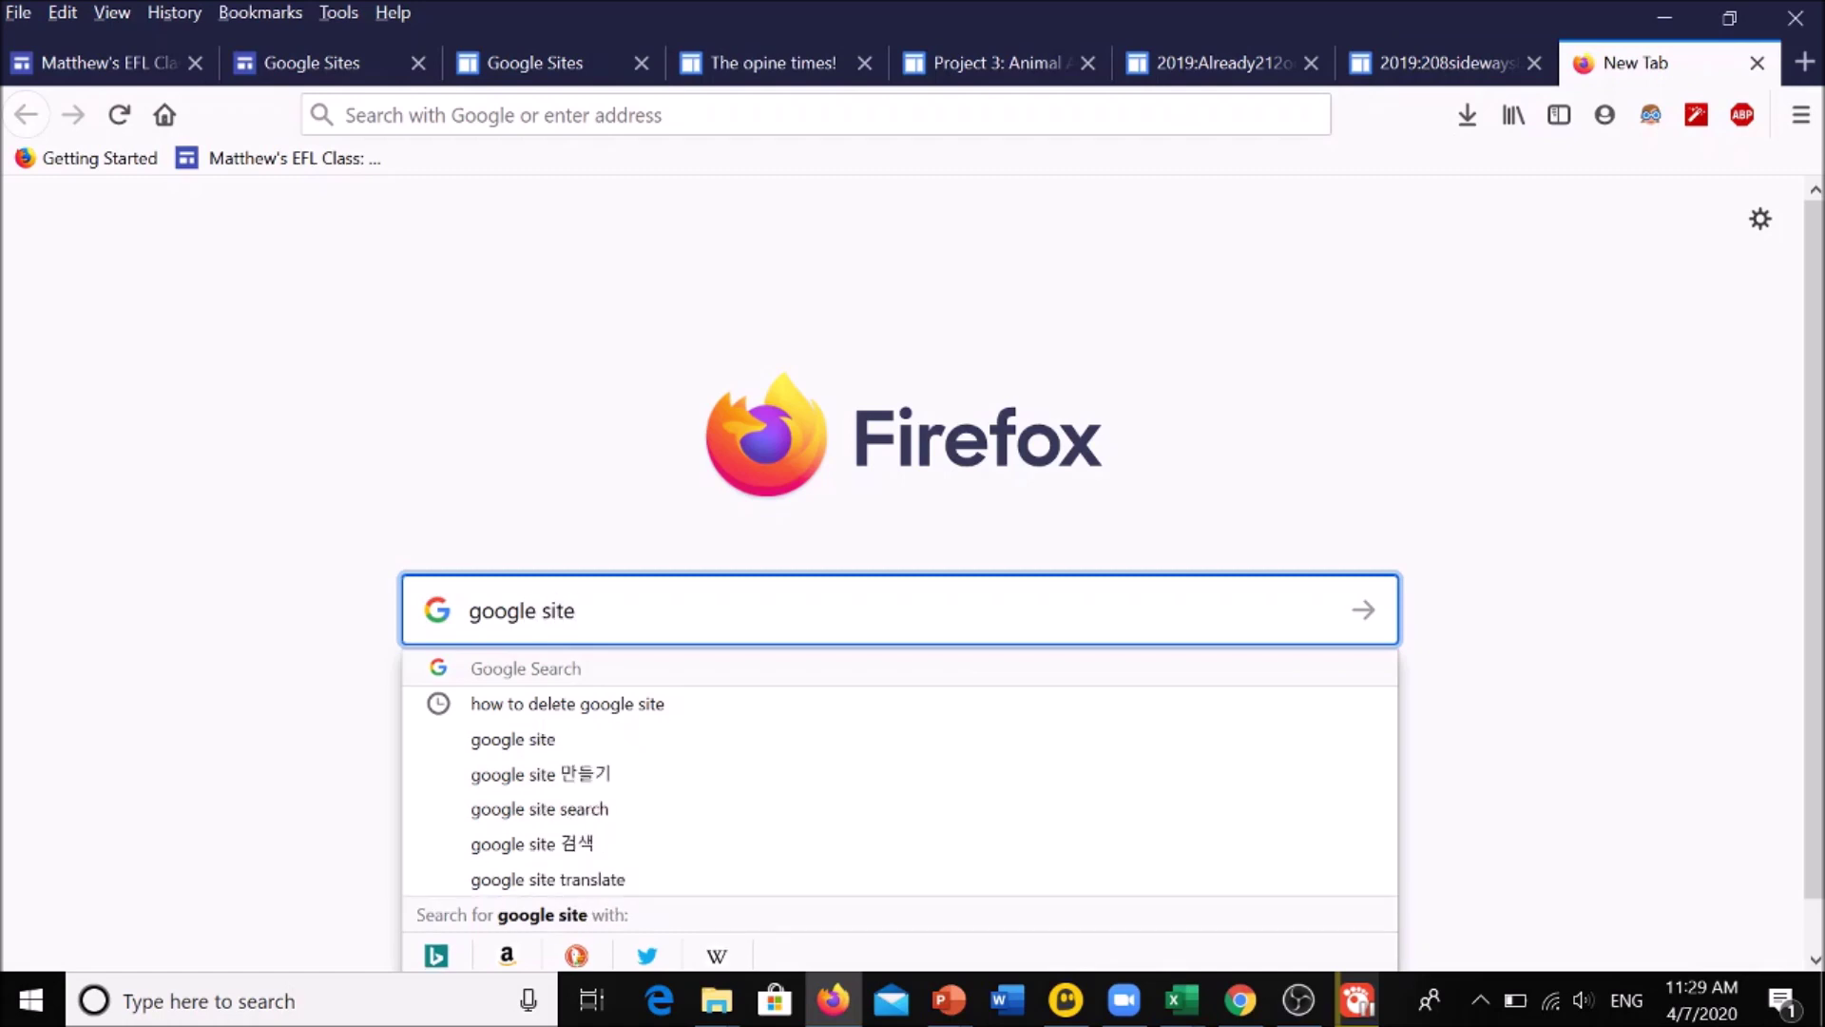
{"action": "type", "text": "s"}
{"action": "key", "text": "Return"}
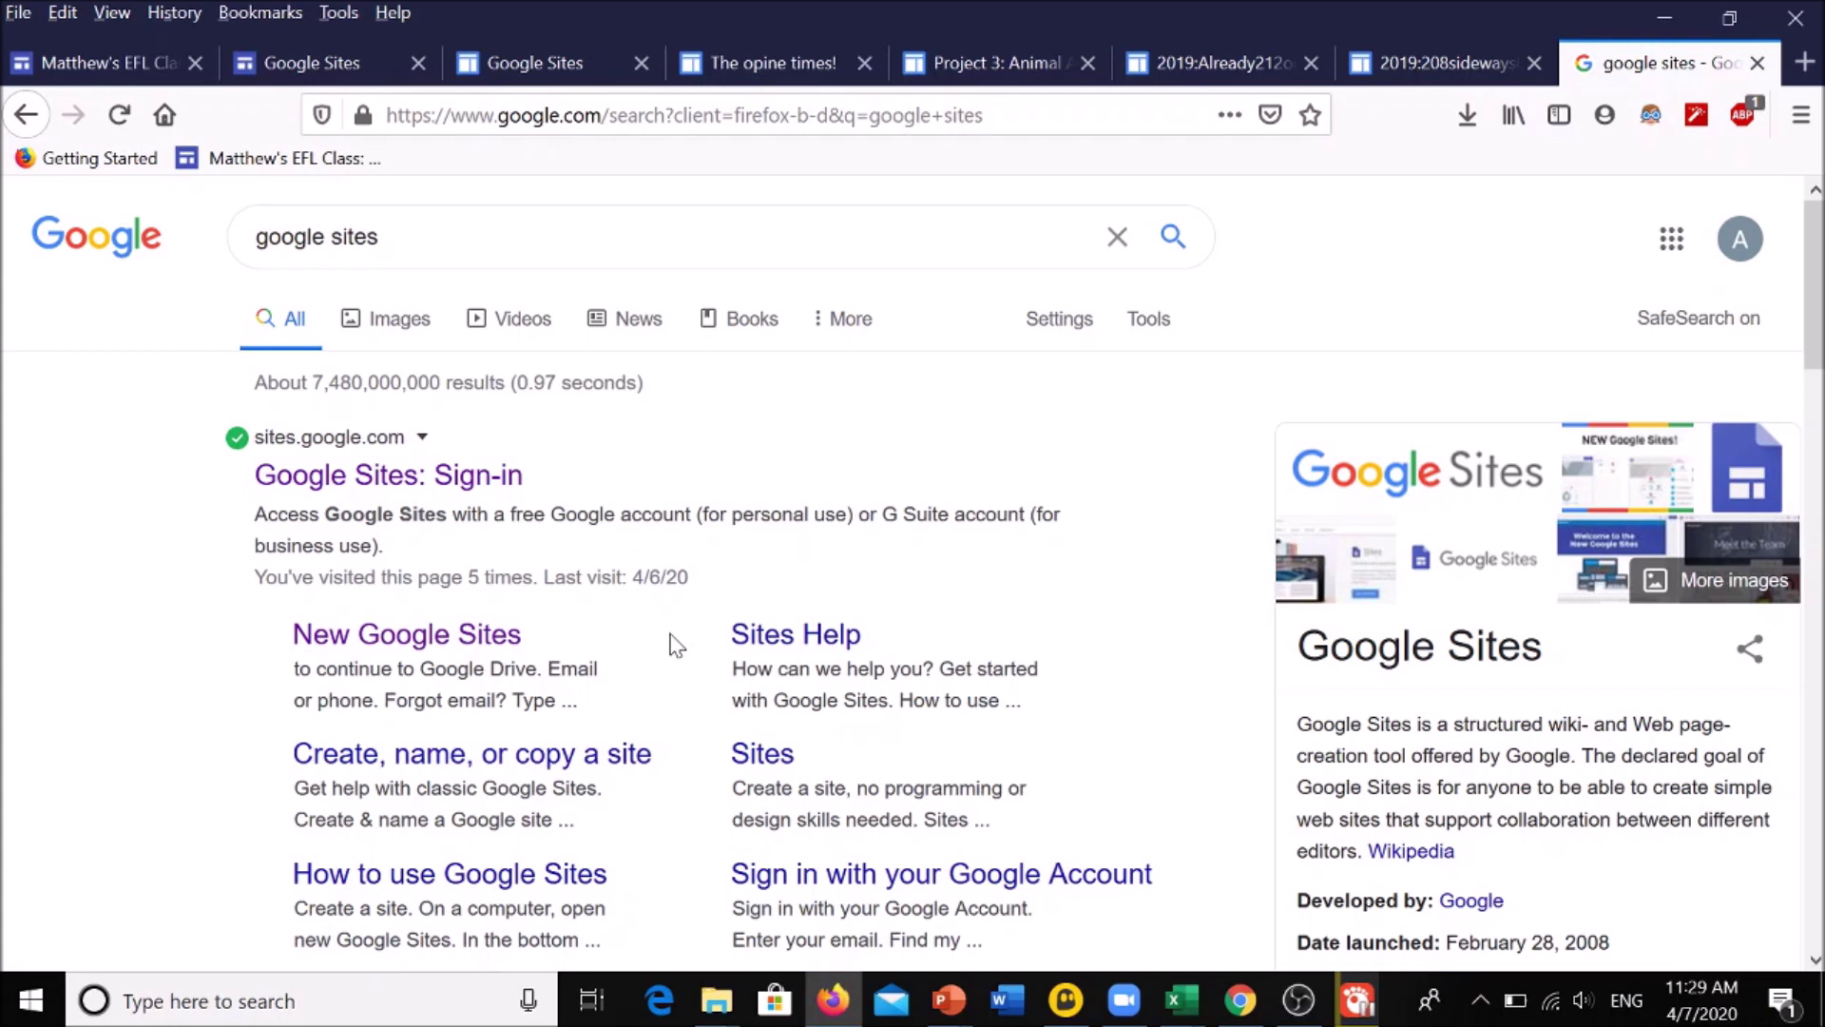
{"action": "left_click", "coordinate": [395, 480]}
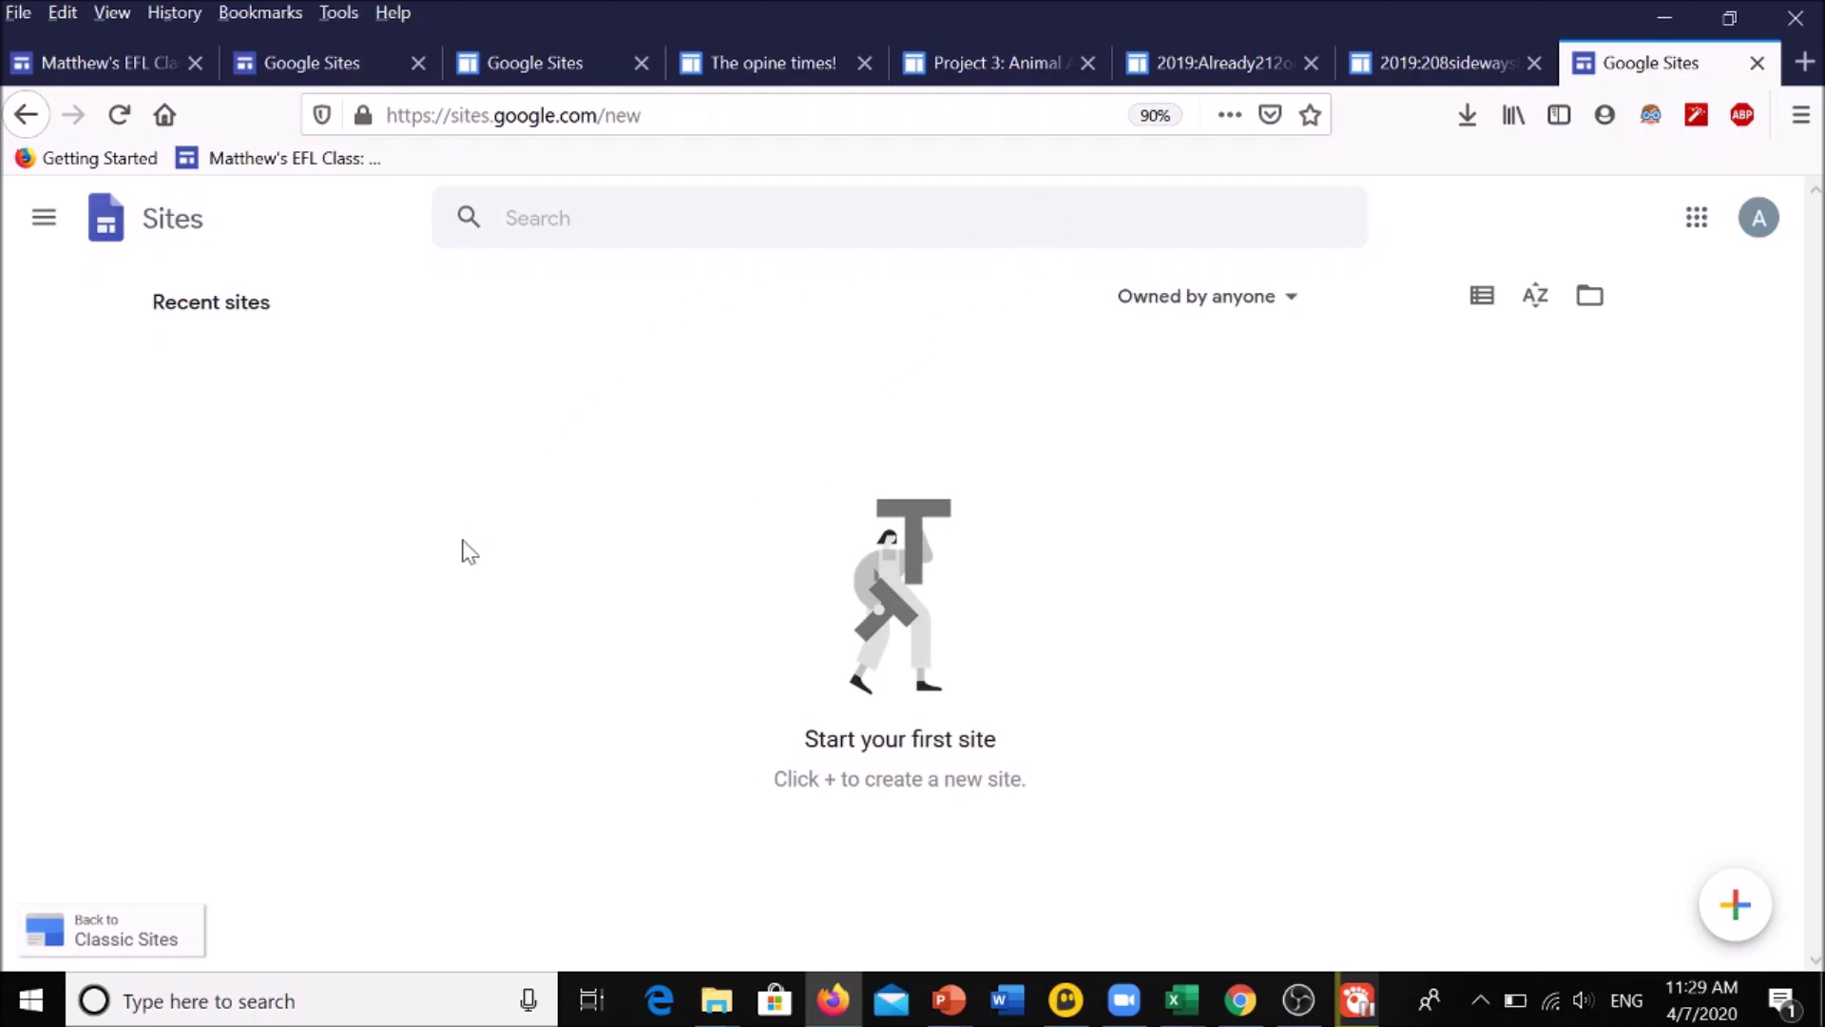
Go back to Classic Sites and review the list of 2019 and 2020 class sites
{"action": "left_click", "coordinate": [157, 941]}
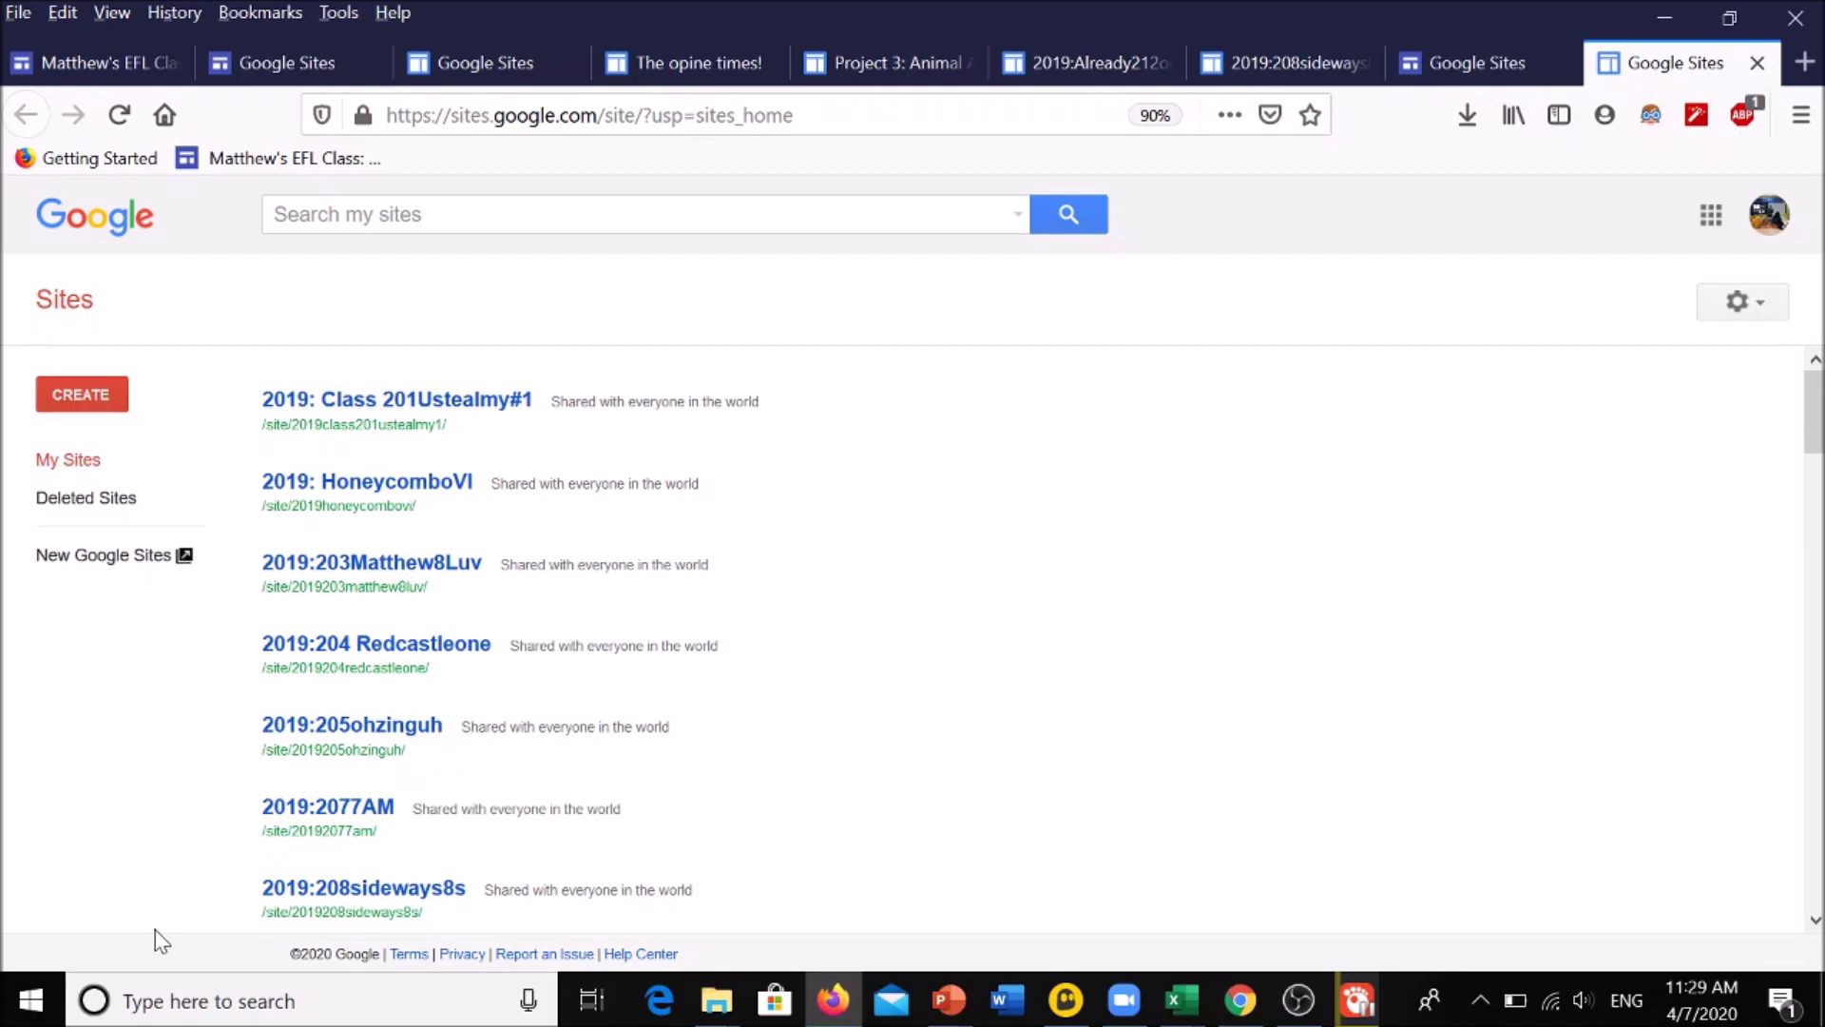
{"action": "scroll", "coordinate": [380, 749], "scroll_direction": "down", "scroll_amount": 15}
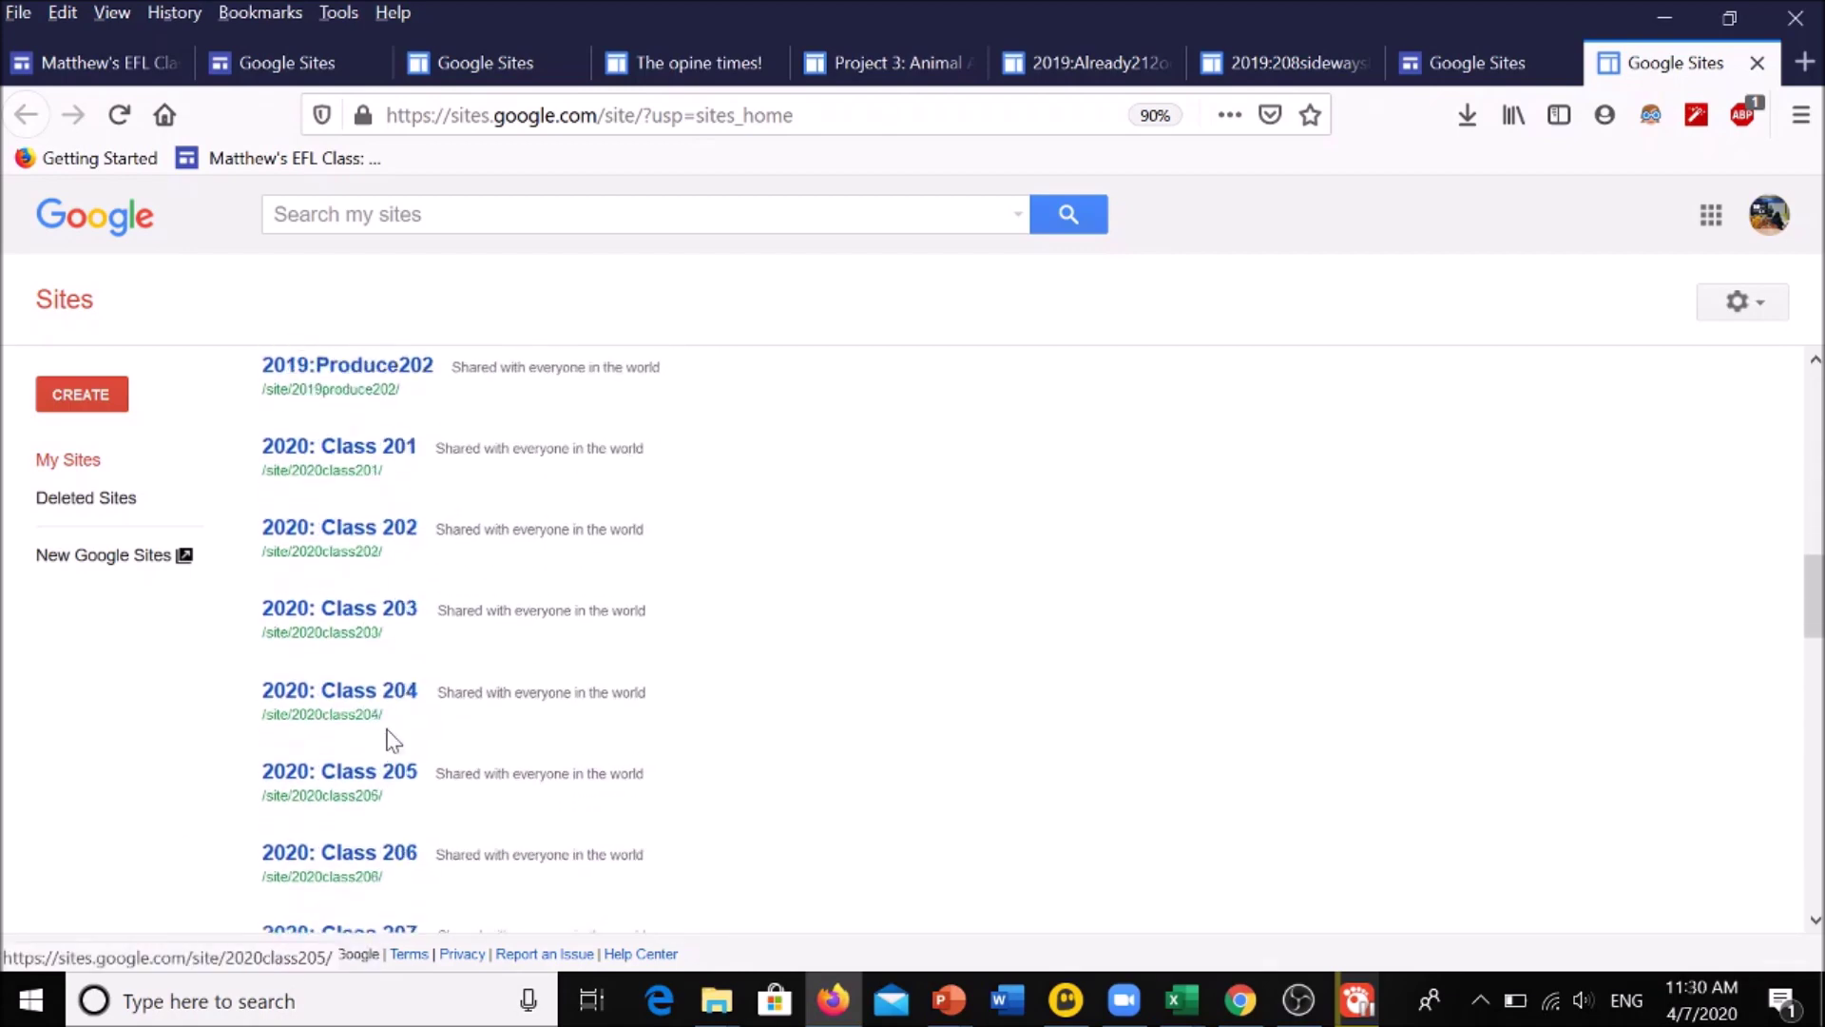
{"action": "scroll", "coordinate": [385, 751], "scroll_direction": "up", "scroll_amount": 10}
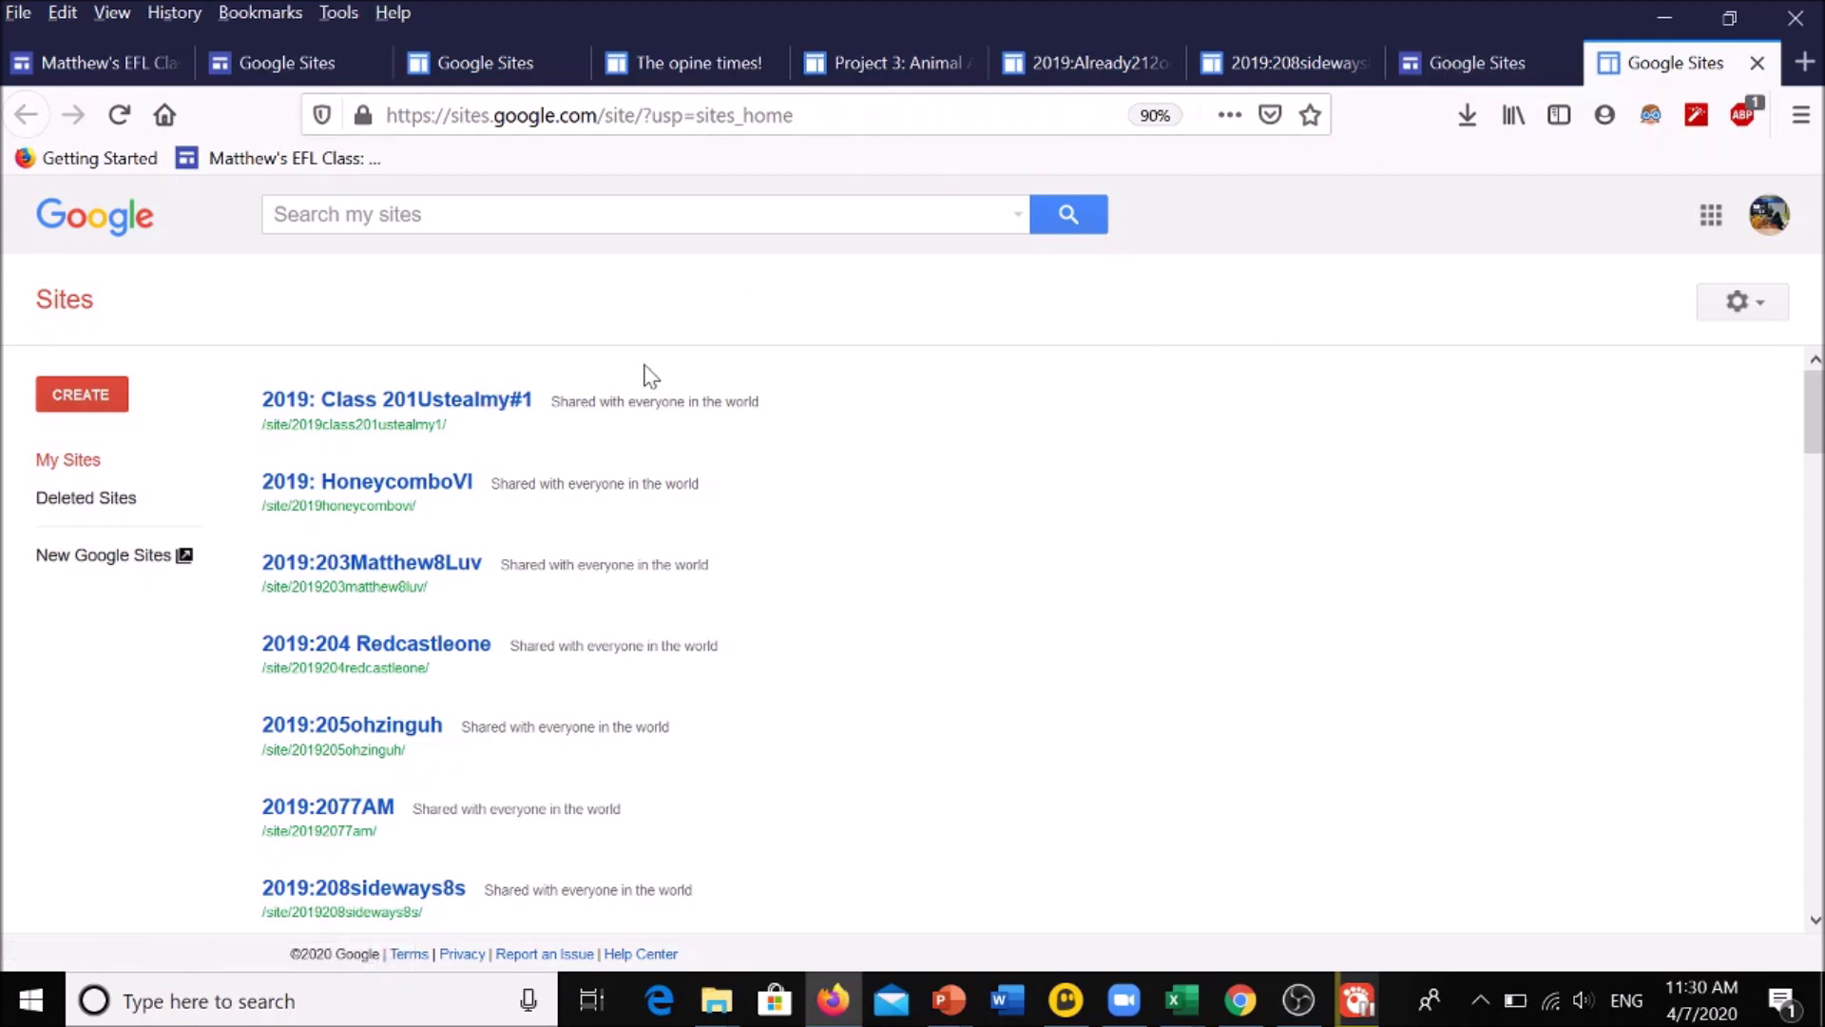
Return to the already open The opine times! site, passing over the other open class sites
{"action": "left_click", "coordinate": [1451, 76]}
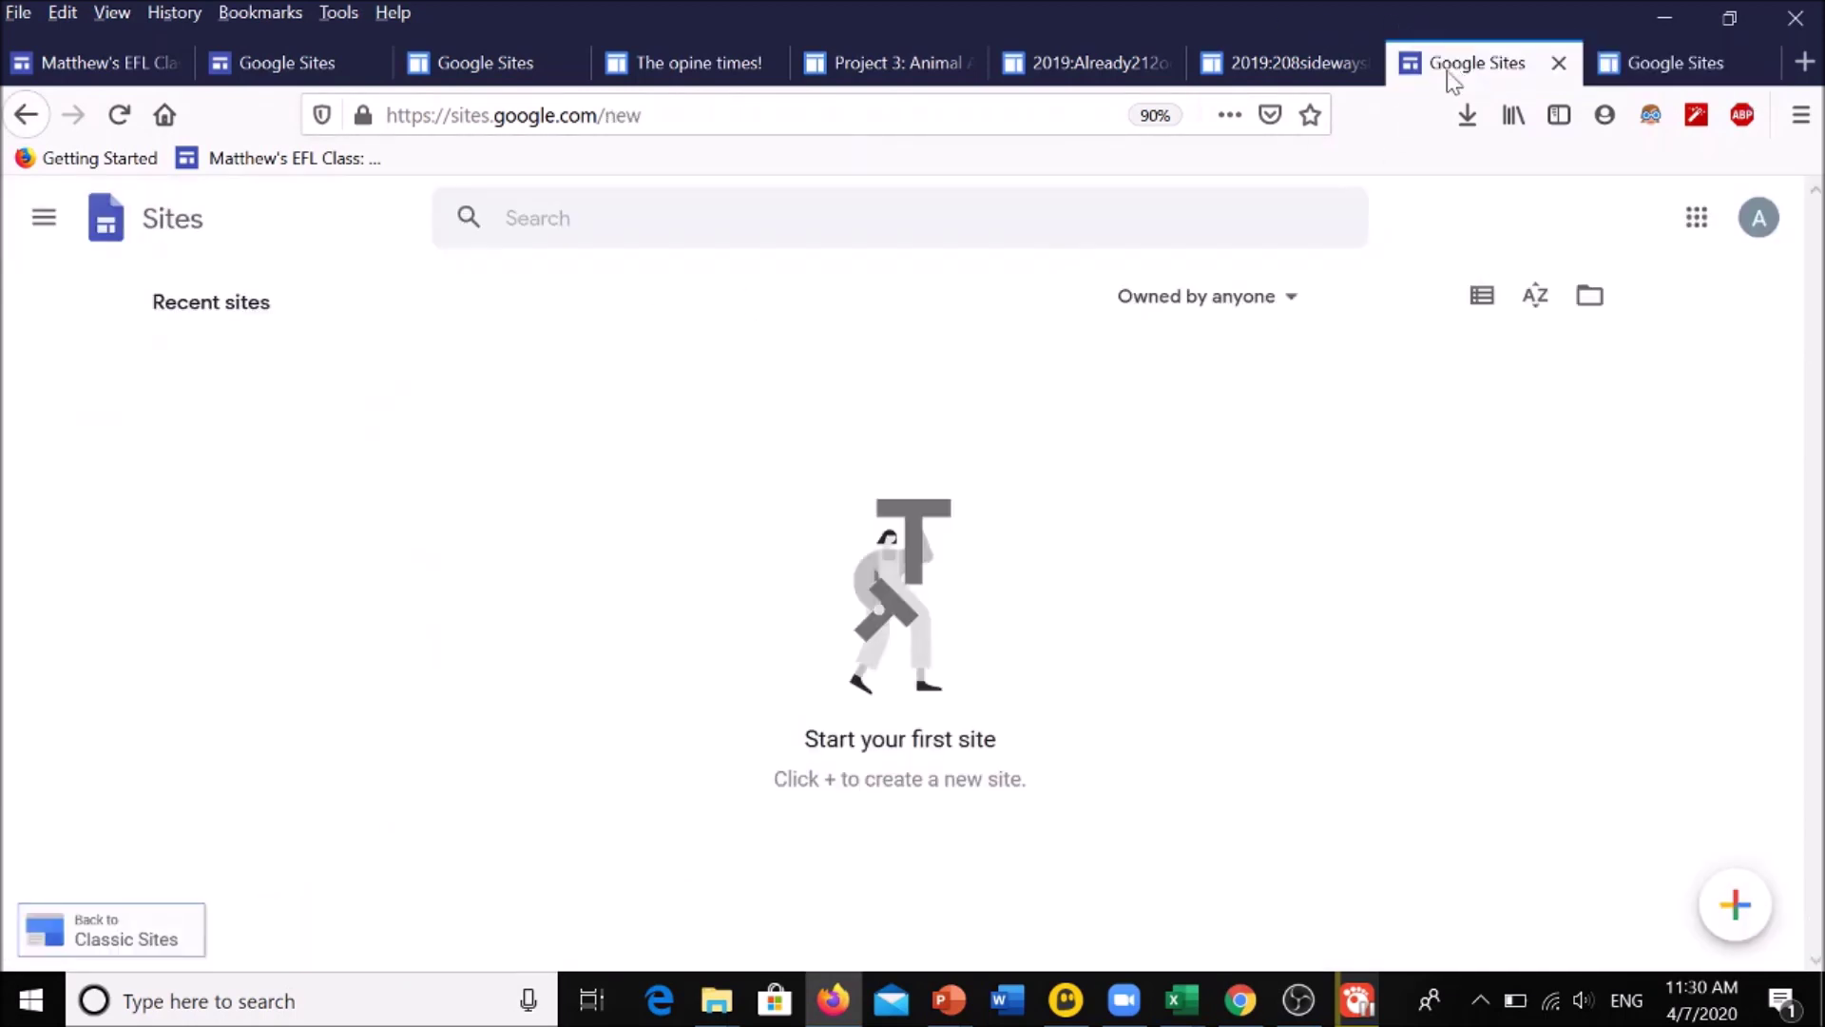
{"action": "left_click", "coordinate": [1268, 59]}
{"action": "left_click", "coordinate": [1084, 67]}
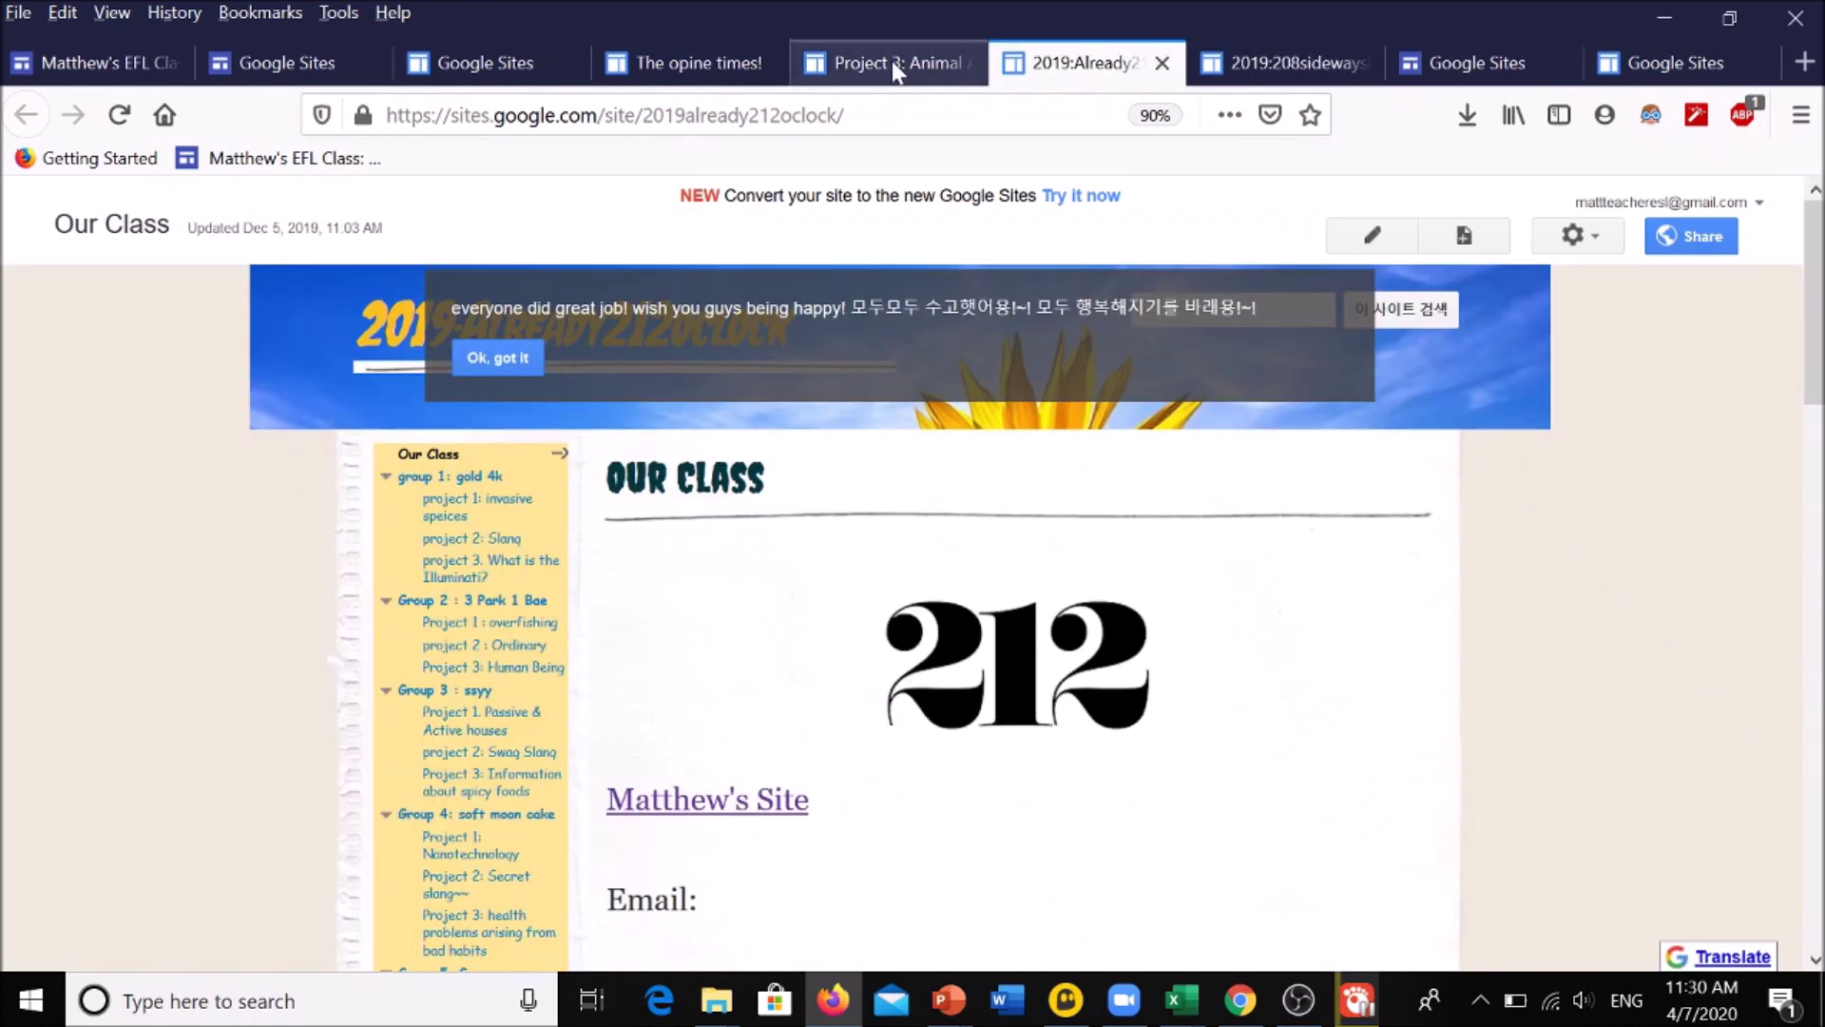
{"action": "left_click", "coordinate": [694, 63]}
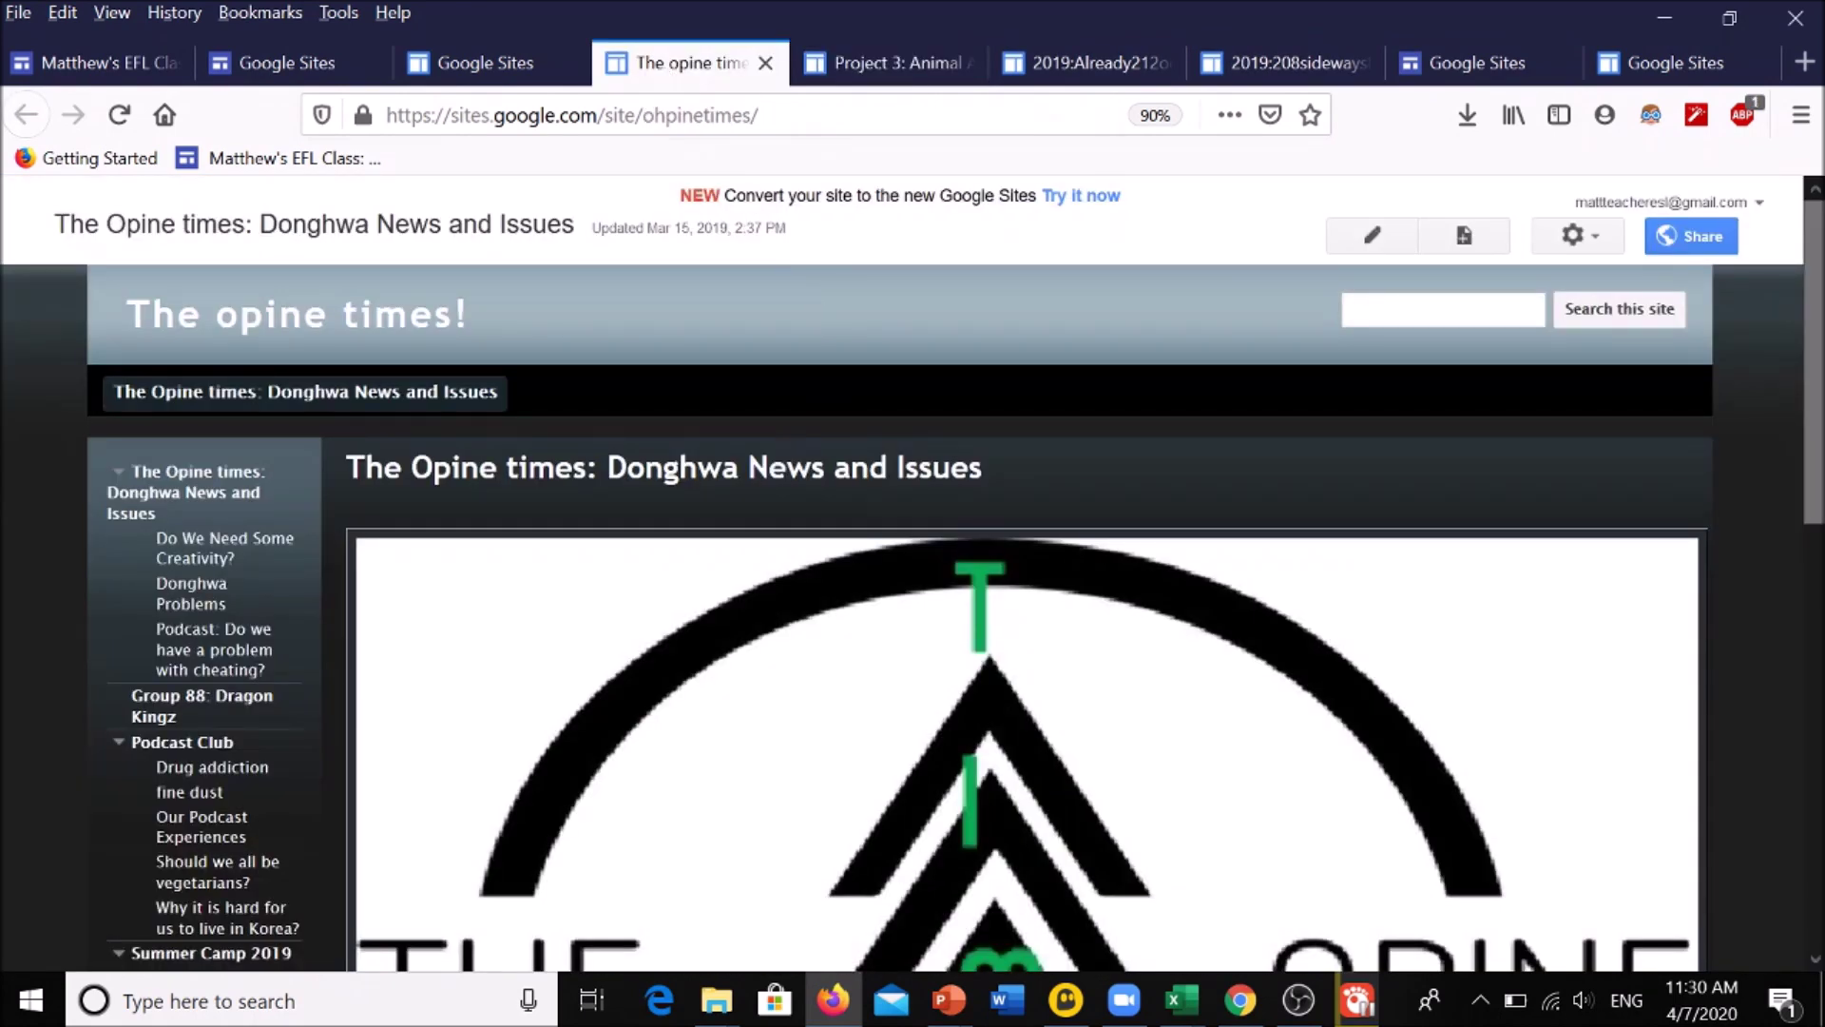
{"action": "key", "text": "alt"}
{"action": "key", "text": "alt"}
Create a top-level web page named "Group 3: Master Dragons" in The opine times! site and save it without content
{"action": "left_click", "coordinate": [1472, 245]}
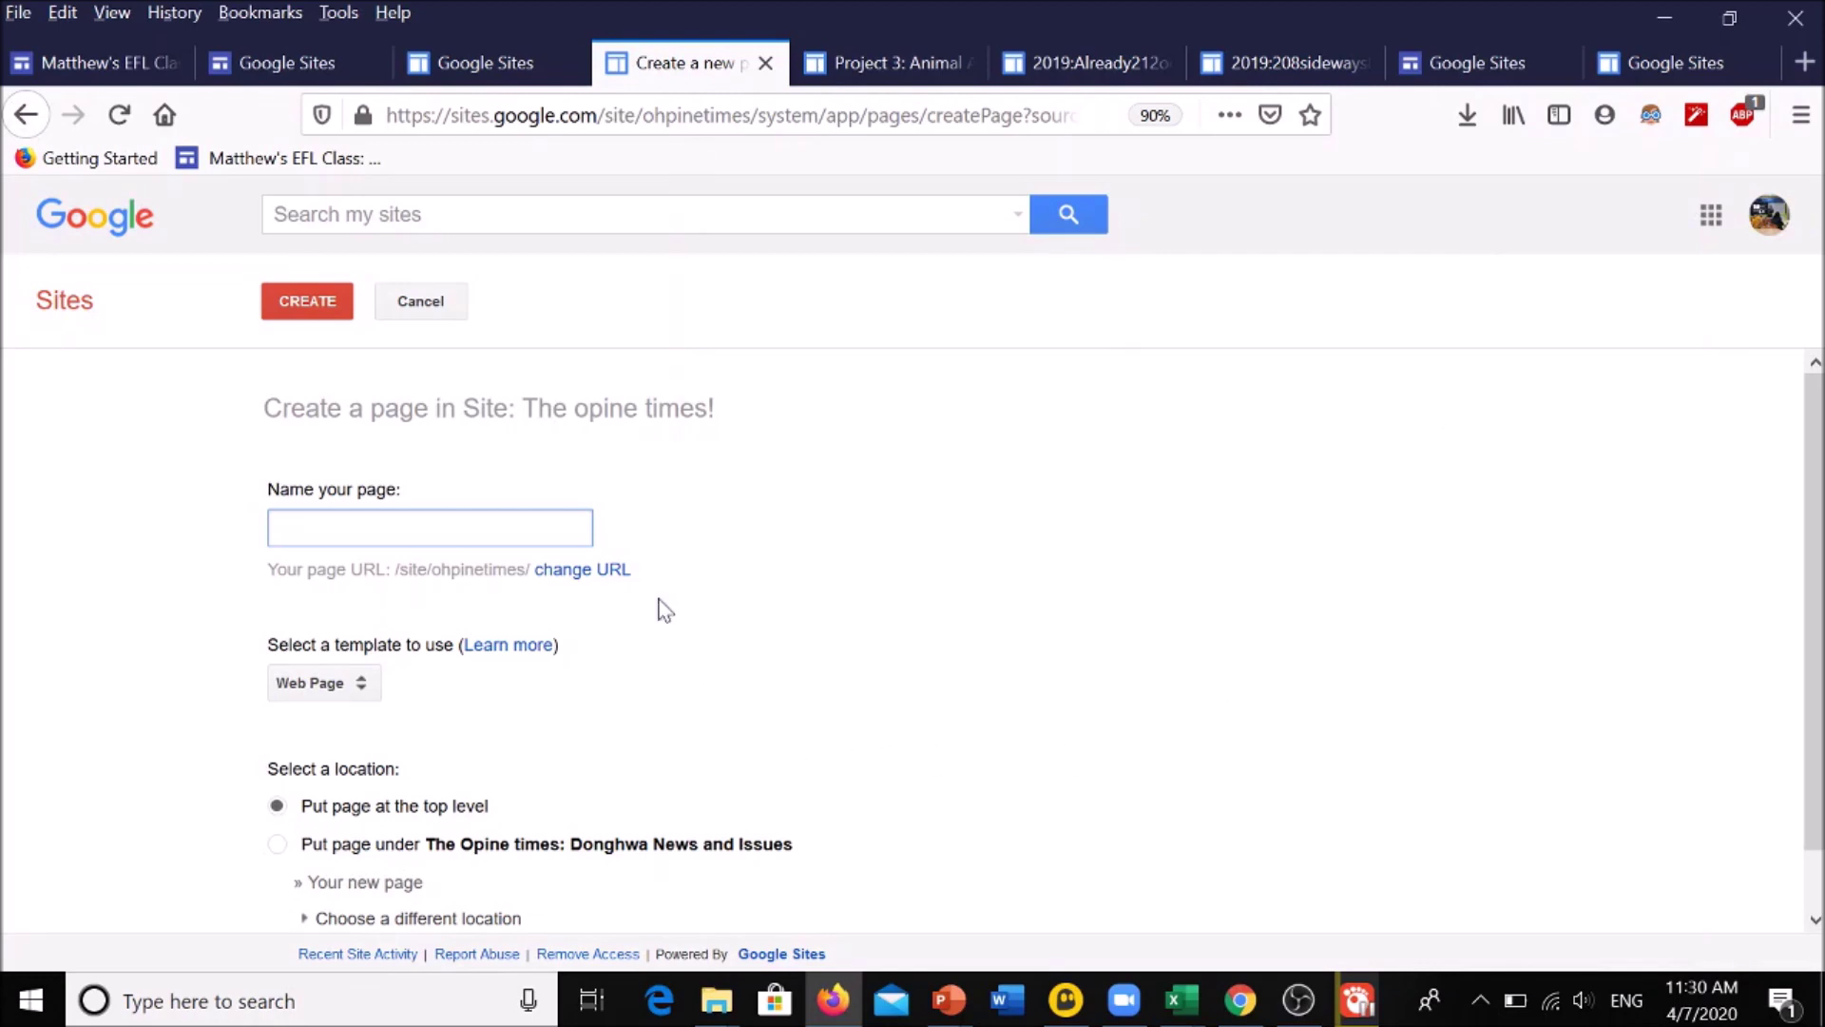
{"action": "type", "text": "Group "}
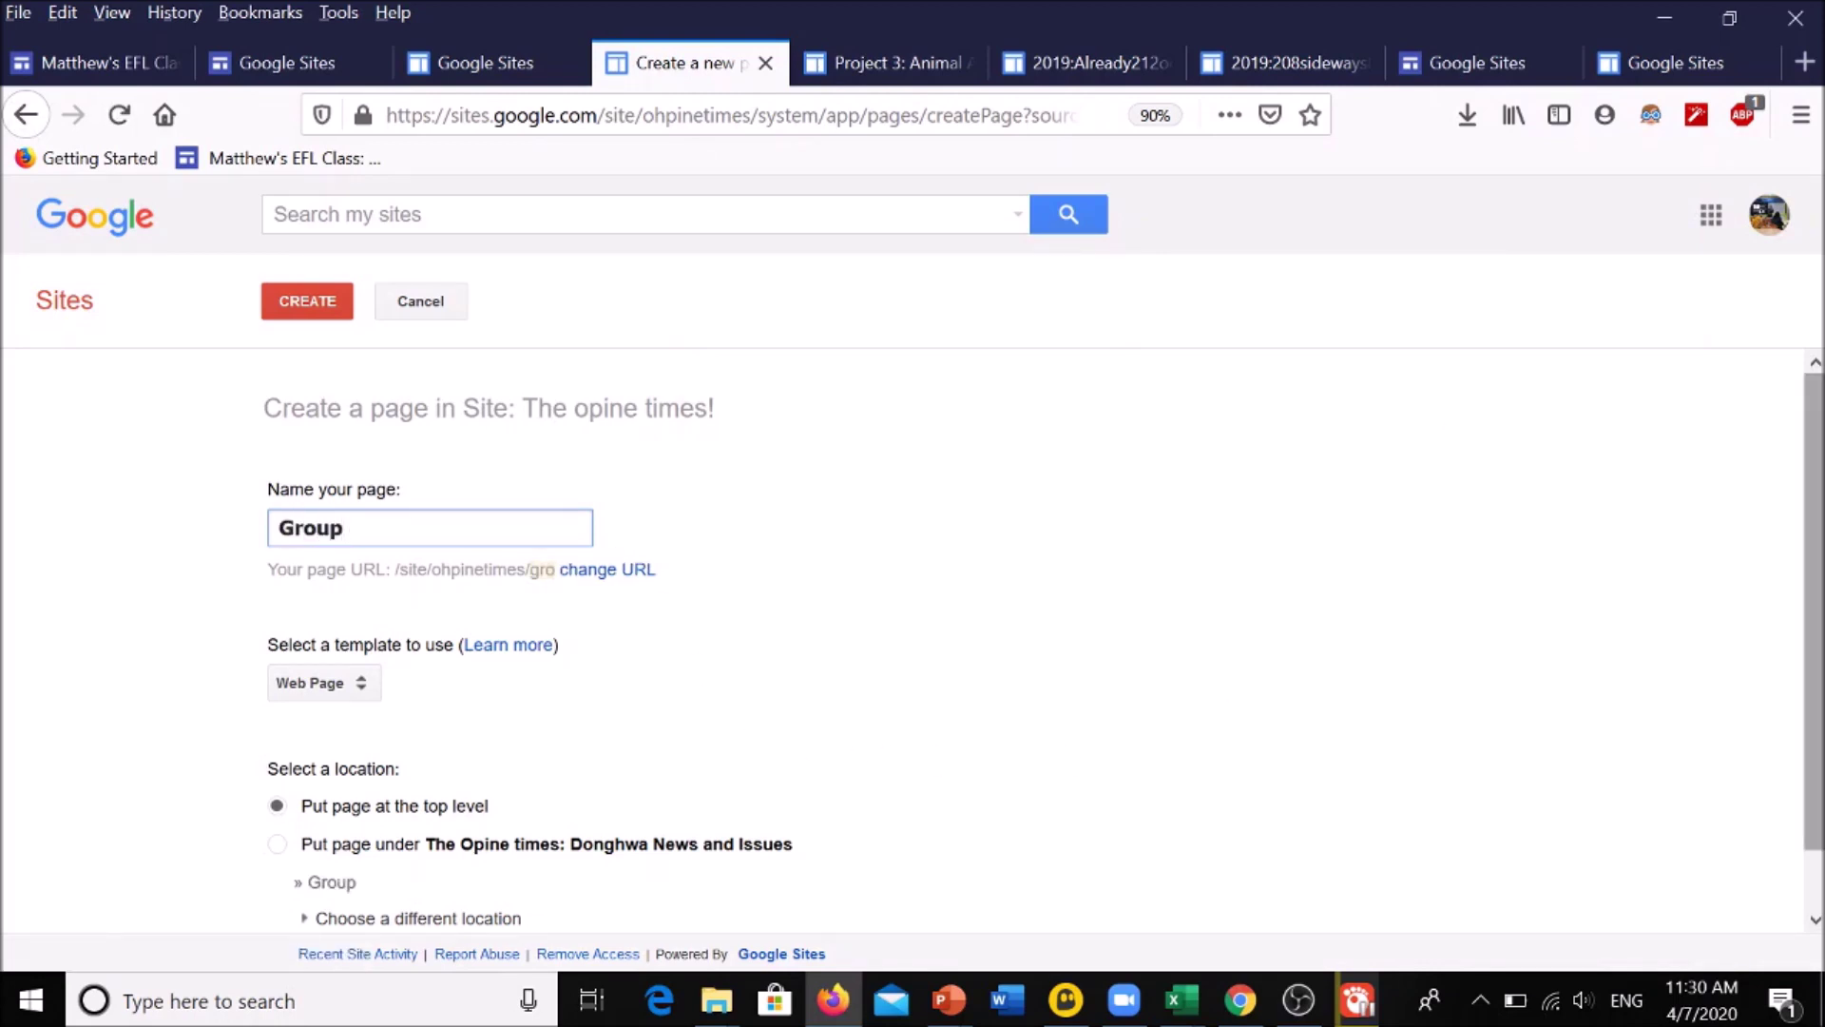
{"action": "type", "text": "3:"}
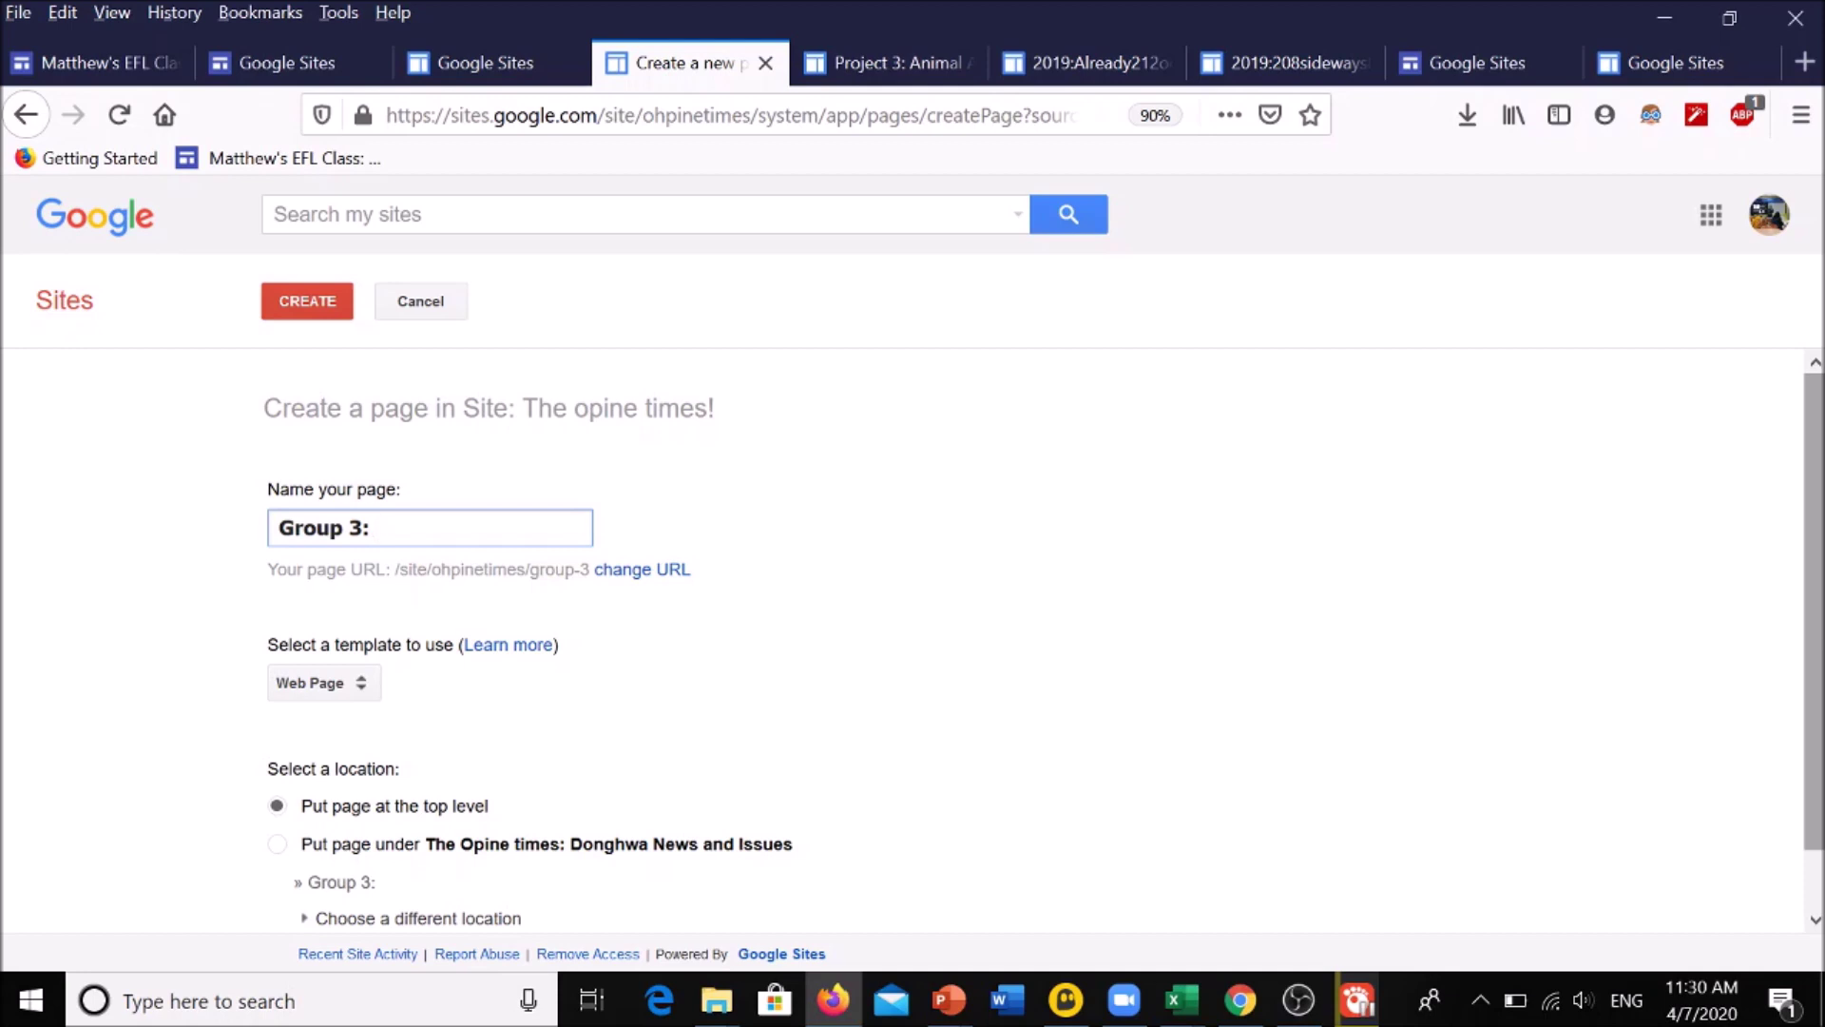
{"action": "type", "text": "Master Dragons"}
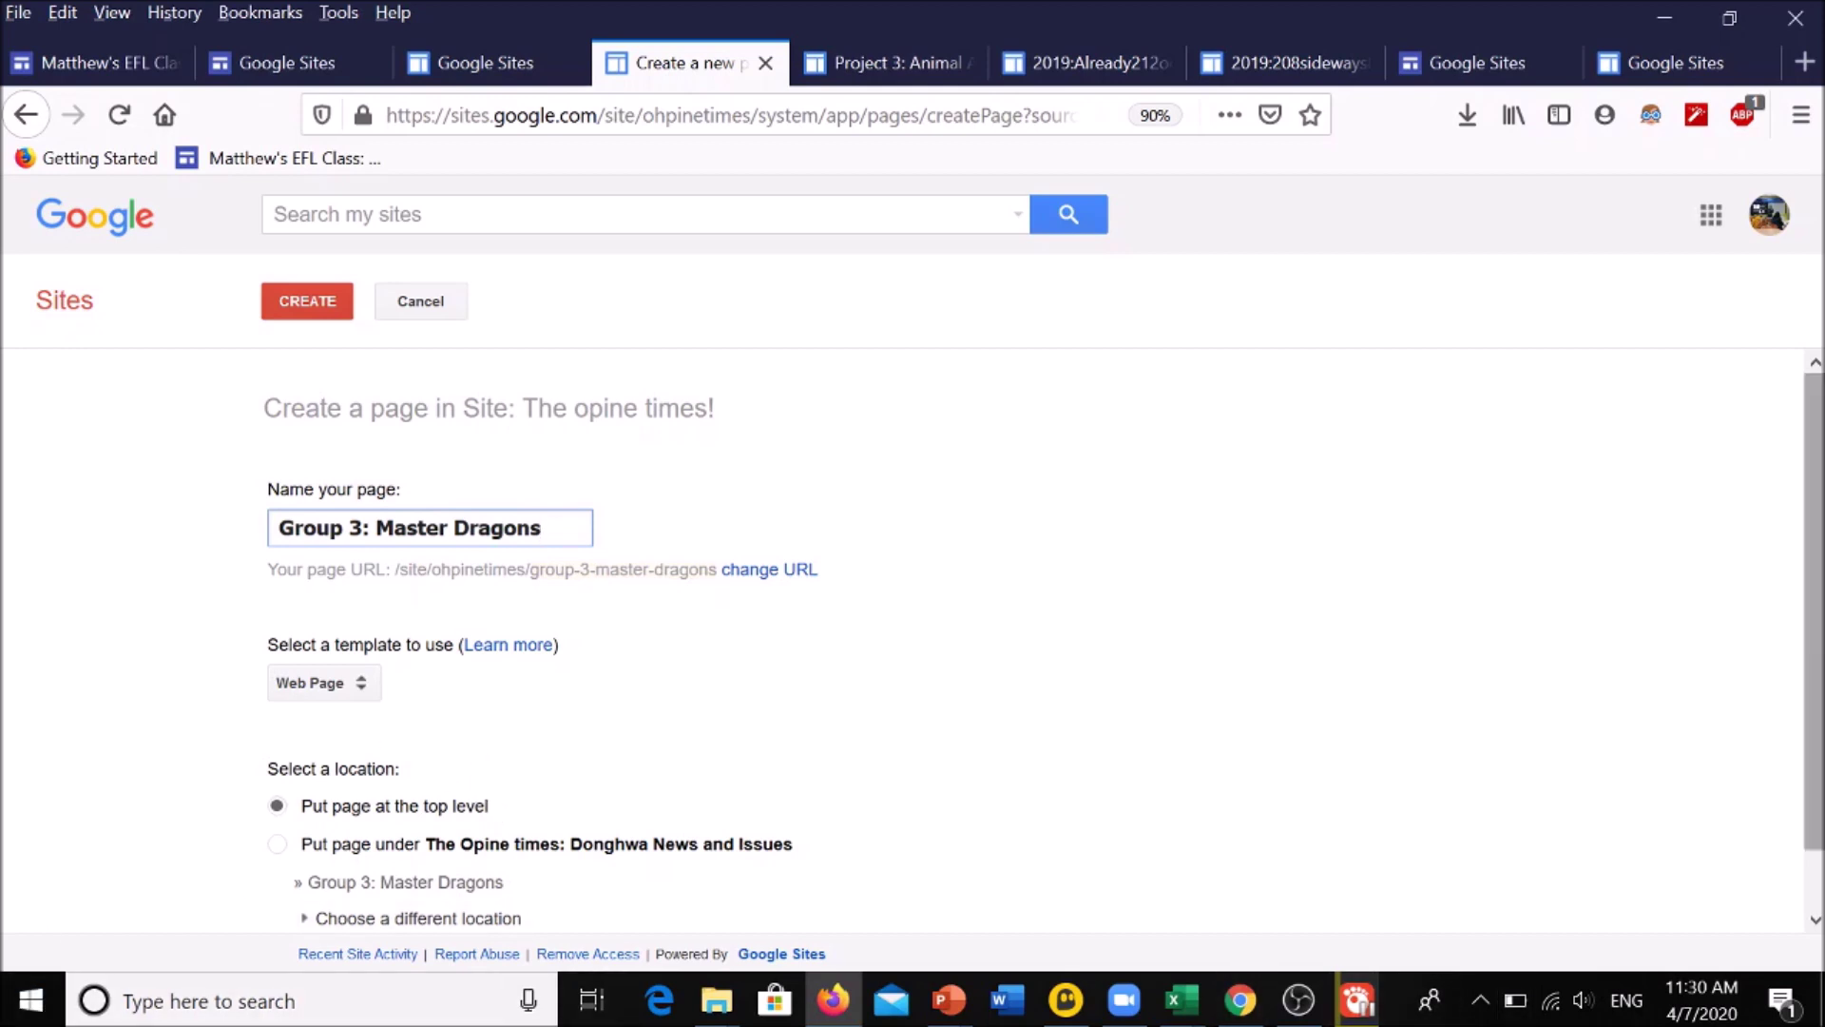
{"action": "scroll", "coordinate": [1044, 637], "scroll_direction": "down", "scroll_amount": 1}
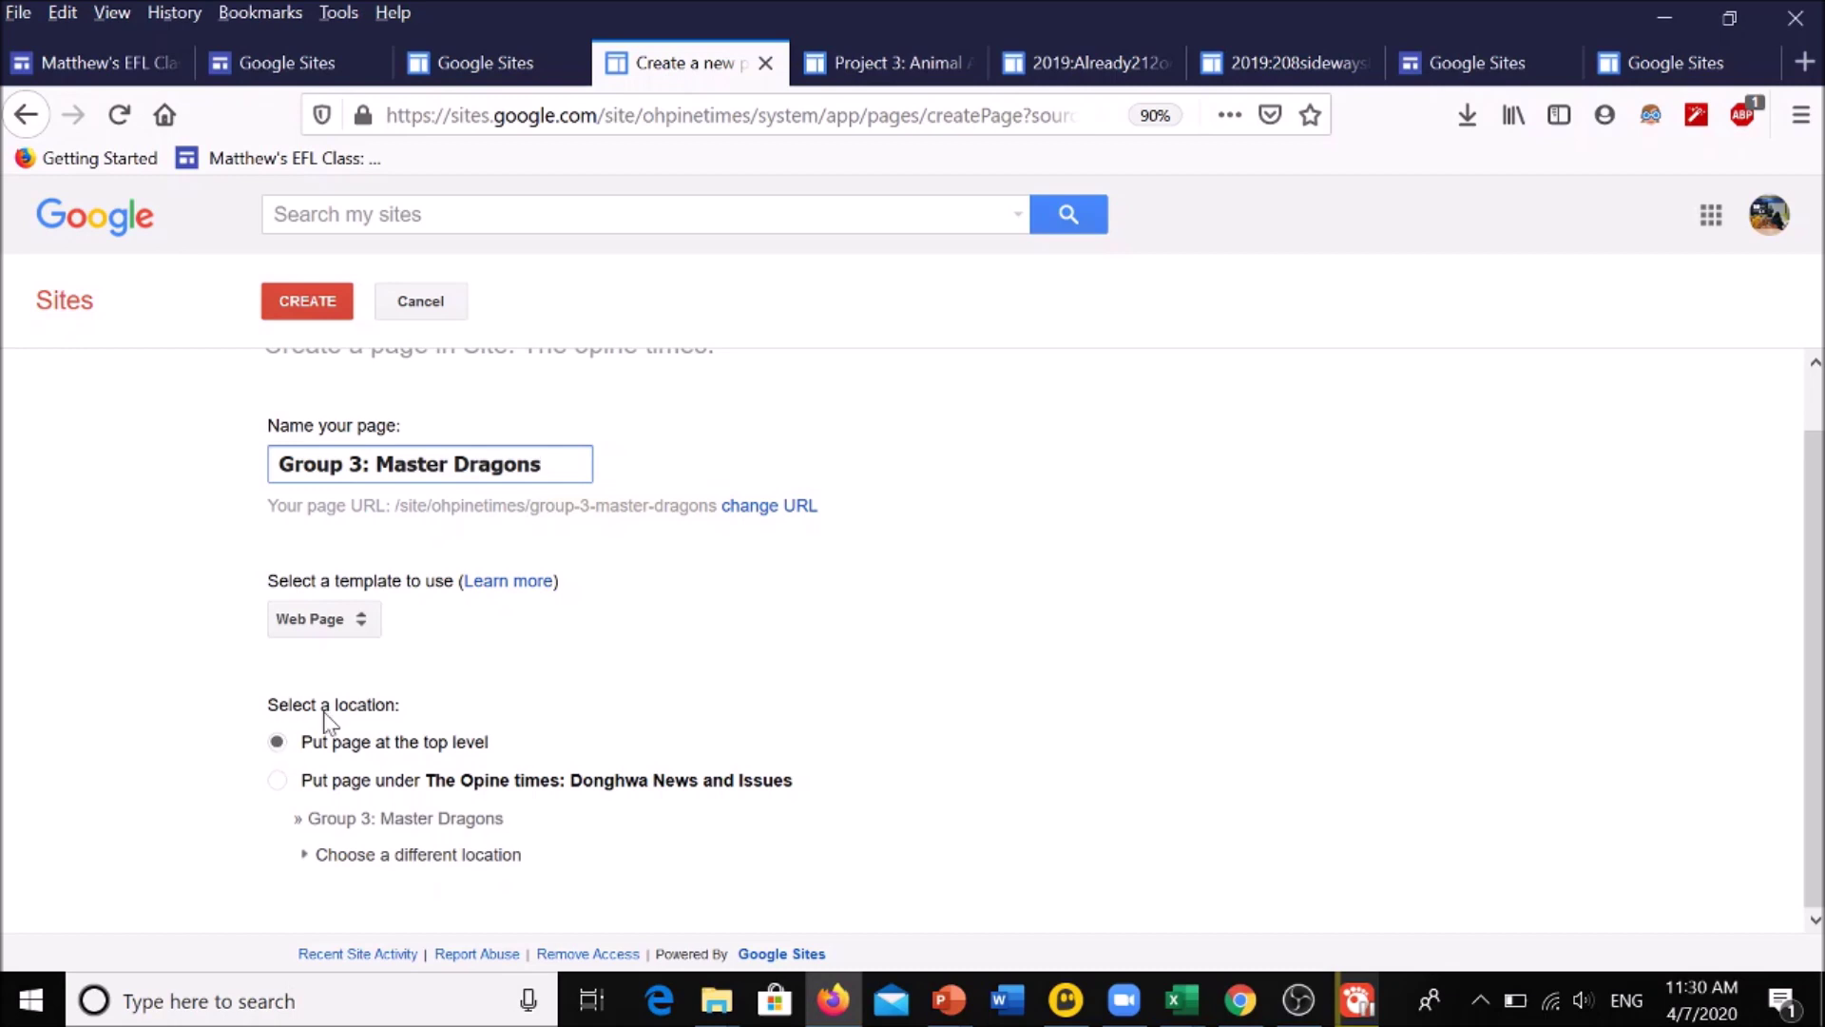
{"action": "left_click", "coordinate": [321, 317]}
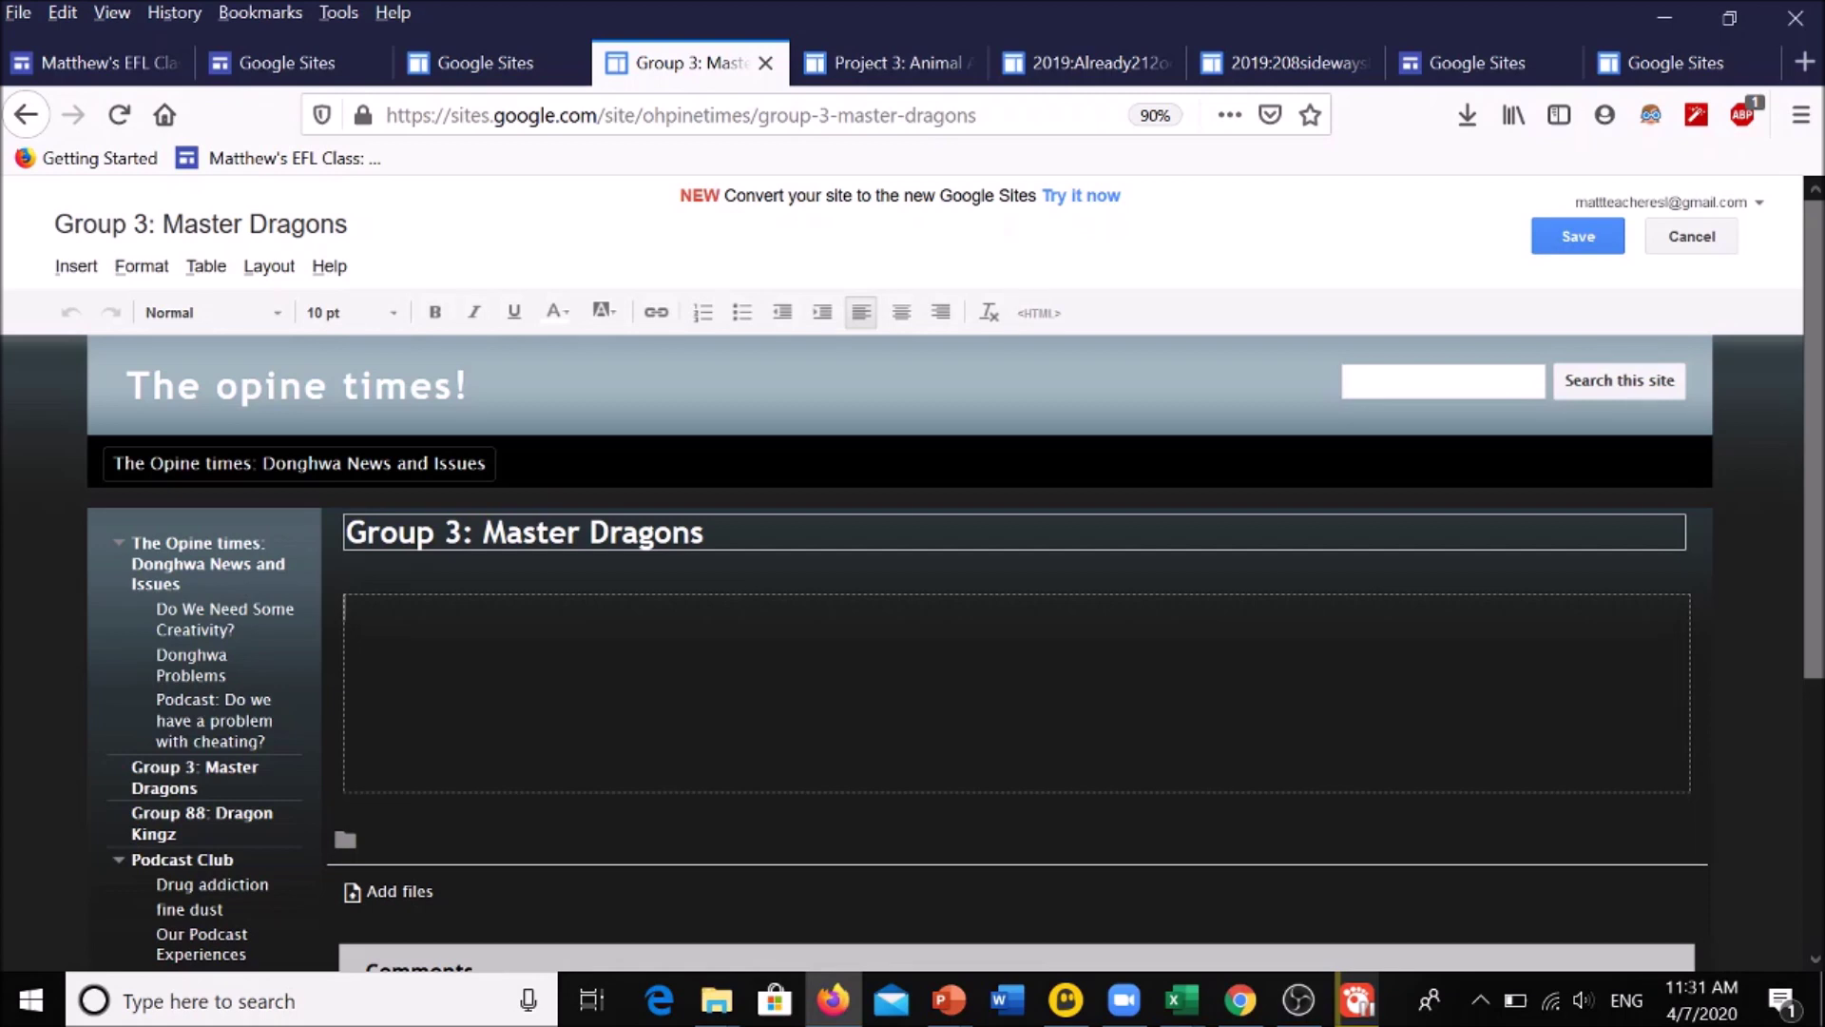
{"action": "left_click", "coordinate": [1595, 240]}
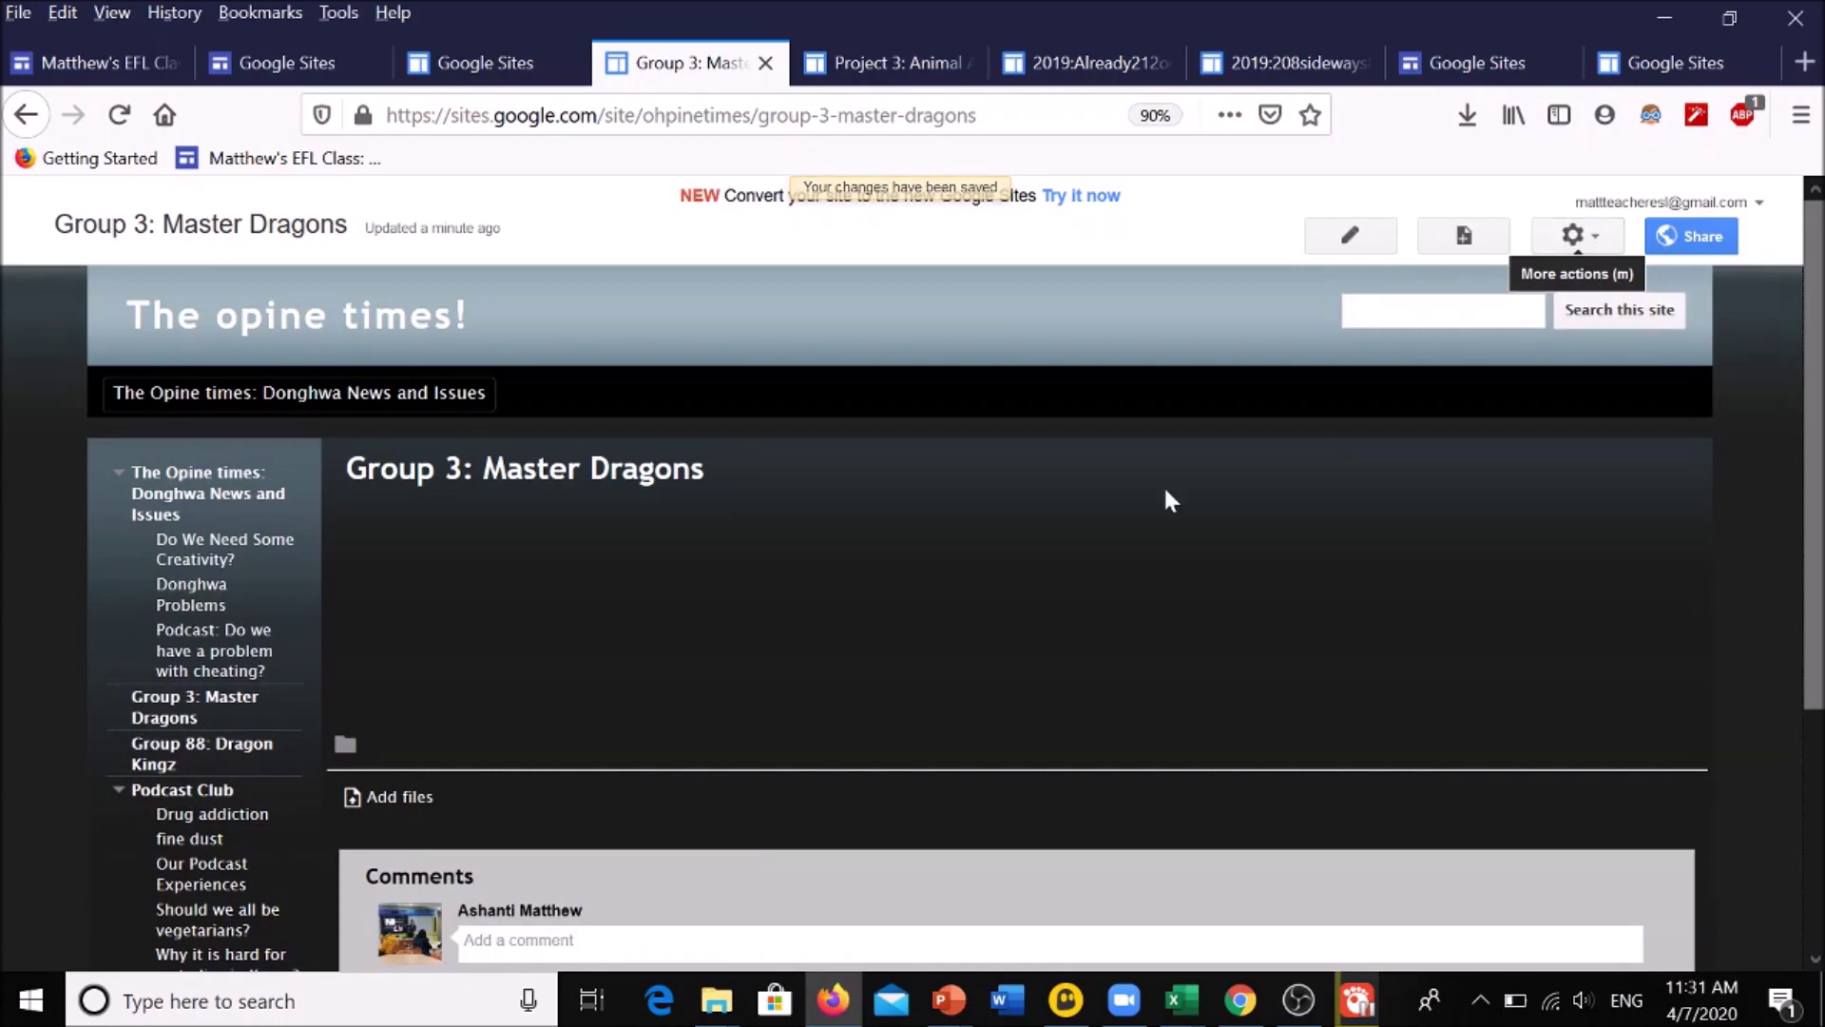
{"action": "scroll", "coordinate": [673, 625], "scroll_direction": "down", "scroll_amount": 3}
{"action": "scroll", "coordinate": [687, 618], "scroll_direction": "up", "scroll_amount": 3}
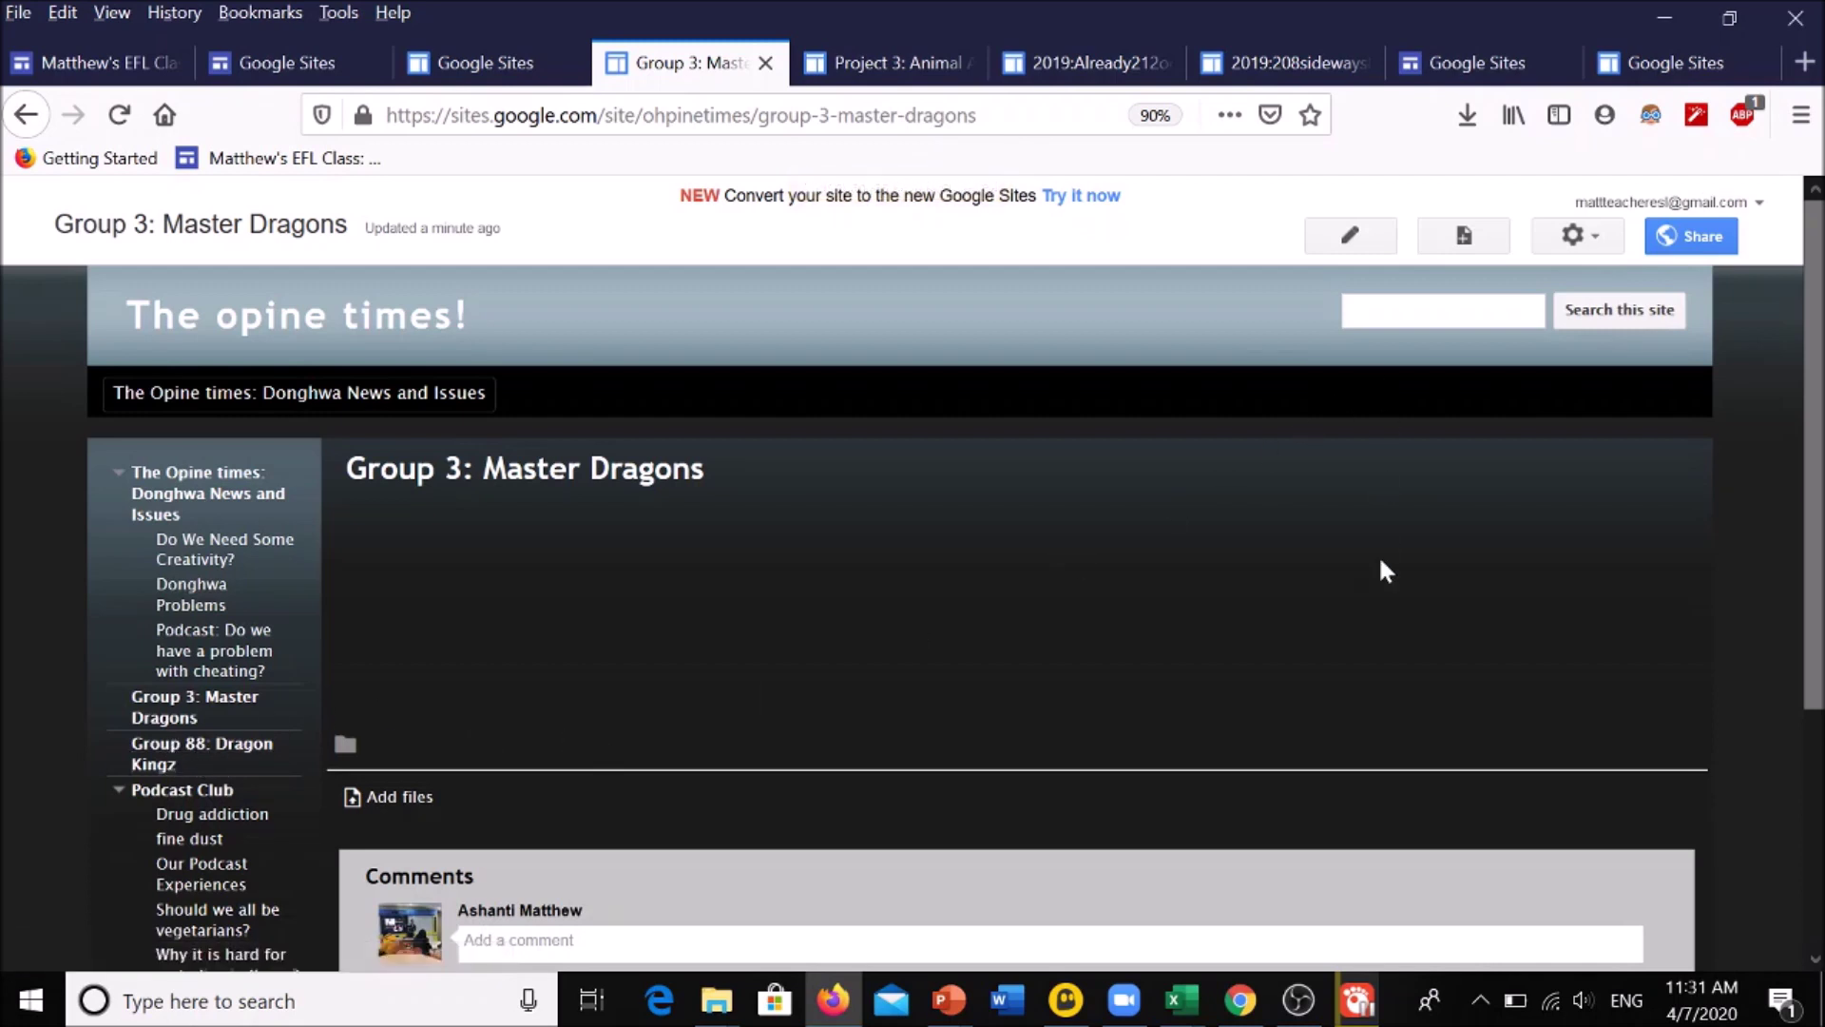
Close the Group 3: Master Dragons page, return to the EFL Class site, and look over its home page and page list
{"action": "left_click", "coordinate": [765, 63]}
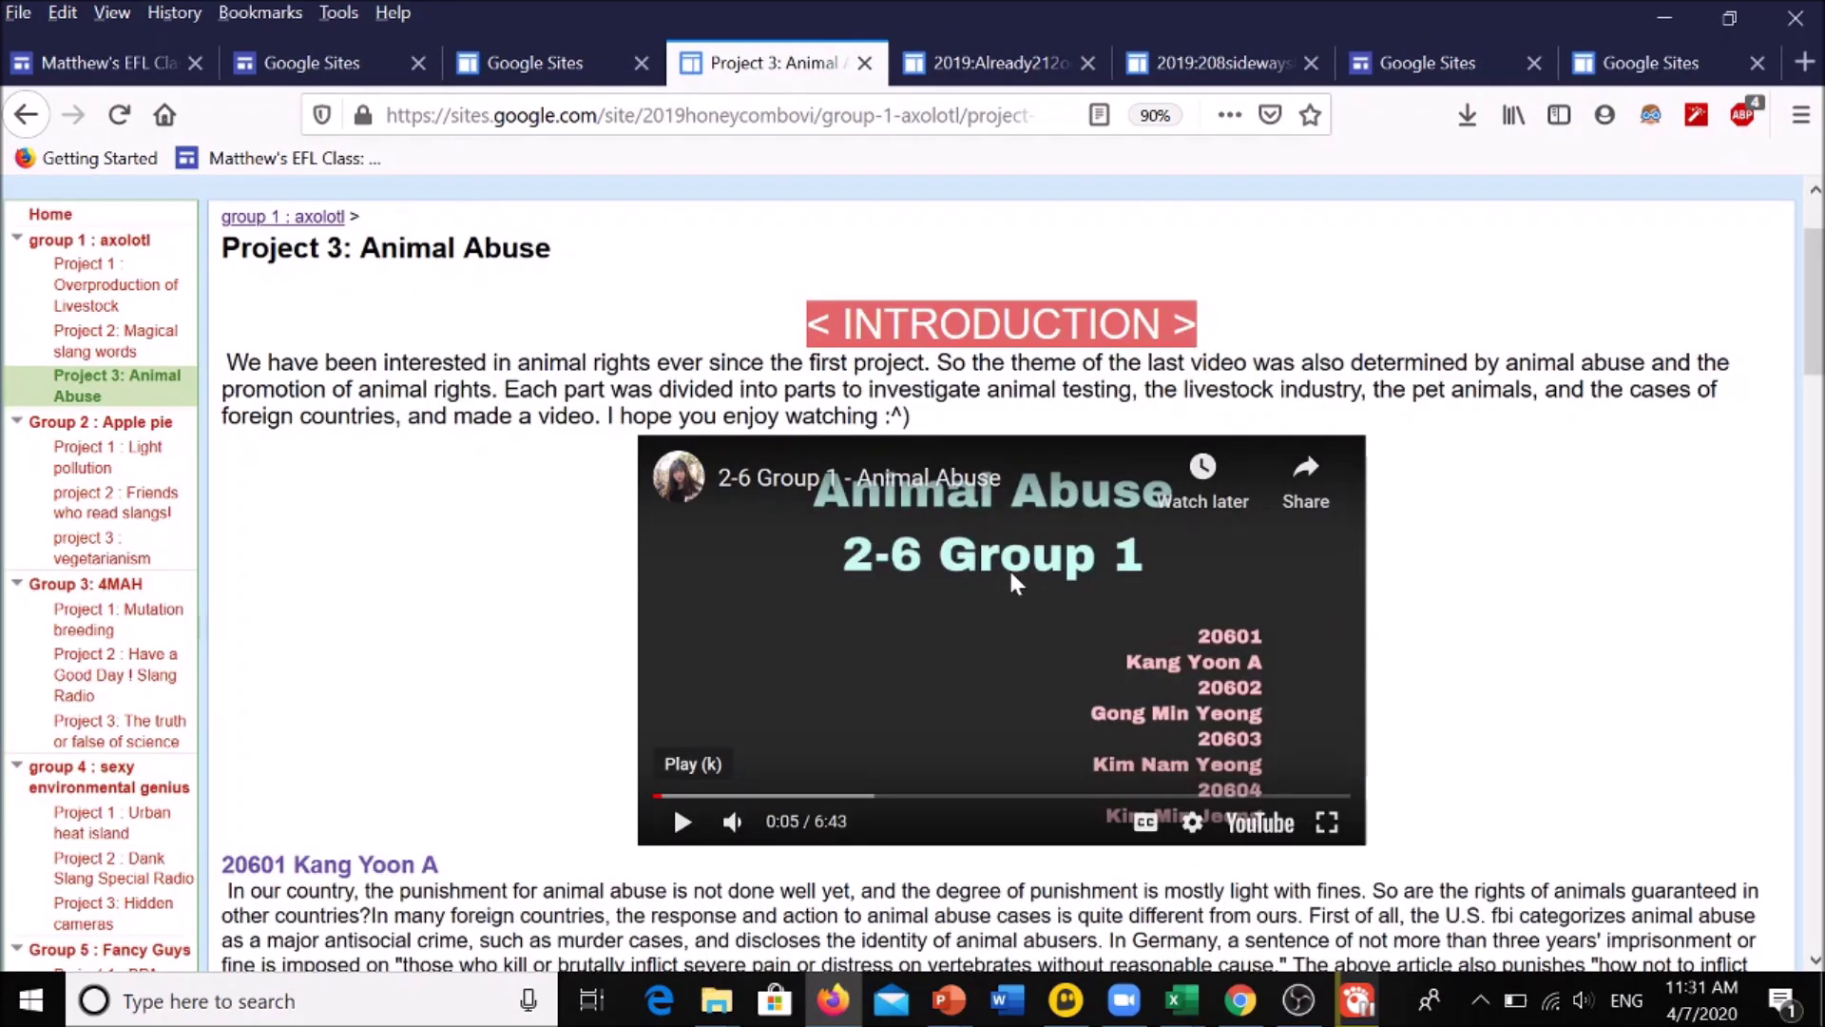
{"action": "left_click", "coordinate": [95, 62]}
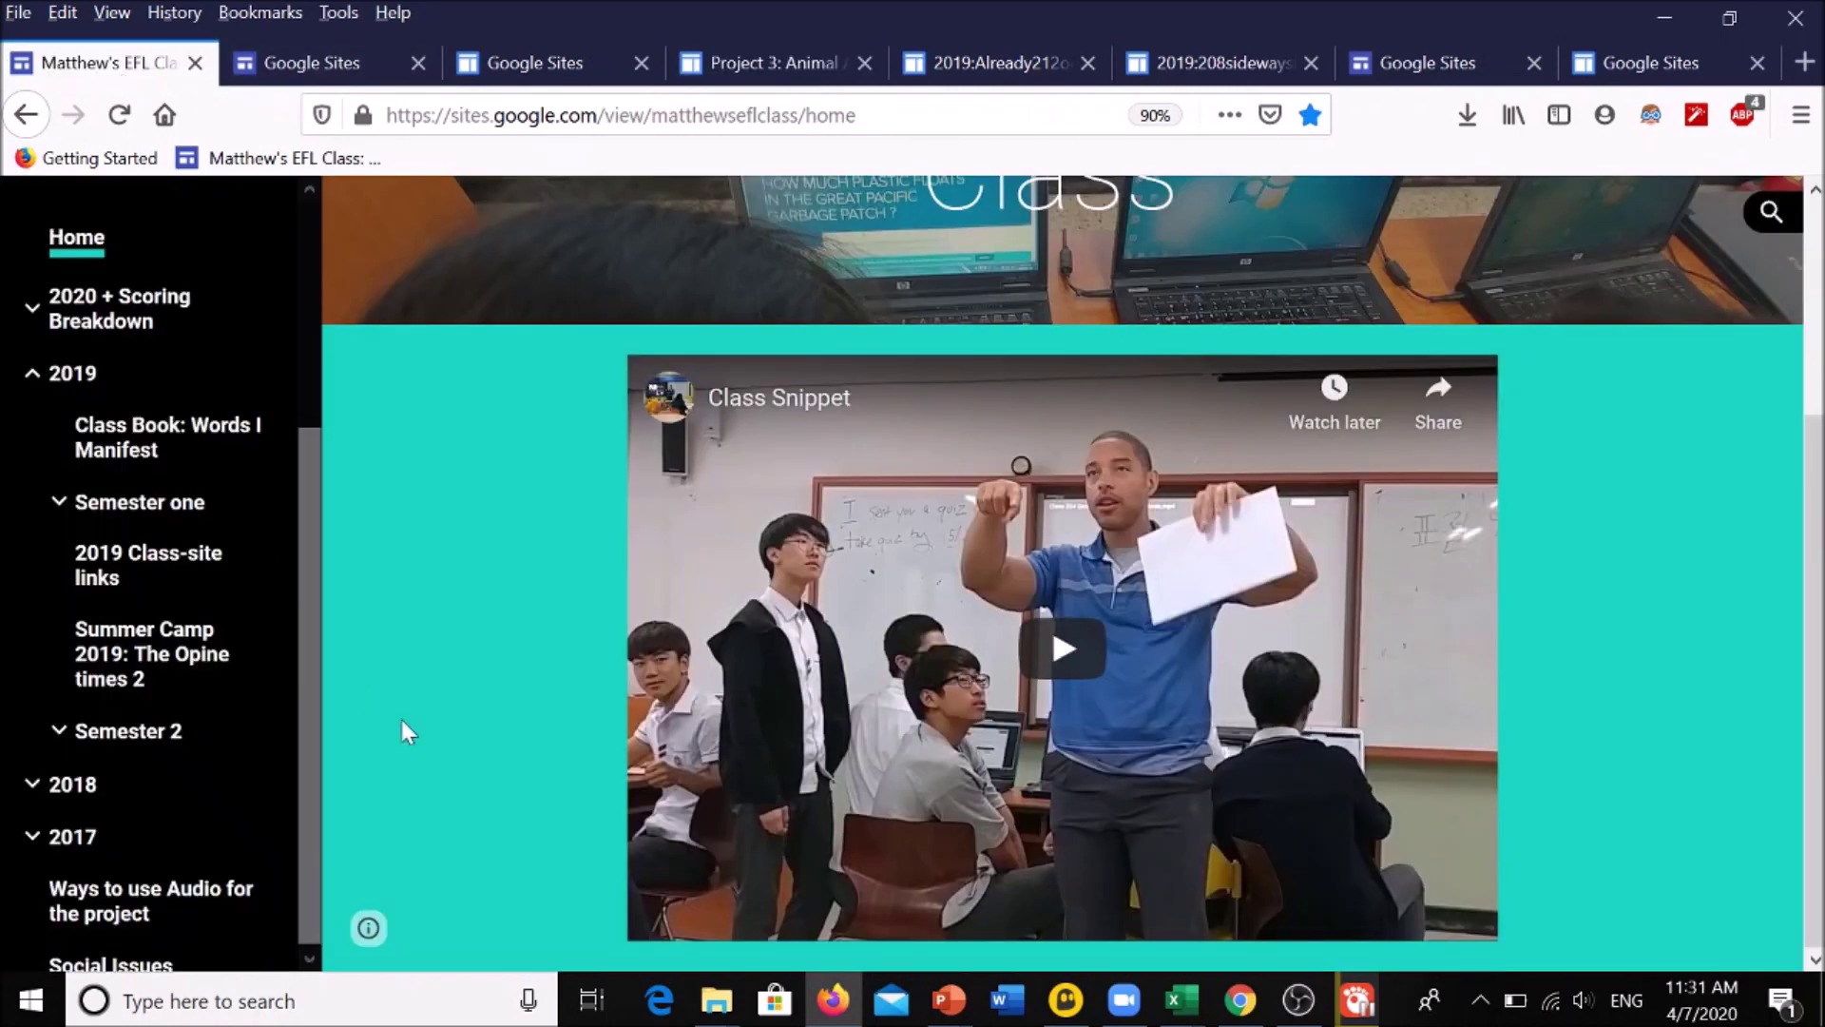
{"action": "scroll", "coordinate": [585, 658], "scroll_direction": "up", "scroll_amount": 3}
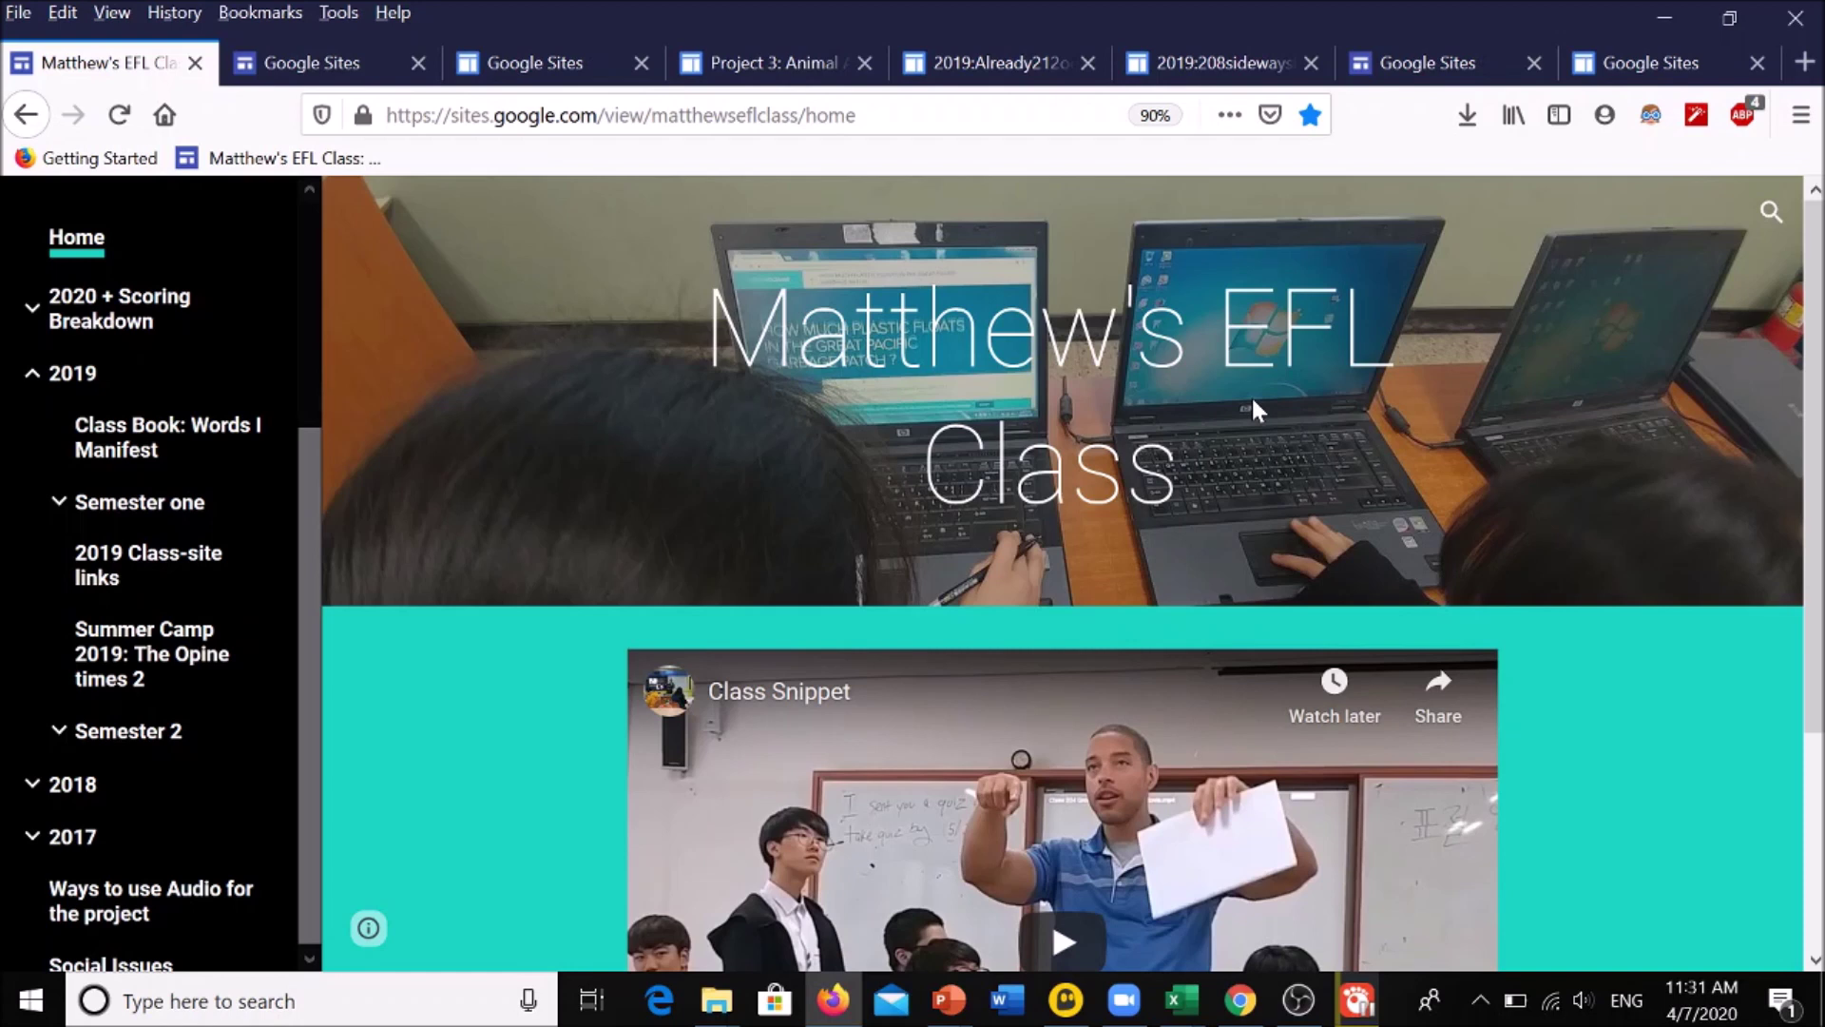
{"action": "scroll", "coordinate": [302, 652], "scroll_direction": "down", "scroll_amount": 1}
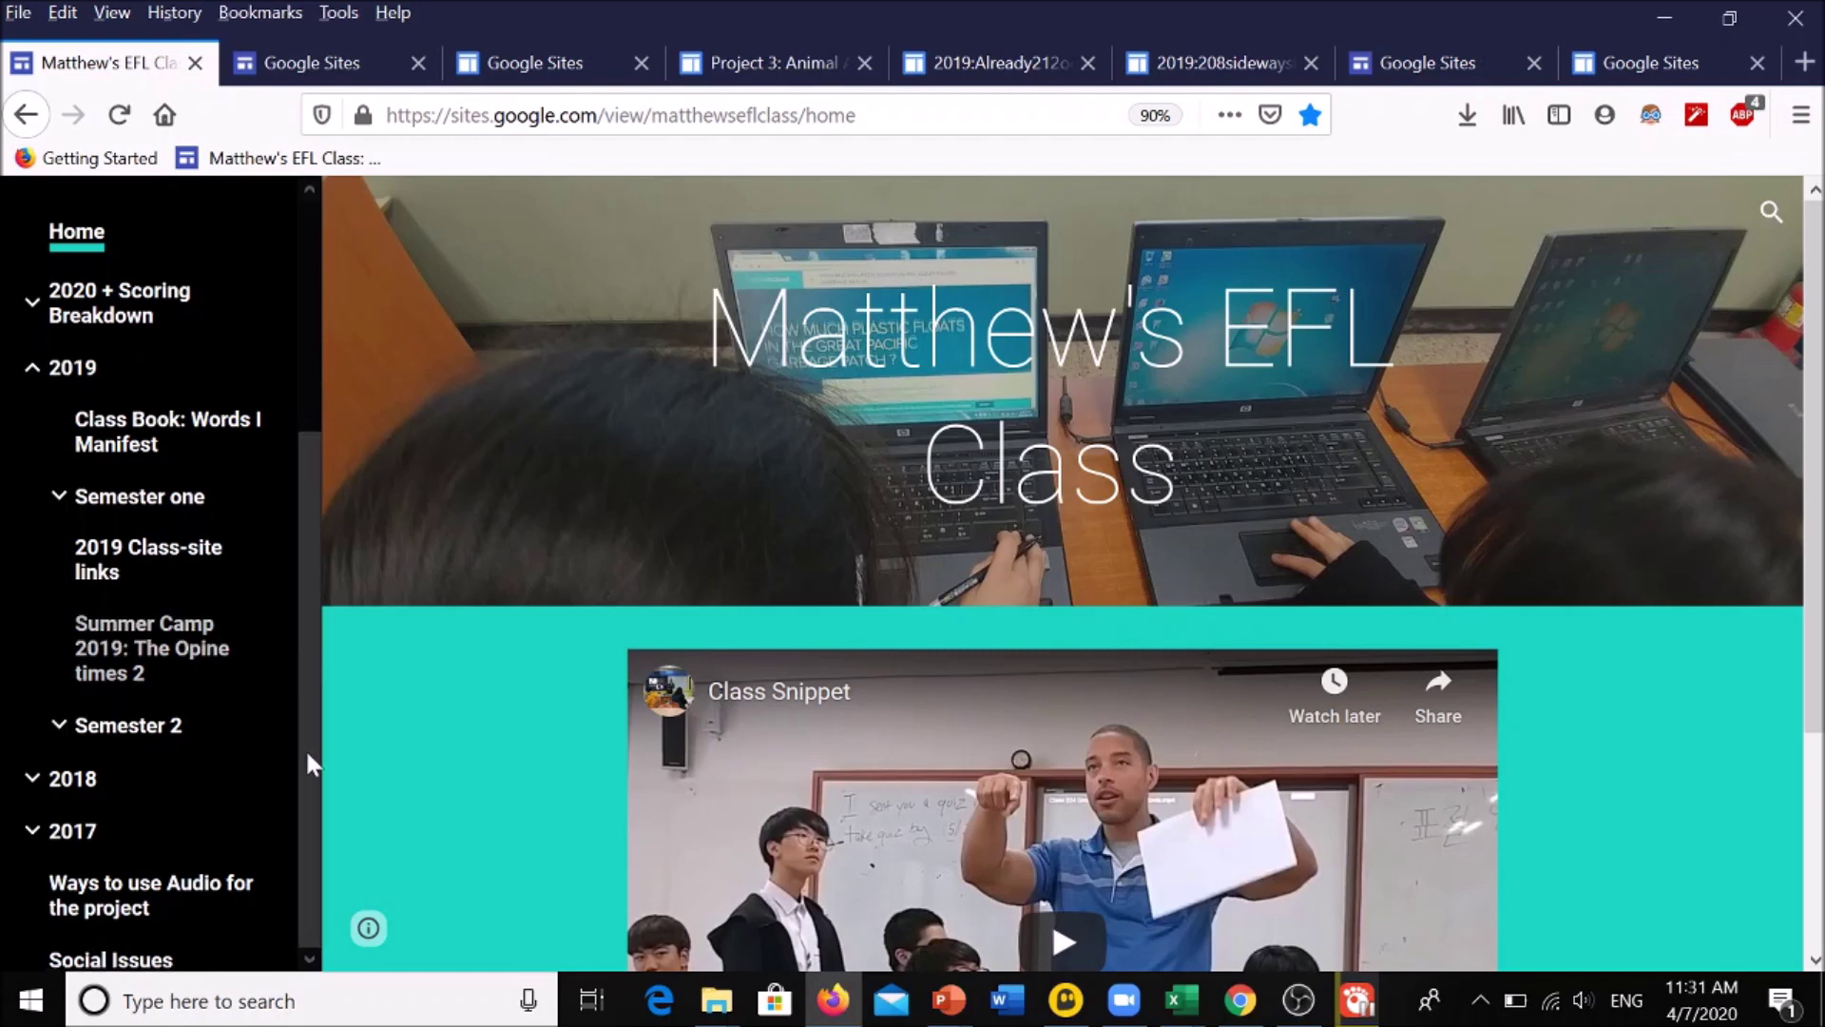
{"action": "left_click_drag", "start_coordinate": [306, 778], "coordinate": [311, 426]}
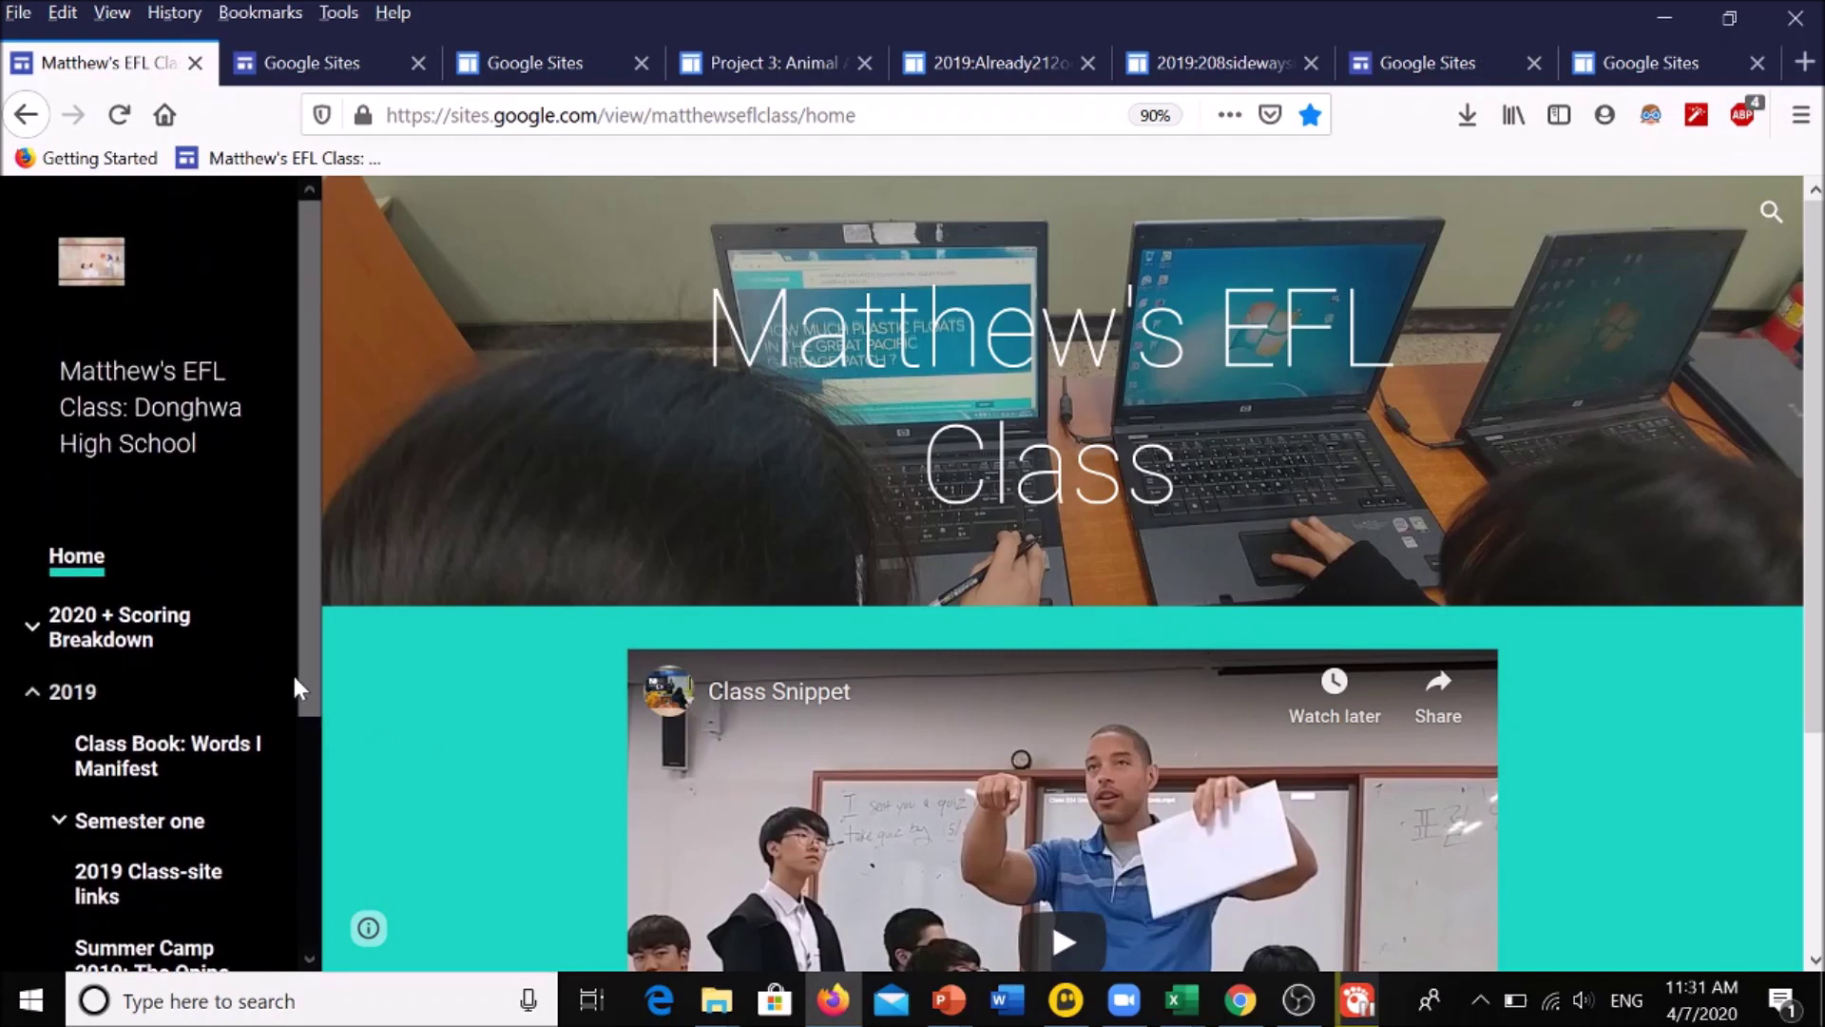
{"action": "left_click_drag", "start_coordinate": [308, 666], "coordinate": [305, 733]}
{"action": "scroll", "coordinate": [82, 758], "scroll_direction": "down", "scroll_amount": 5}
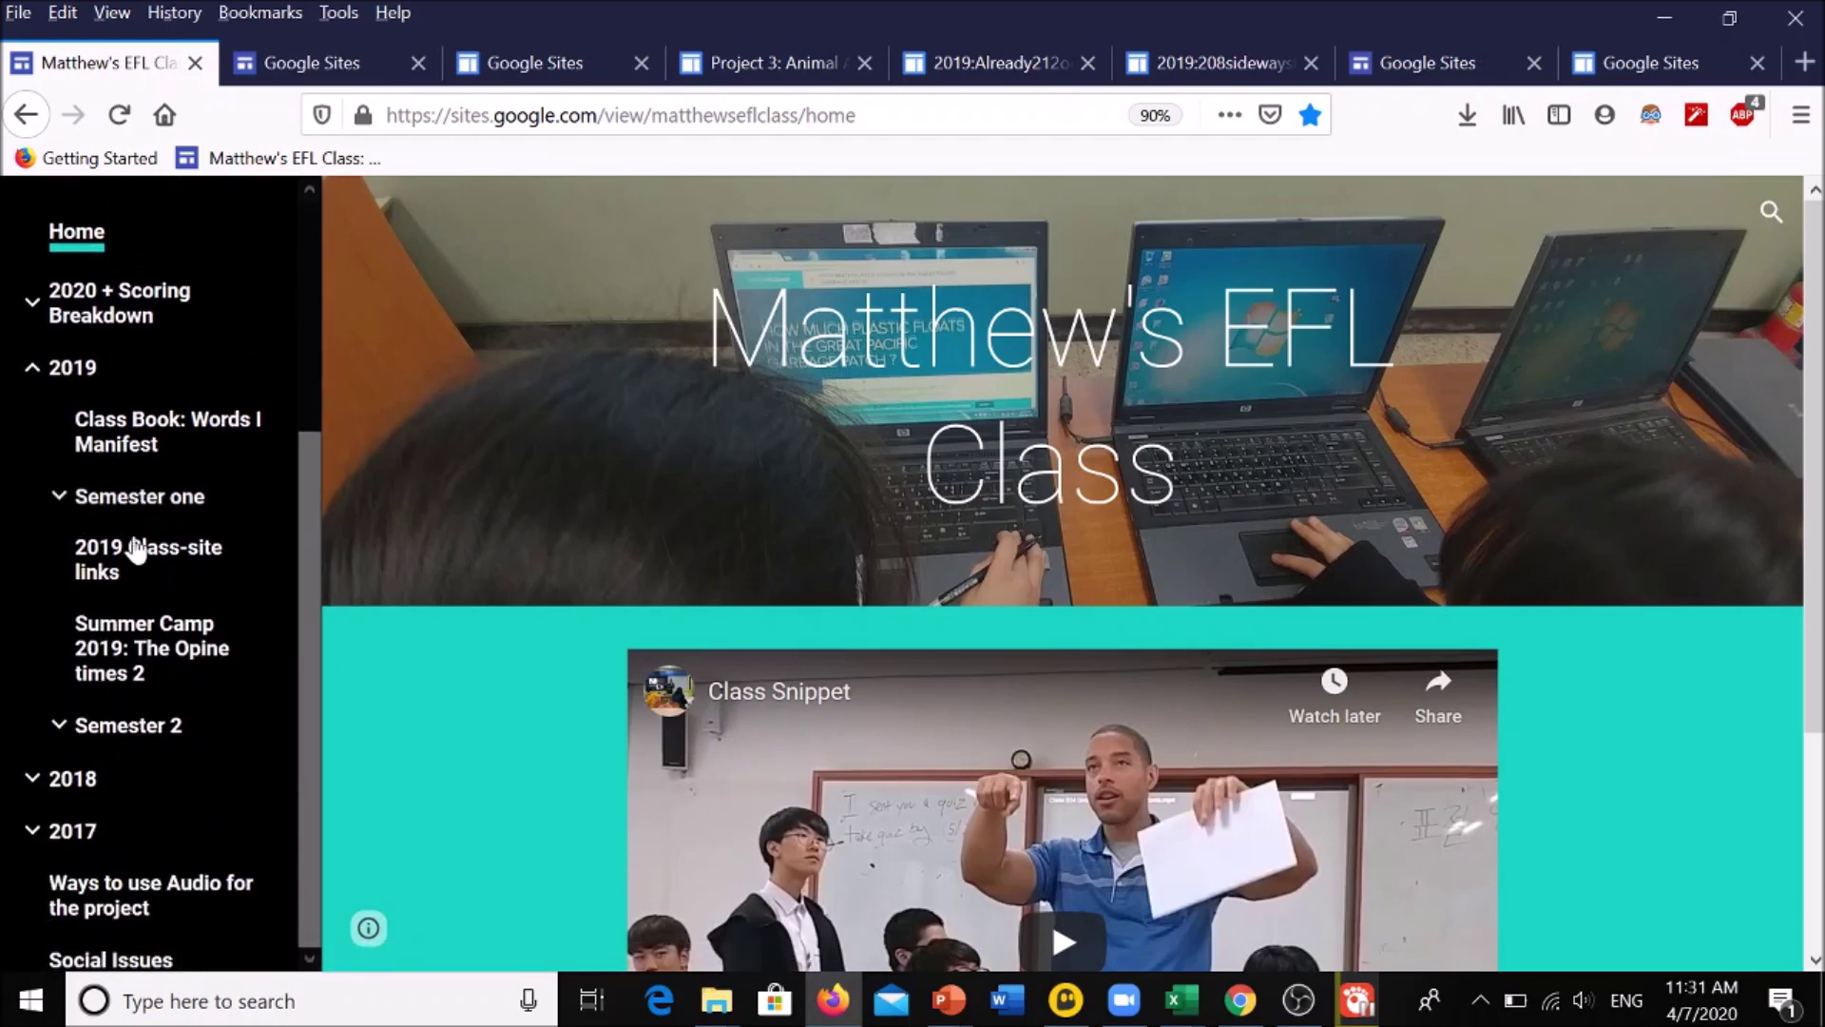
Expand the Semester one and 2020 + Scoring Breakdown sections and open the Class Book: Speak up (2020) page
{"action": "left_click", "coordinate": [57, 500]}
{"action": "left_click_drag", "start_coordinate": [306, 454], "coordinate": [311, 372]}
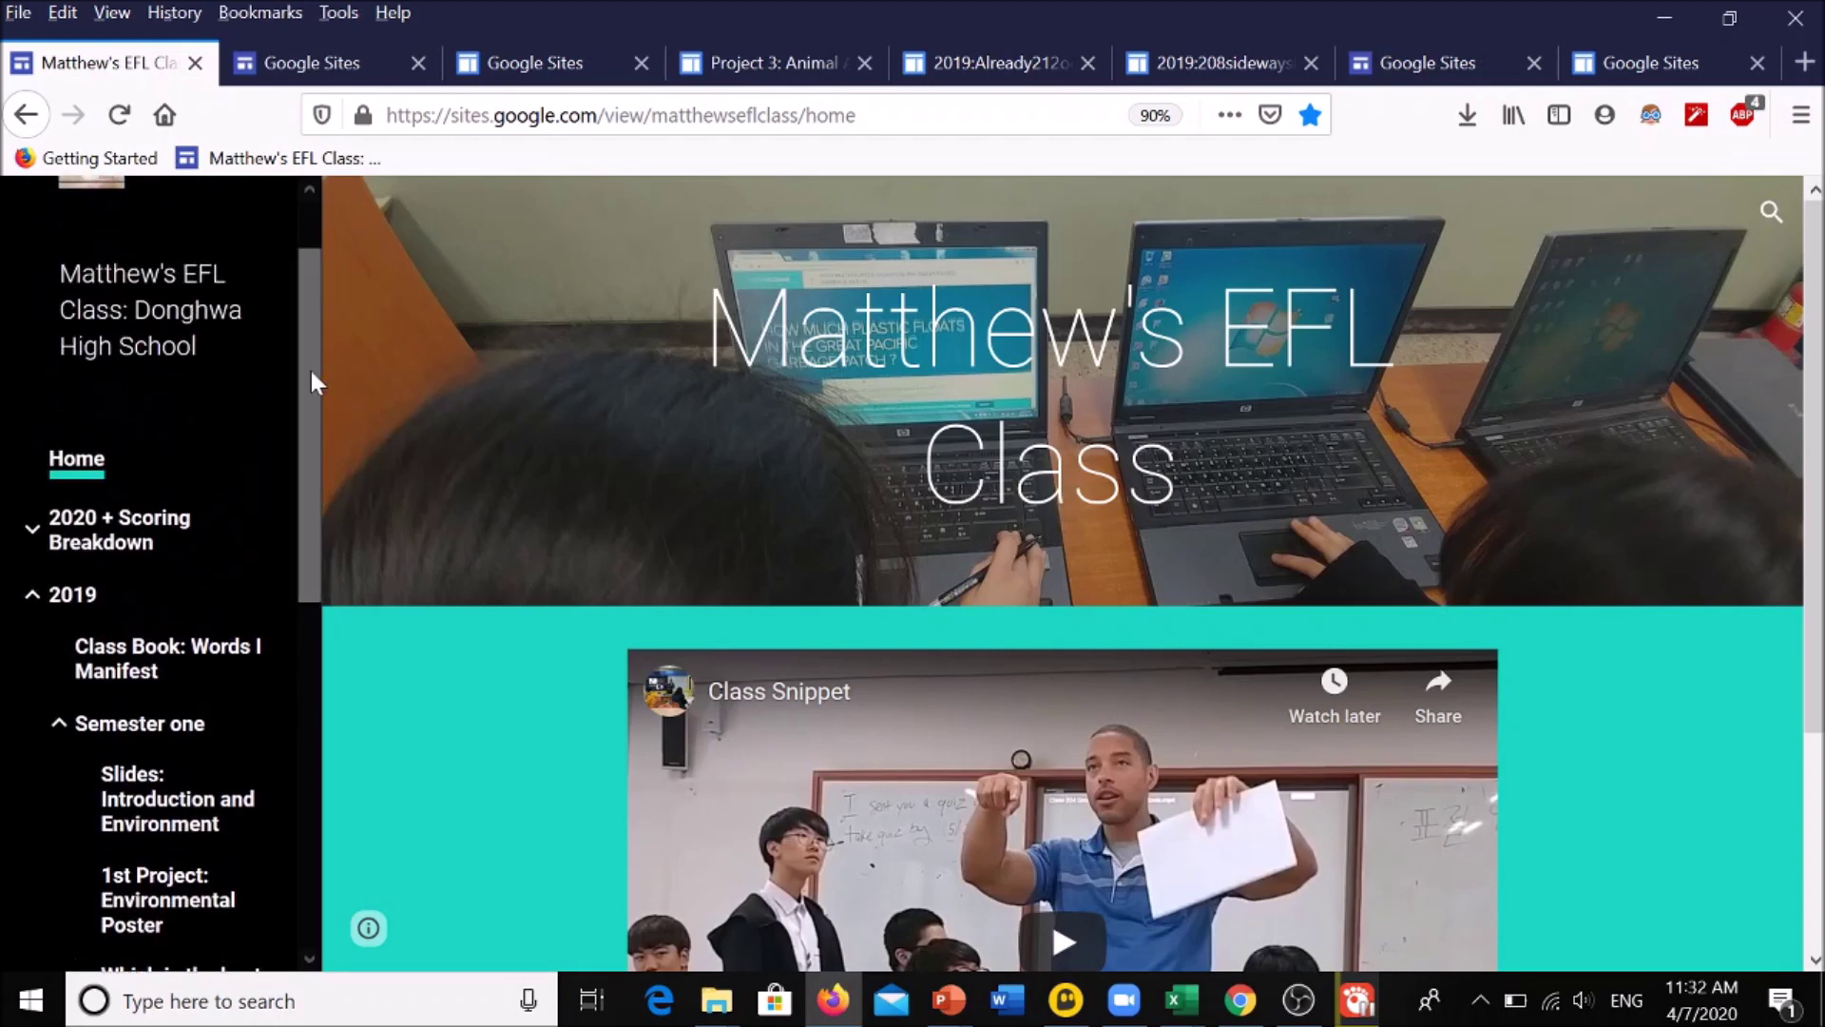
{"action": "left_click", "coordinate": [33, 529]}
{"action": "left_click_drag", "start_coordinate": [300, 436], "coordinate": [304, 585]}
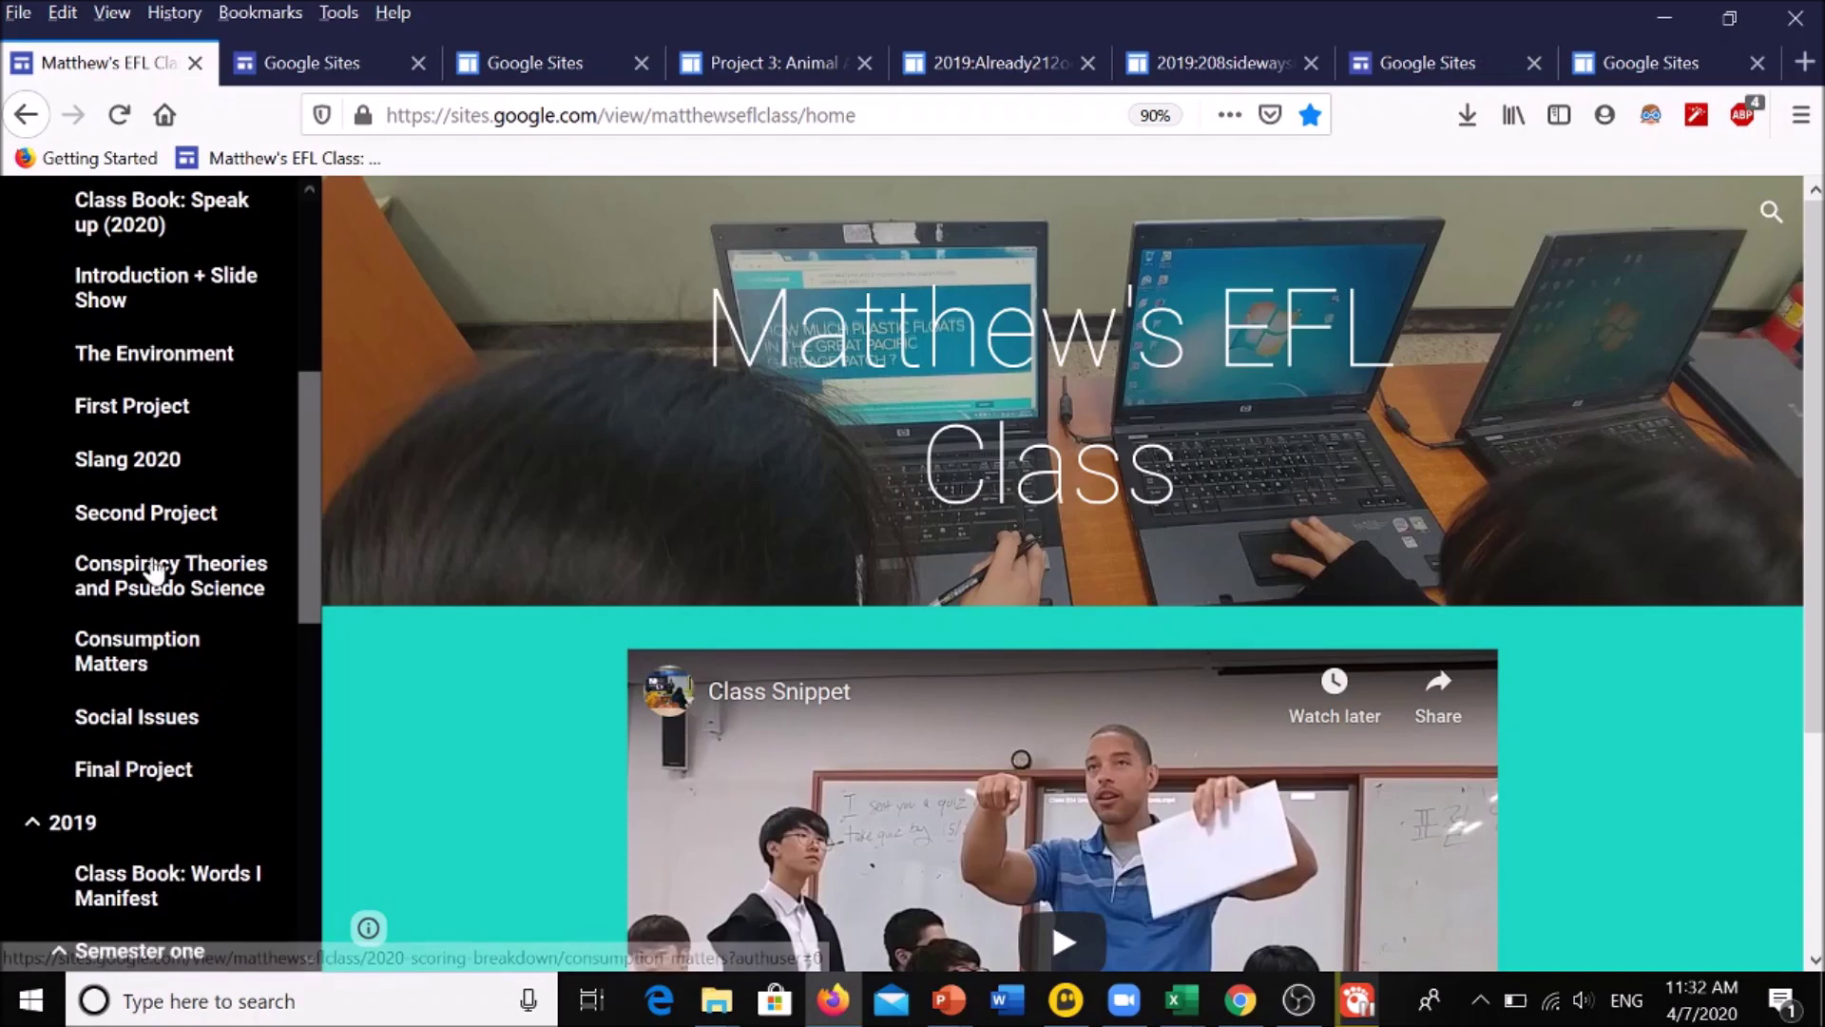
{"action": "scroll", "coordinate": [157, 580], "scroll_direction": "up", "scroll_amount": 5}
{"action": "scroll", "coordinate": [171, 646], "scroll_direction": "down", "scroll_amount": 2}
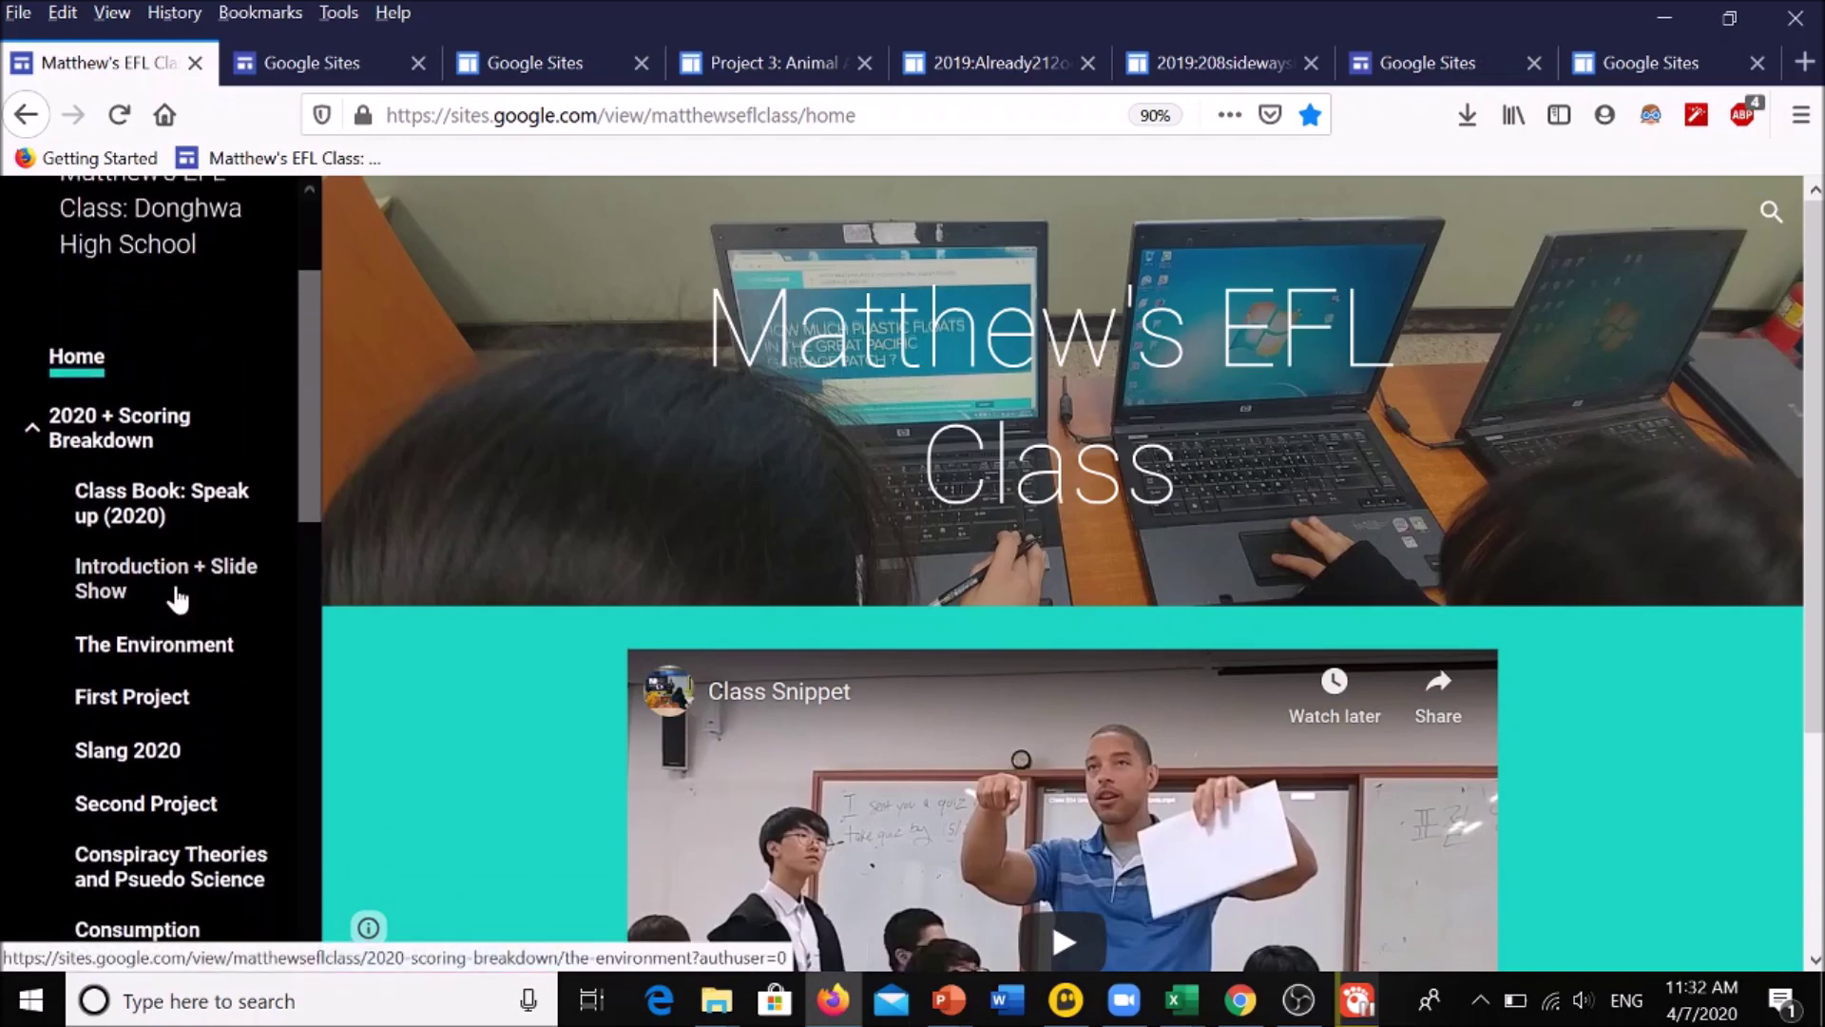
{"action": "left_click", "coordinate": [133, 514]}
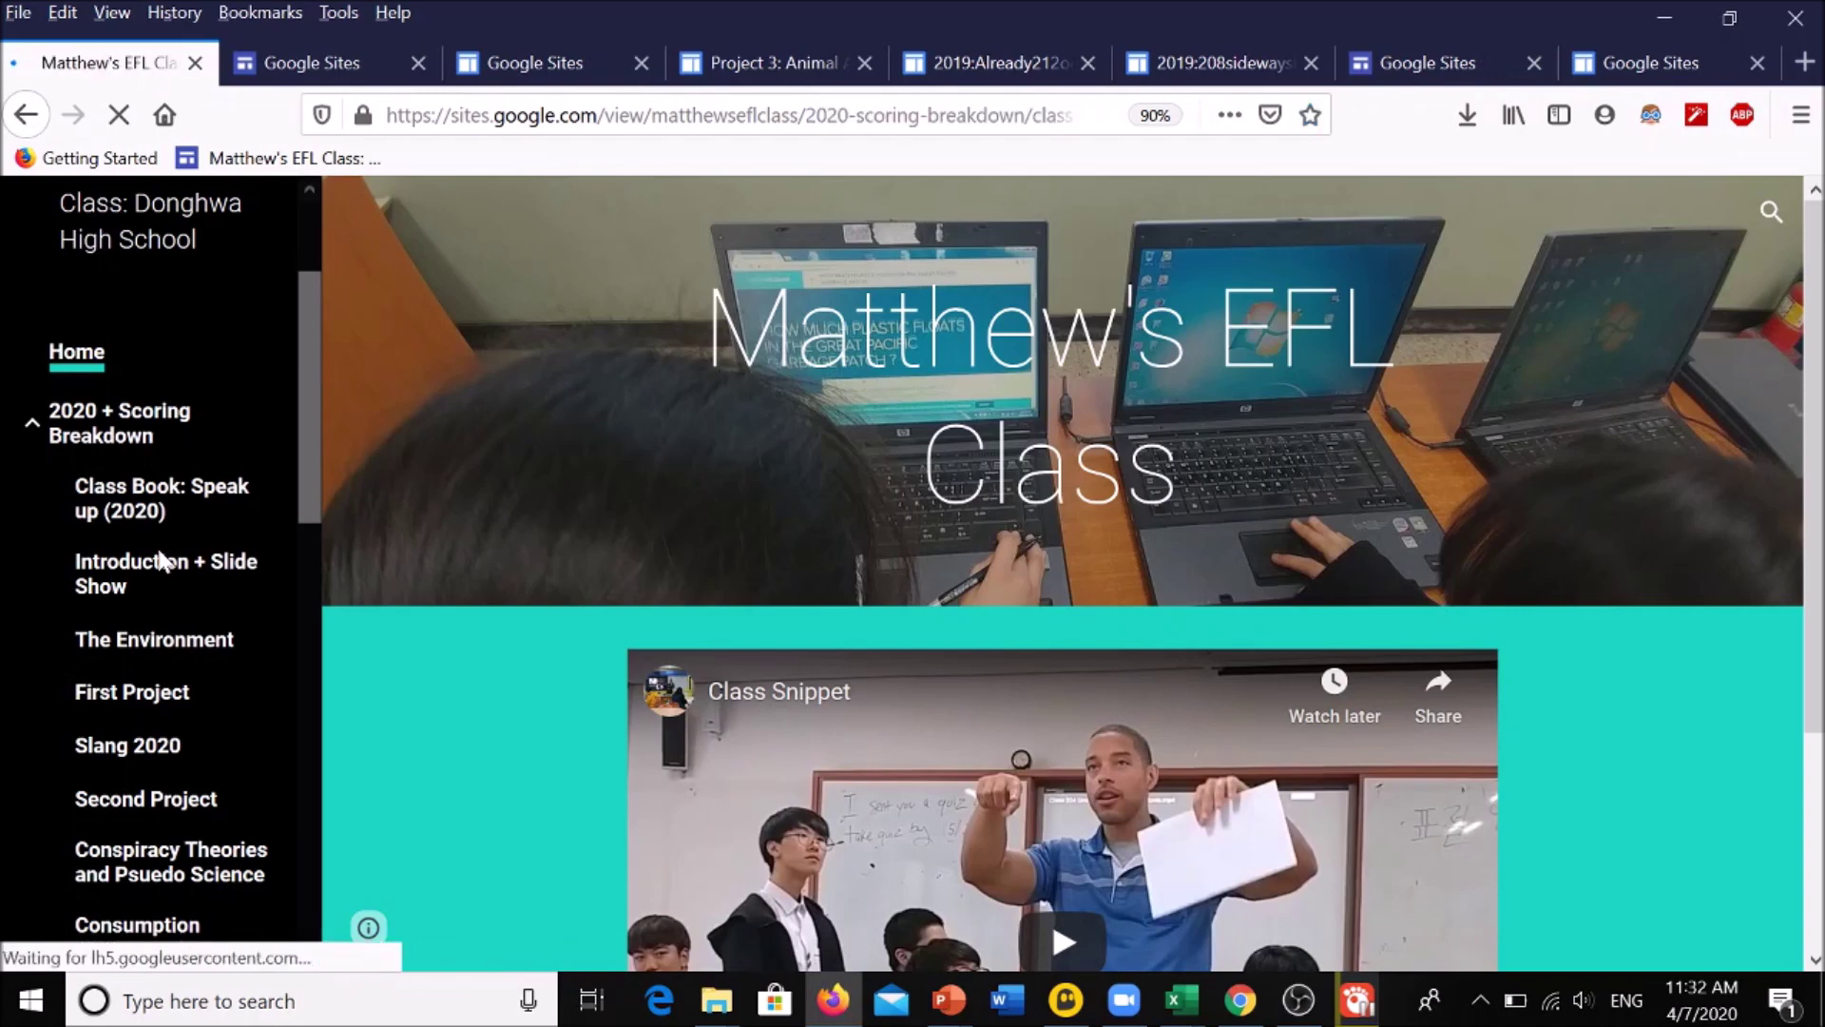
{"action": "scroll", "coordinate": [615, 447], "scroll_direction": "down", "scroll_amount": 3}
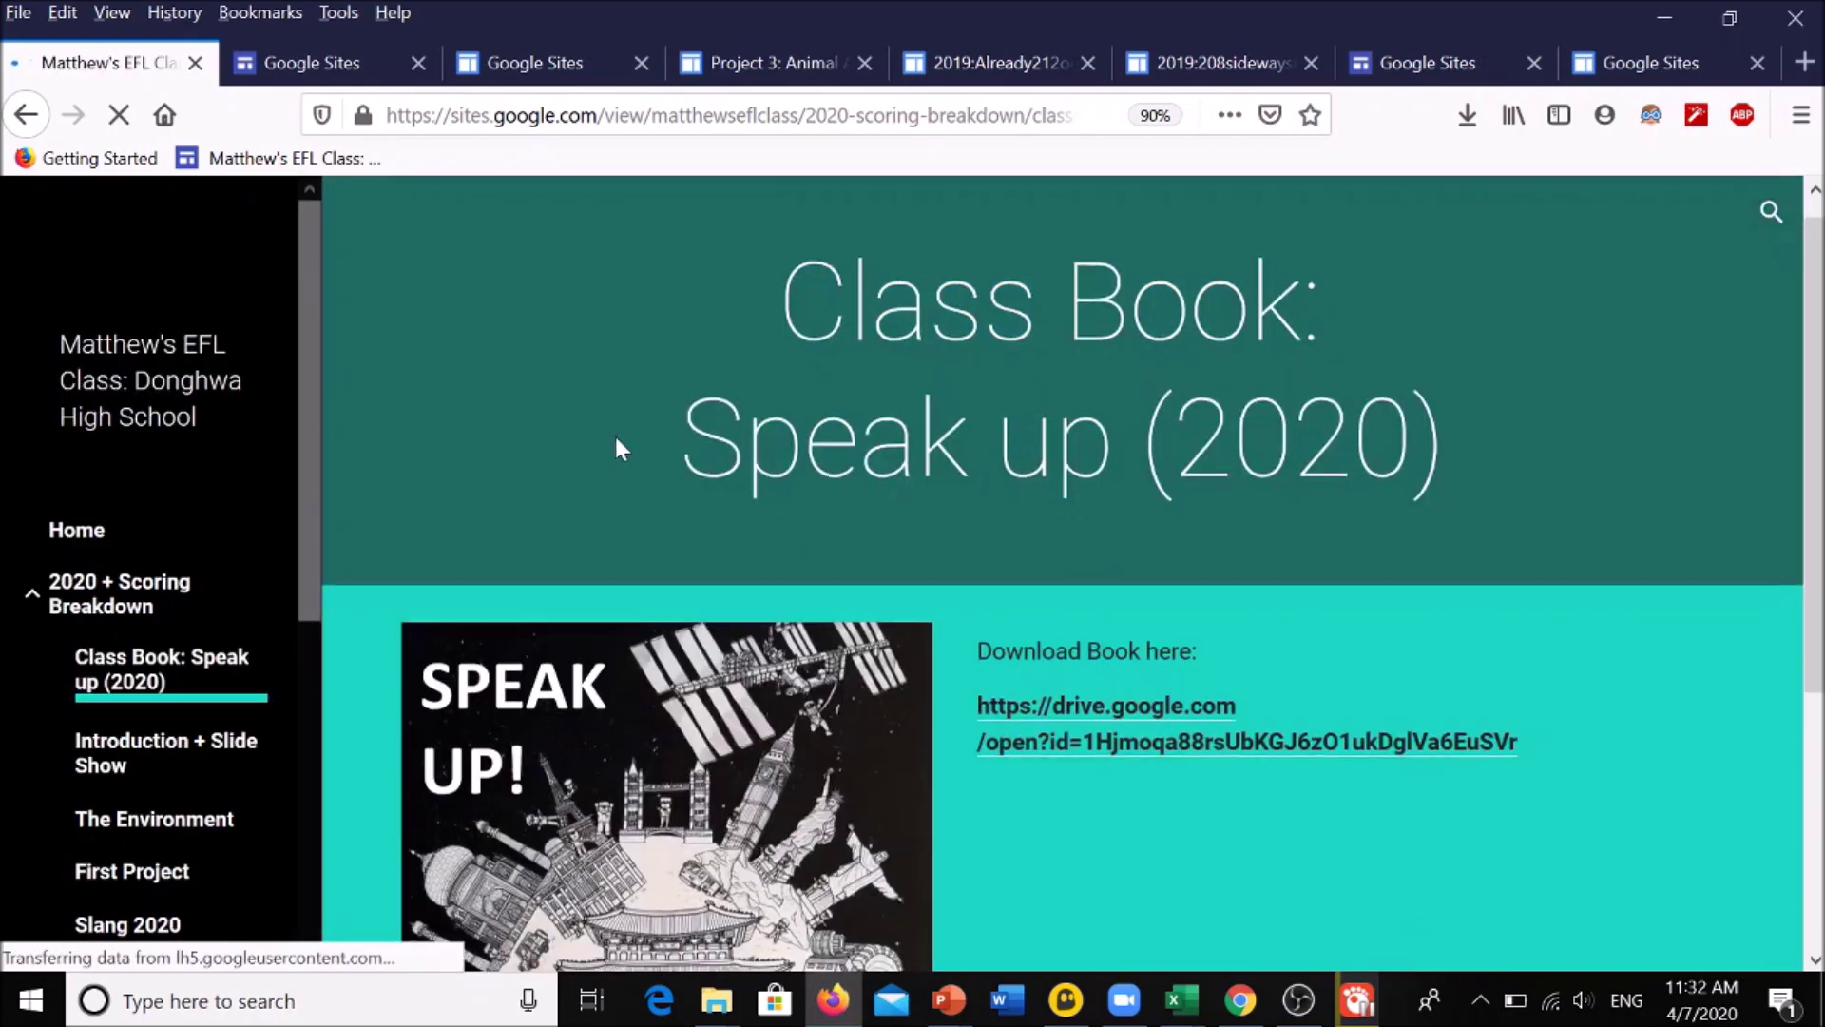
Switch to Chrome and review the stream of the English C second year class in Google Classroom
{"action": "left_click", "coordinate": [1240, 1013]}
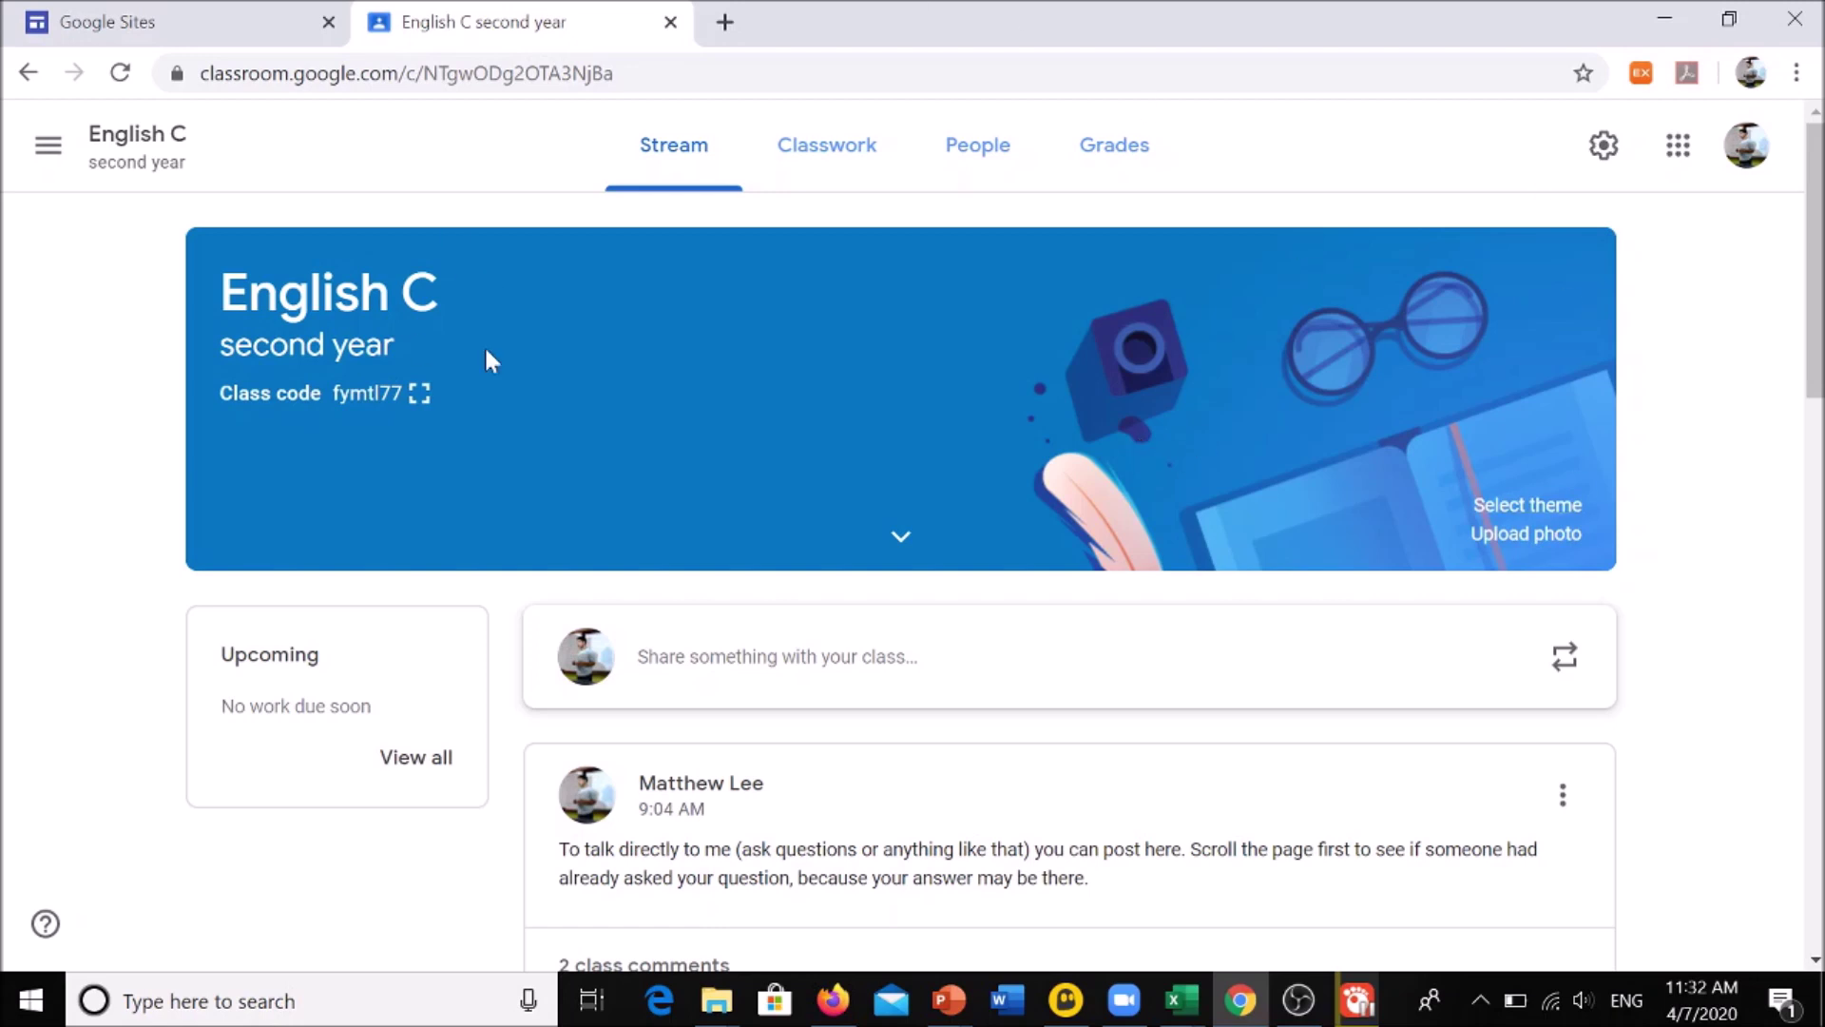
{"action": "scroll", "coordinate": [758, 404], "scroll_direction": "down", "scroll_amount": 4}
{"action": "scroll", "coordinate": [770, 407], "scroll_direction": "up", "scroll_amount": 4}
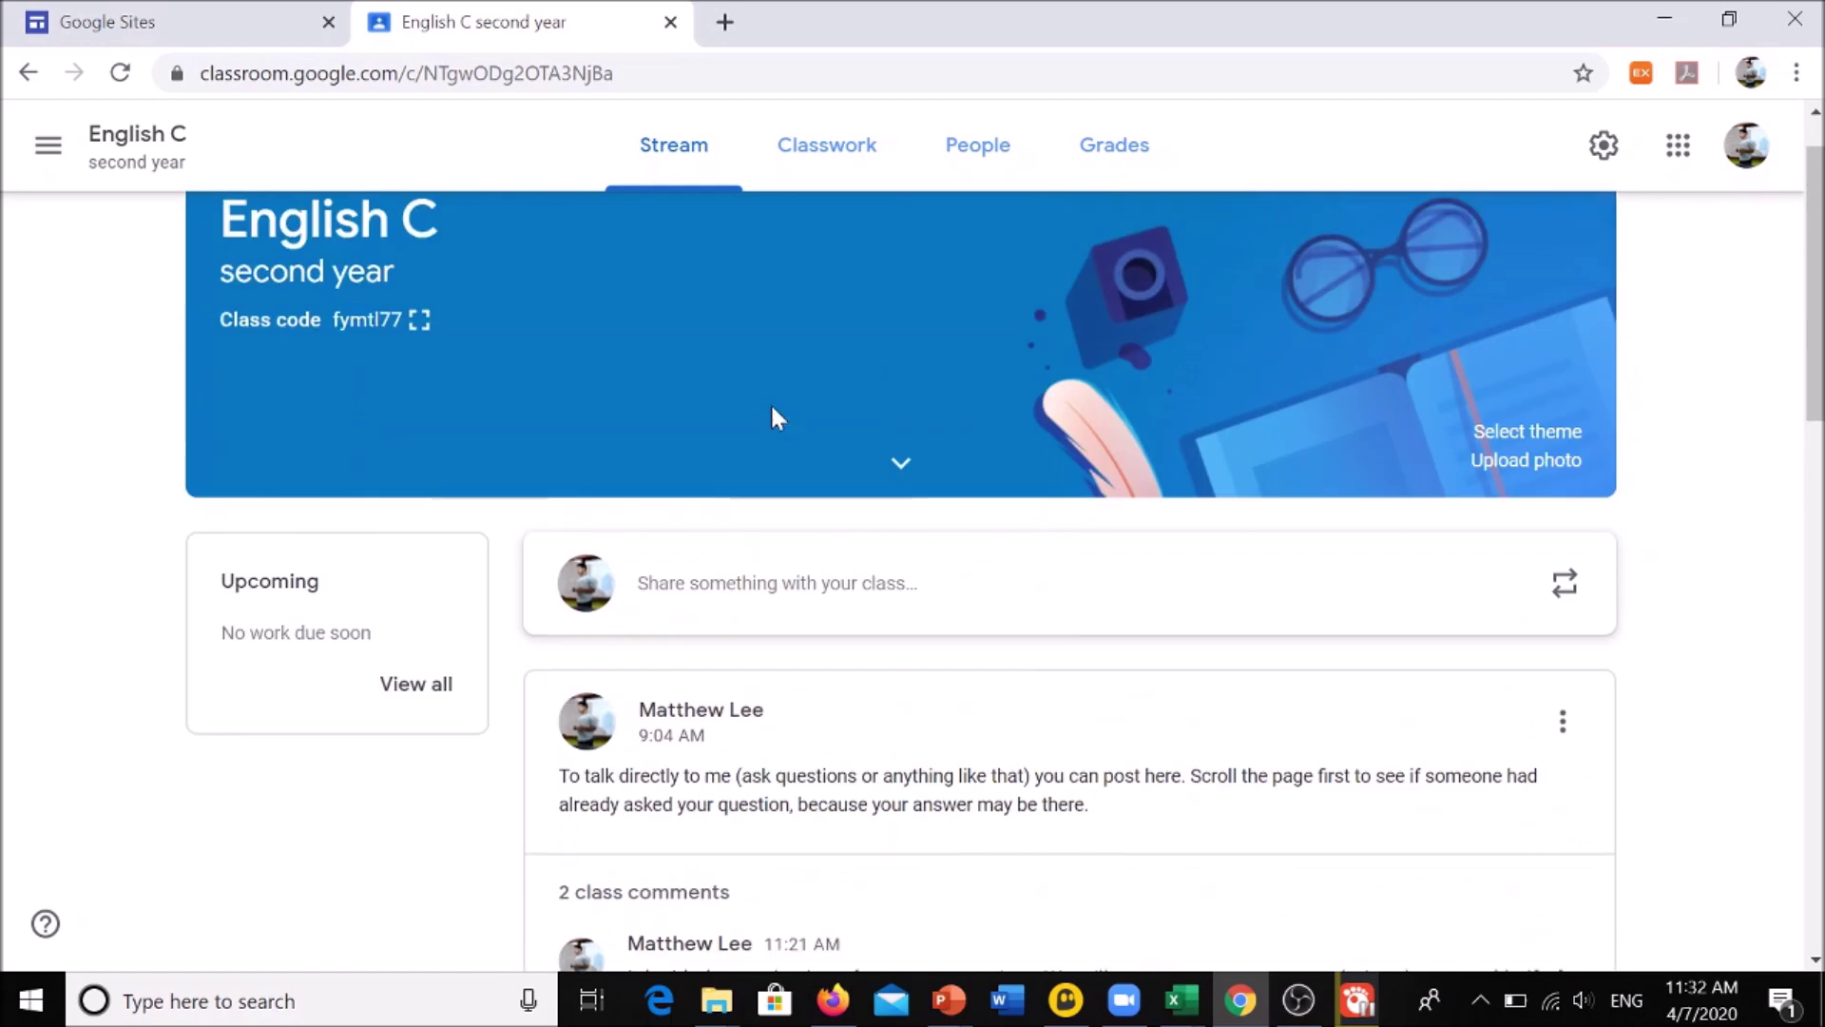
{"action": "scroll", "coordinate": [770, 402], "scroll_direction": "up", "scroll_amount": 1}
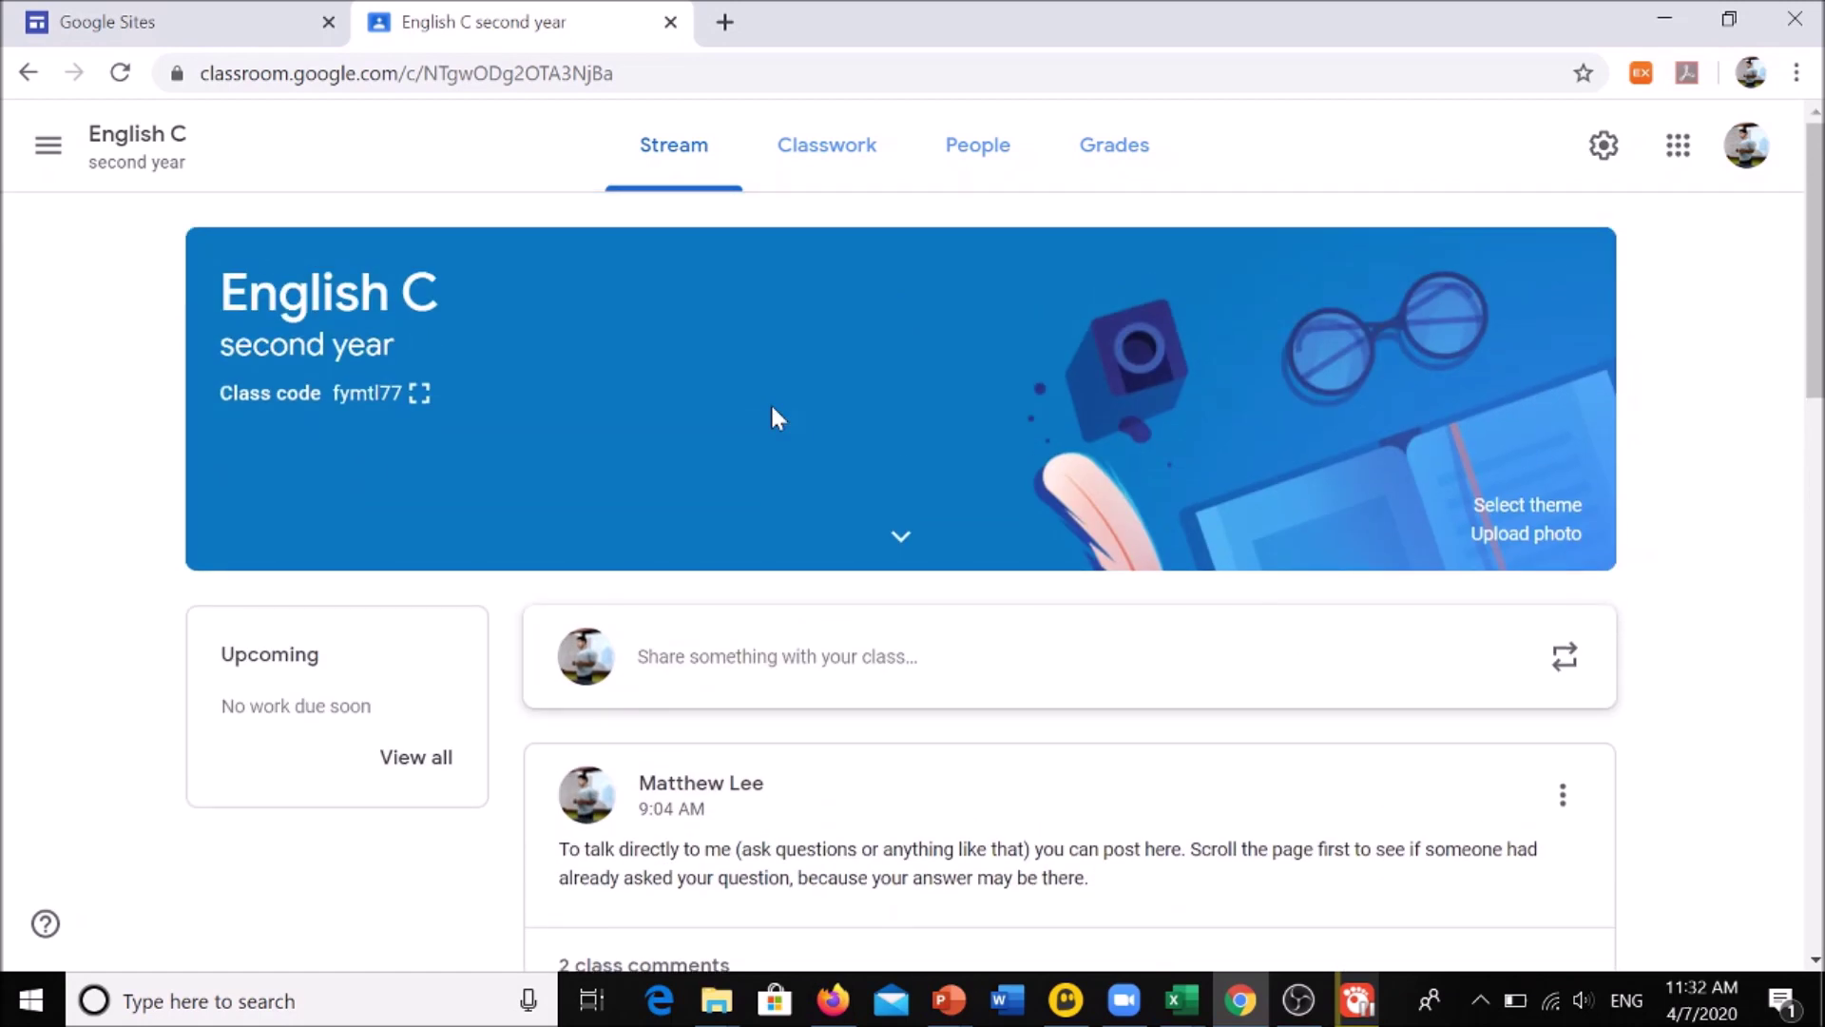
Expand all class comments under the stream post about where to ask the teacher questions
{"action": "scroll", "coordinate": [785, 480], "scroll_direction": "down", "scroll_amount": 2}
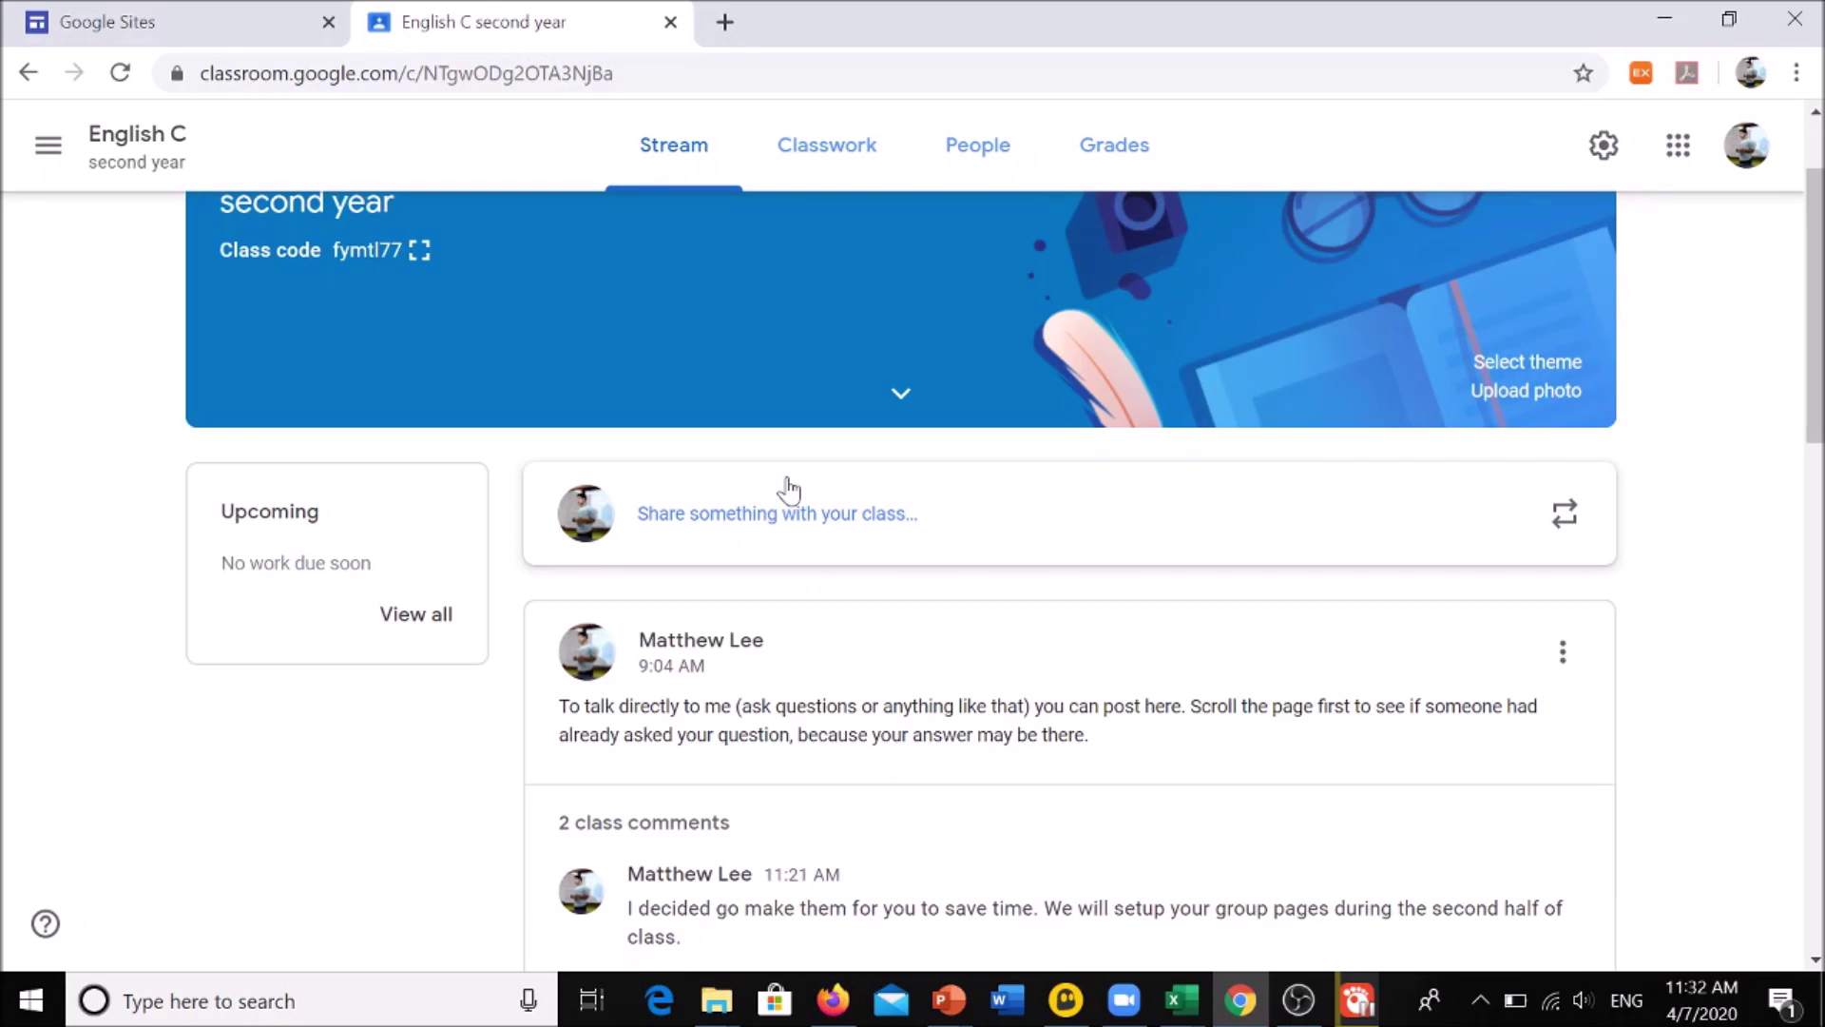
{"action": "scroll", "coordinate": [789, 490], "scroll_direction": "down", "scroll_amount": 3}
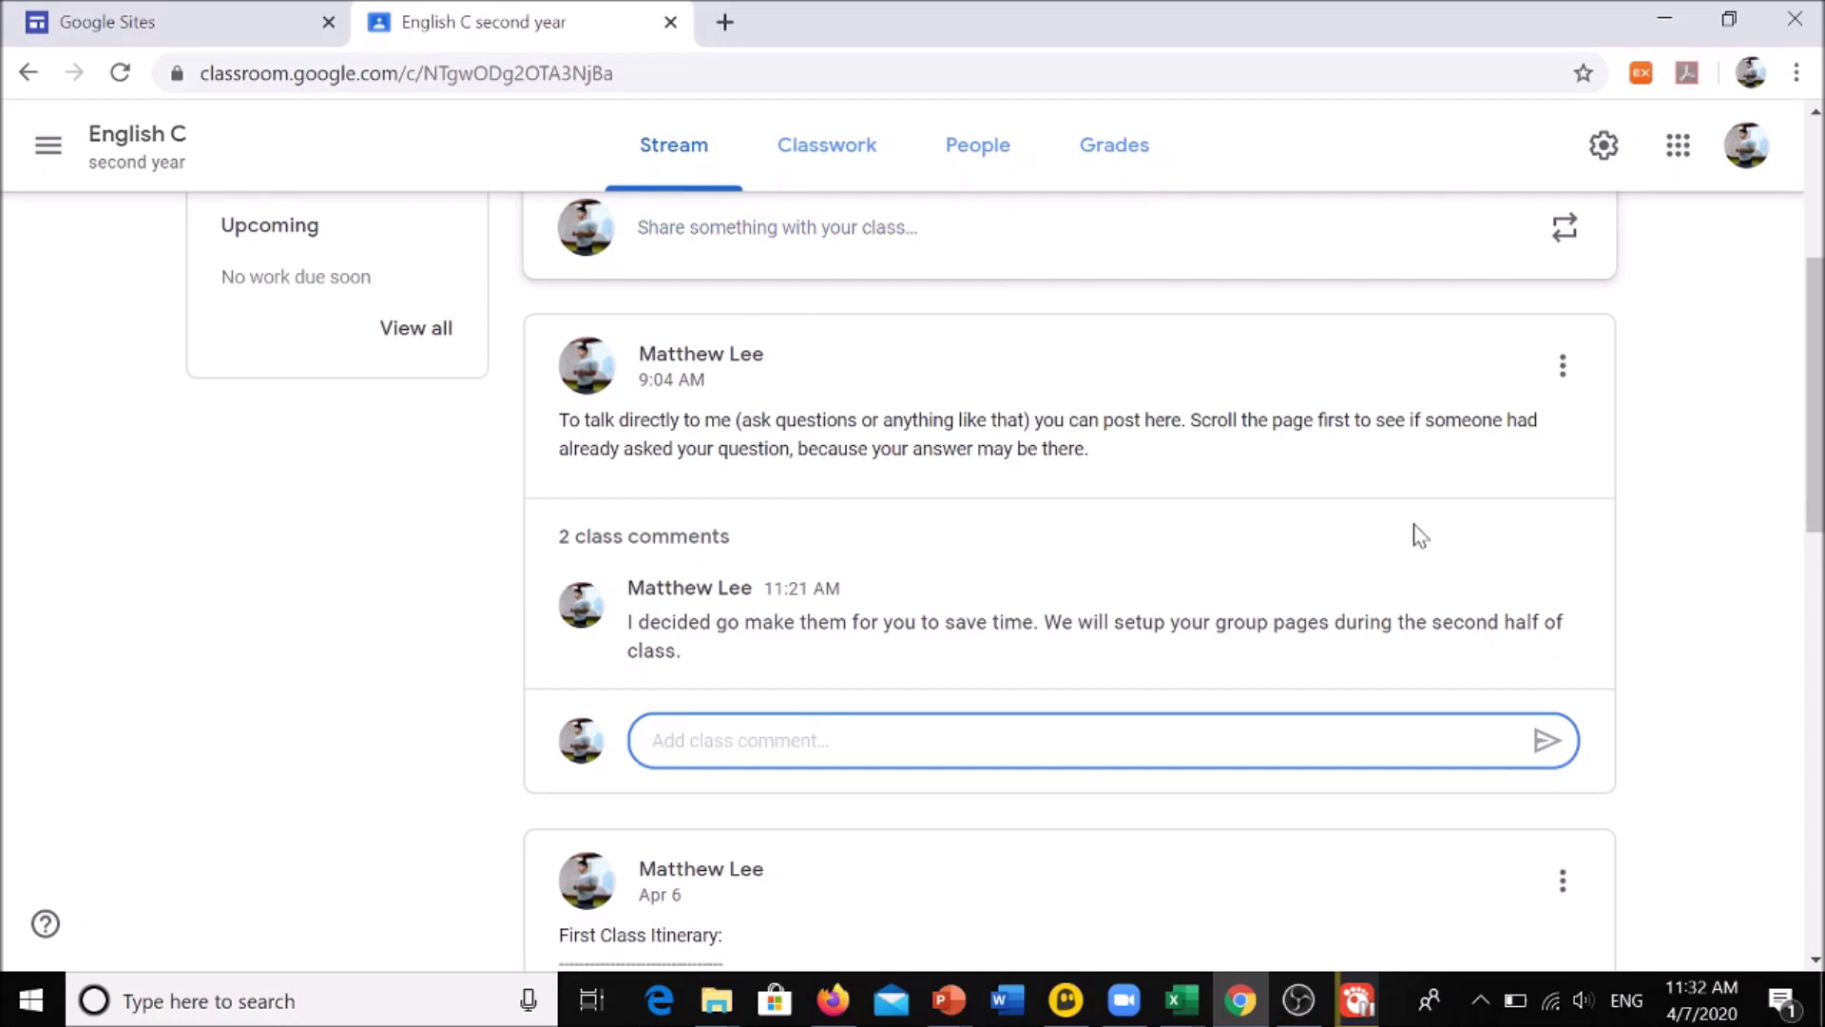
{"action": "left_click", "coordinate": [599, 538]}
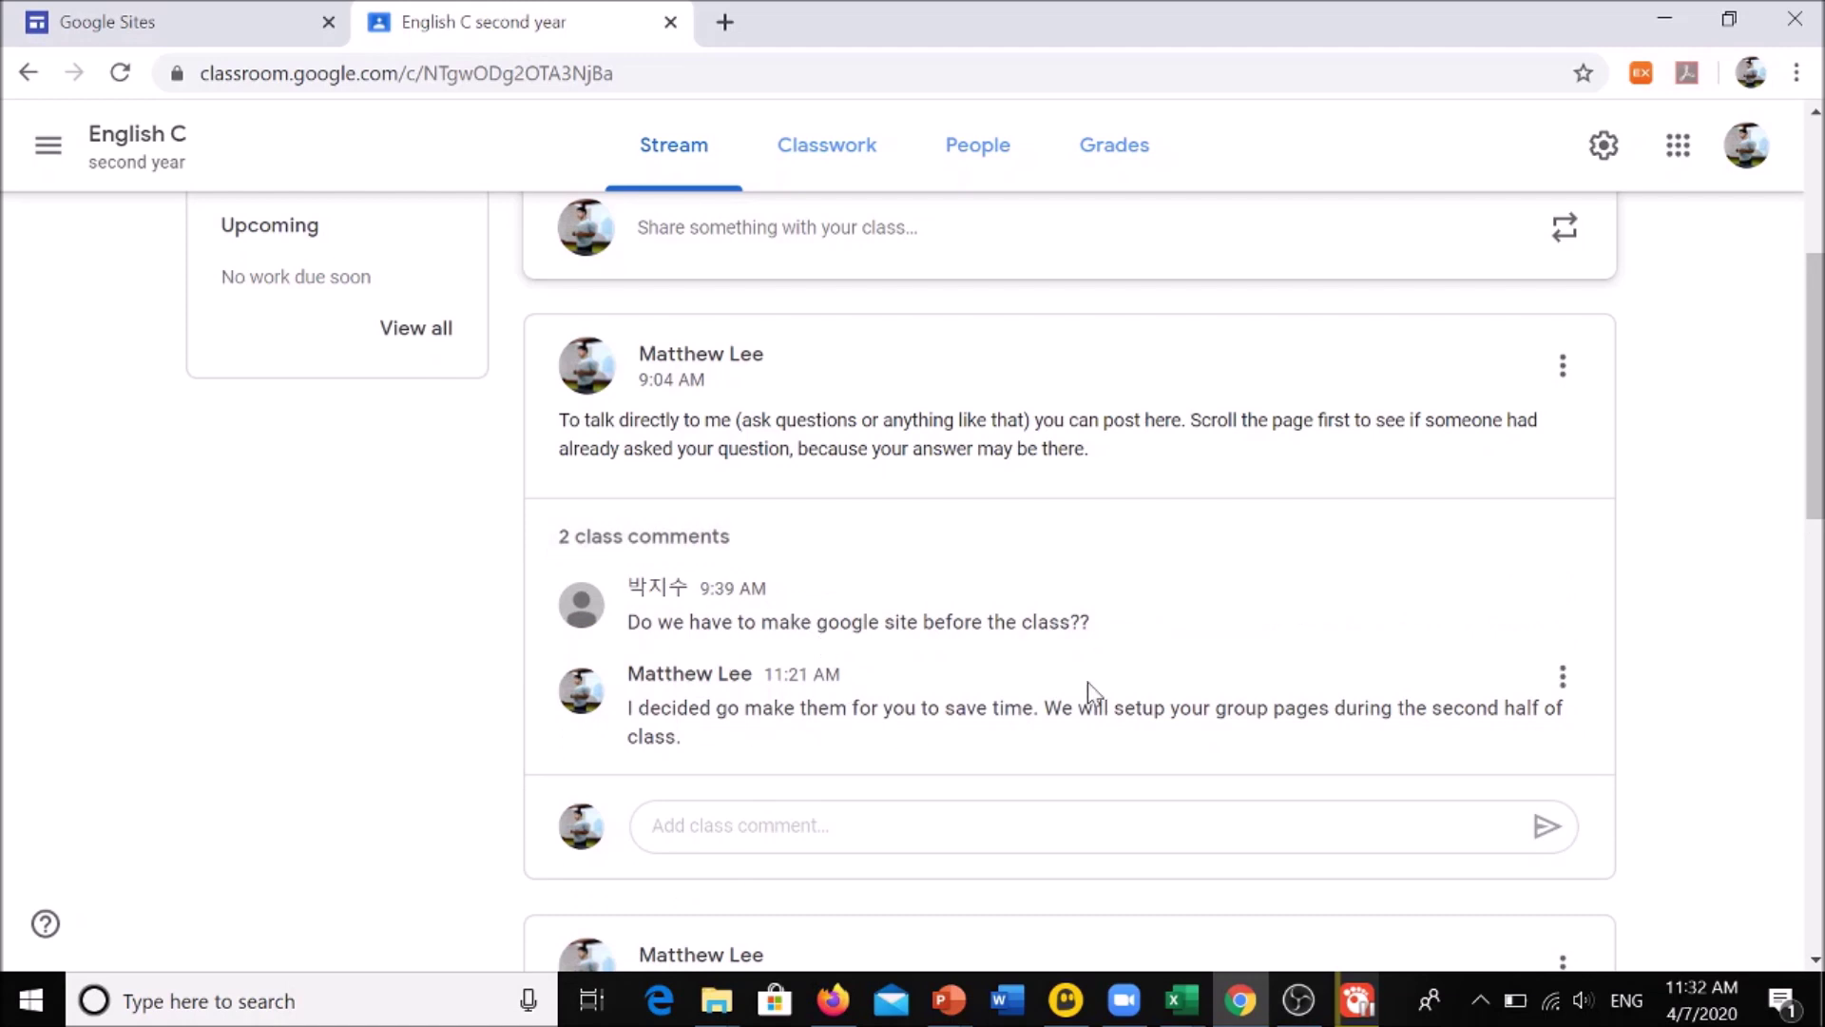
Review the stream's First Class Itinerary, class website and Speak Up (2020).pdf posts, and minimize both browser windows
{"action": "scroll", "coordinate": [1087, 682], "scroll_direction": "down", "scroll_amount": 7}
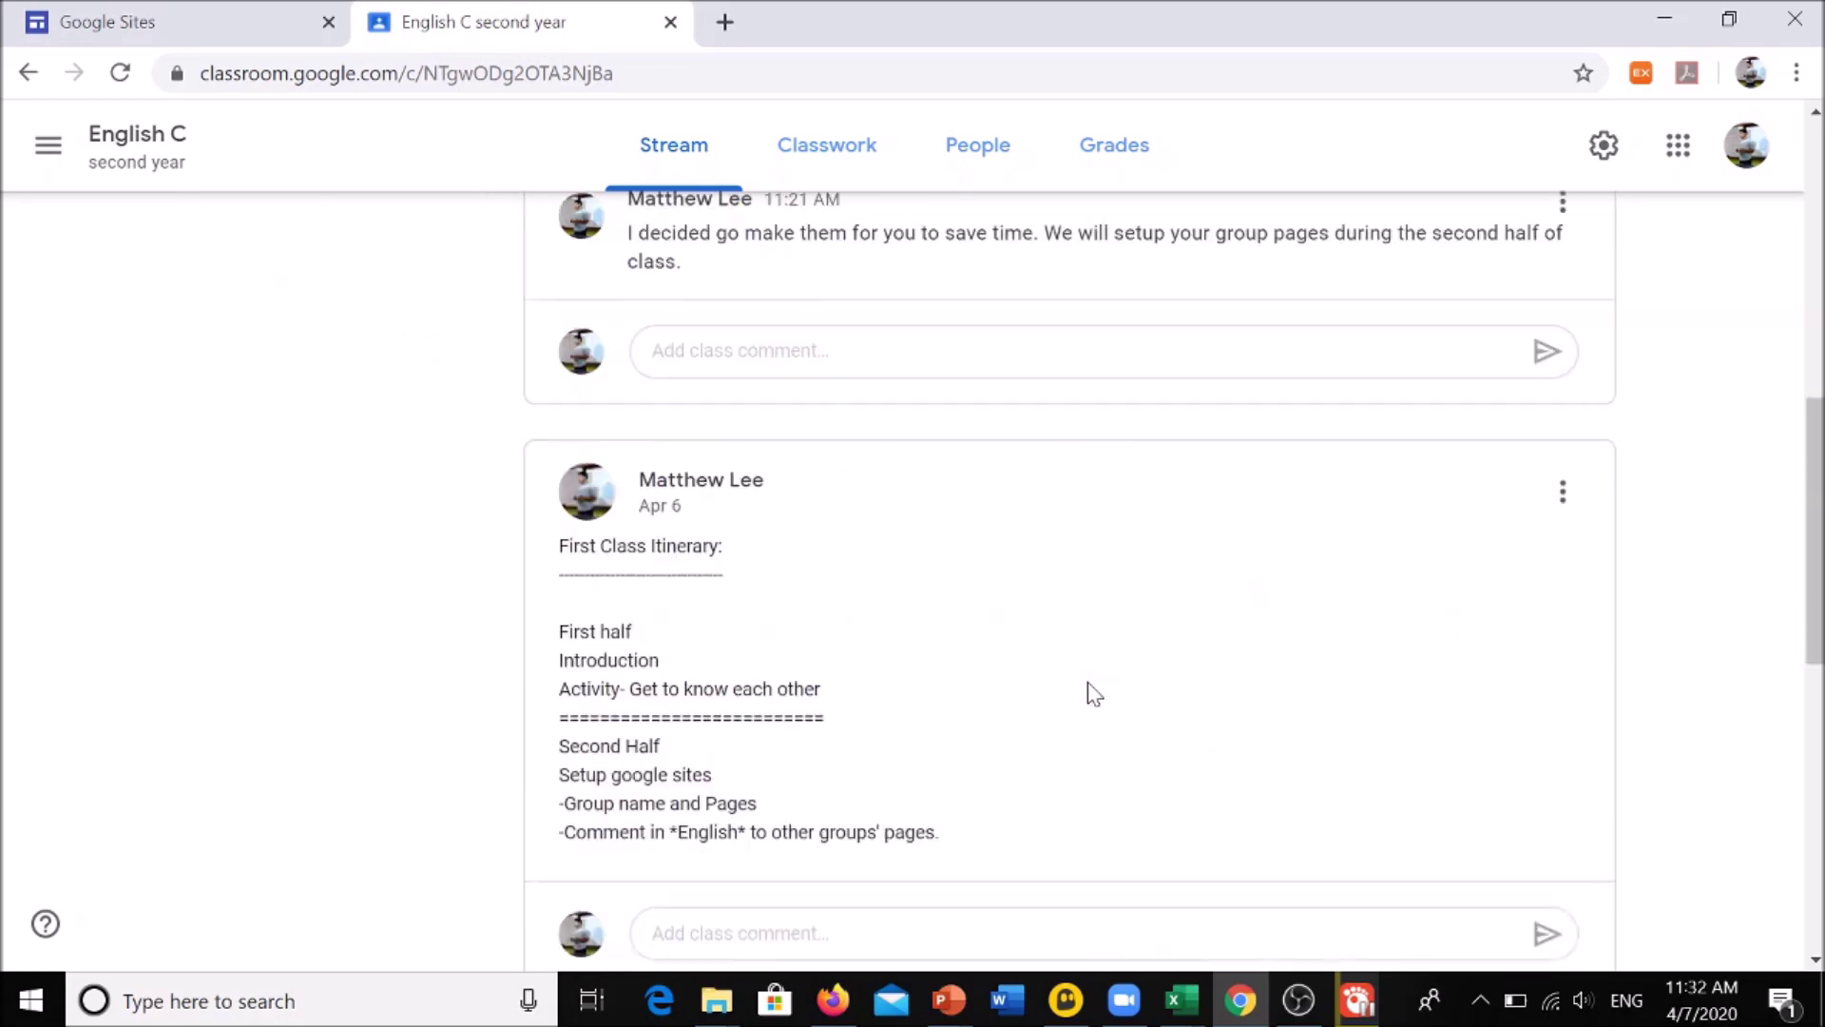
{"action": "scroll", "coordinate": [1087, 682], "scroll_direction": "up", "scroll_amount": 9}
{"action": "scroll", "coordinate": [1087, 682], "scroll_direction": "down", "scroll_amount": 5}
{"action": "scroll", "coordinate": [1089, 693], "scroll_direction": "down", "scroll_amount": 6}
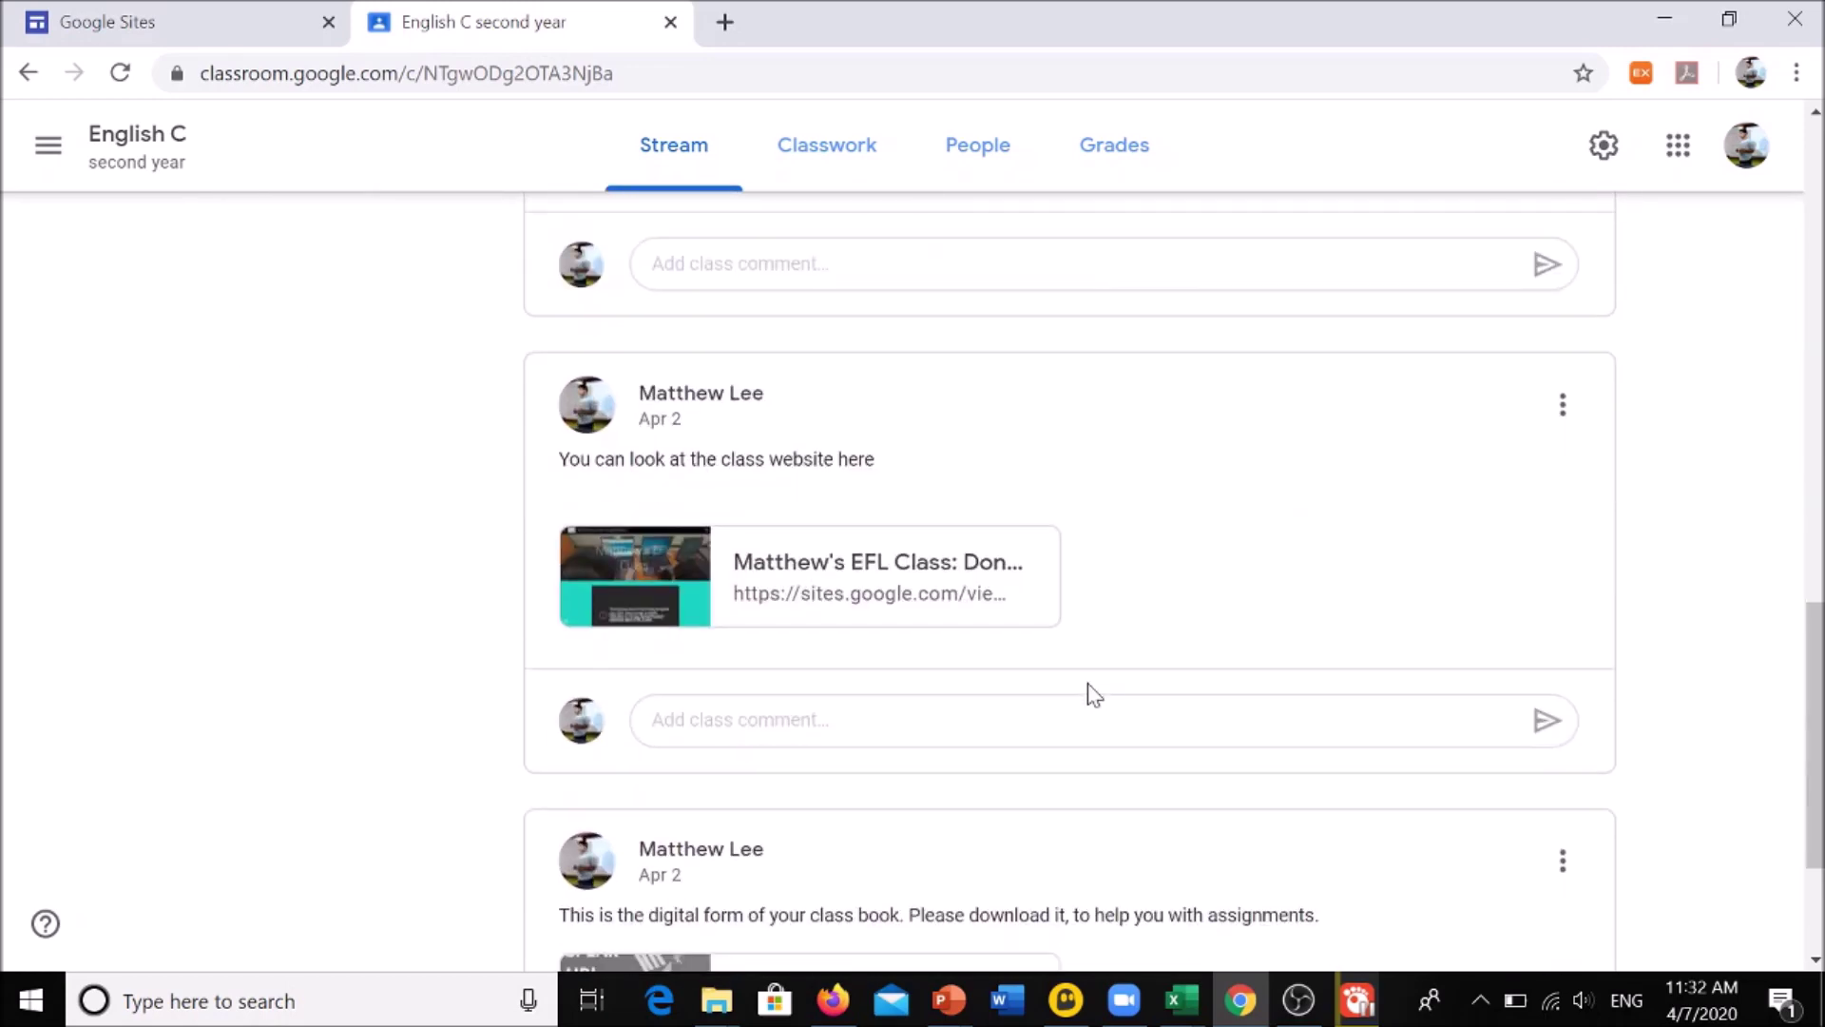
{"action": "scroll", "coordinate": [1050, 664], "scroll_direction": "down", "scroll_amount": 3}
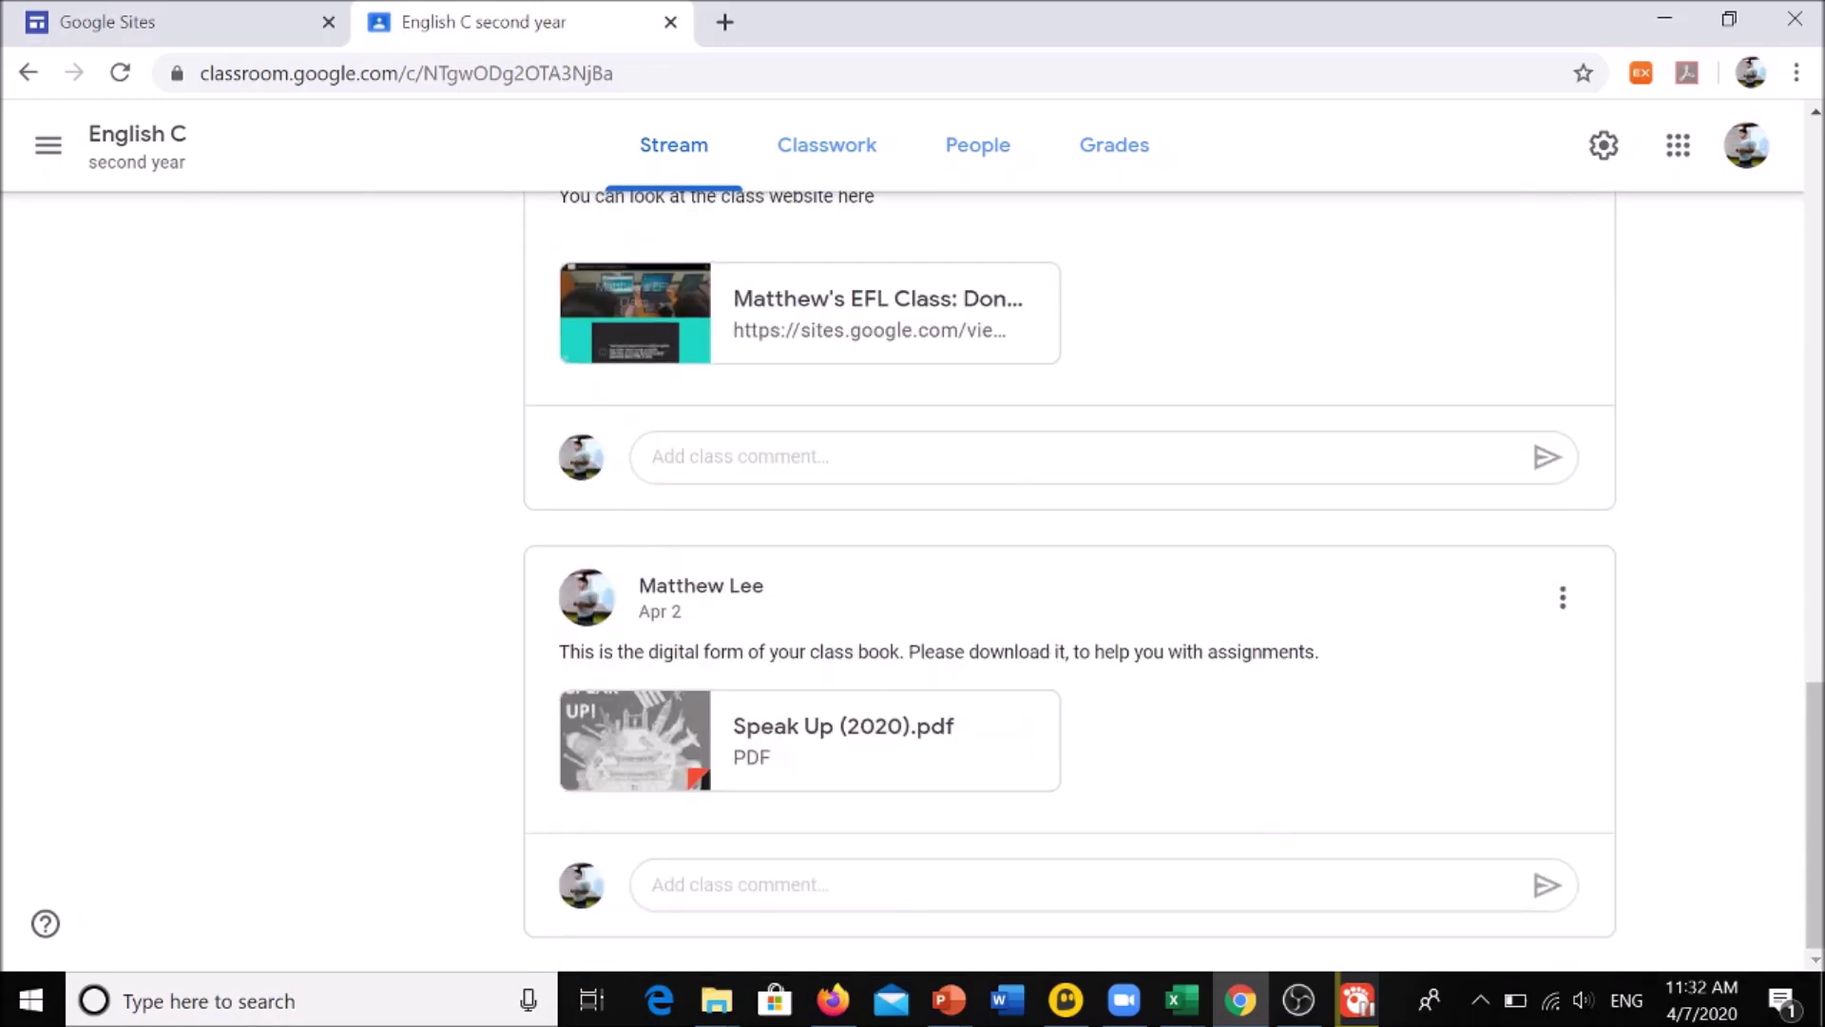
{"action": "scroll", "coordinate": [1069, 580], "scroll_direction": "up", "scroll_amount": 3}
{"action": "scroll", "coordinate": [1052, 663], "scroll_direction": "up", "scroll_amount": 4}
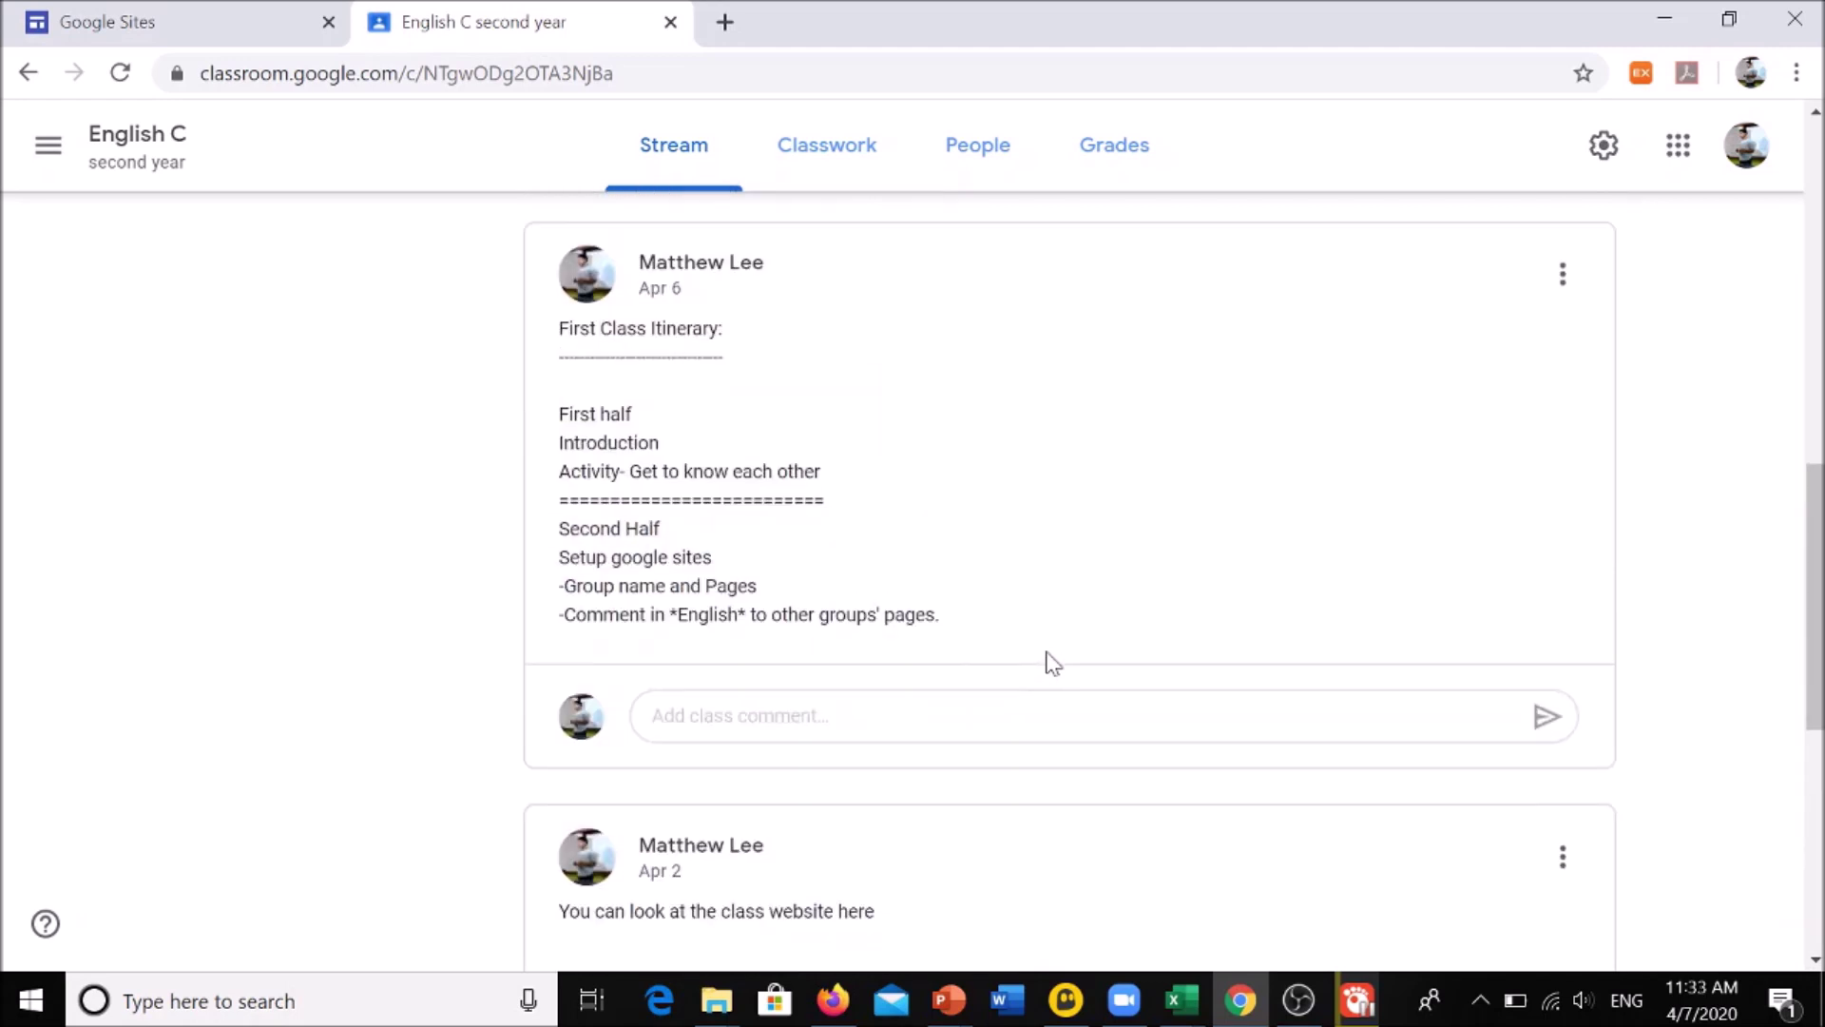
{"action": "left_click", "coordinate": [1647, 26]}
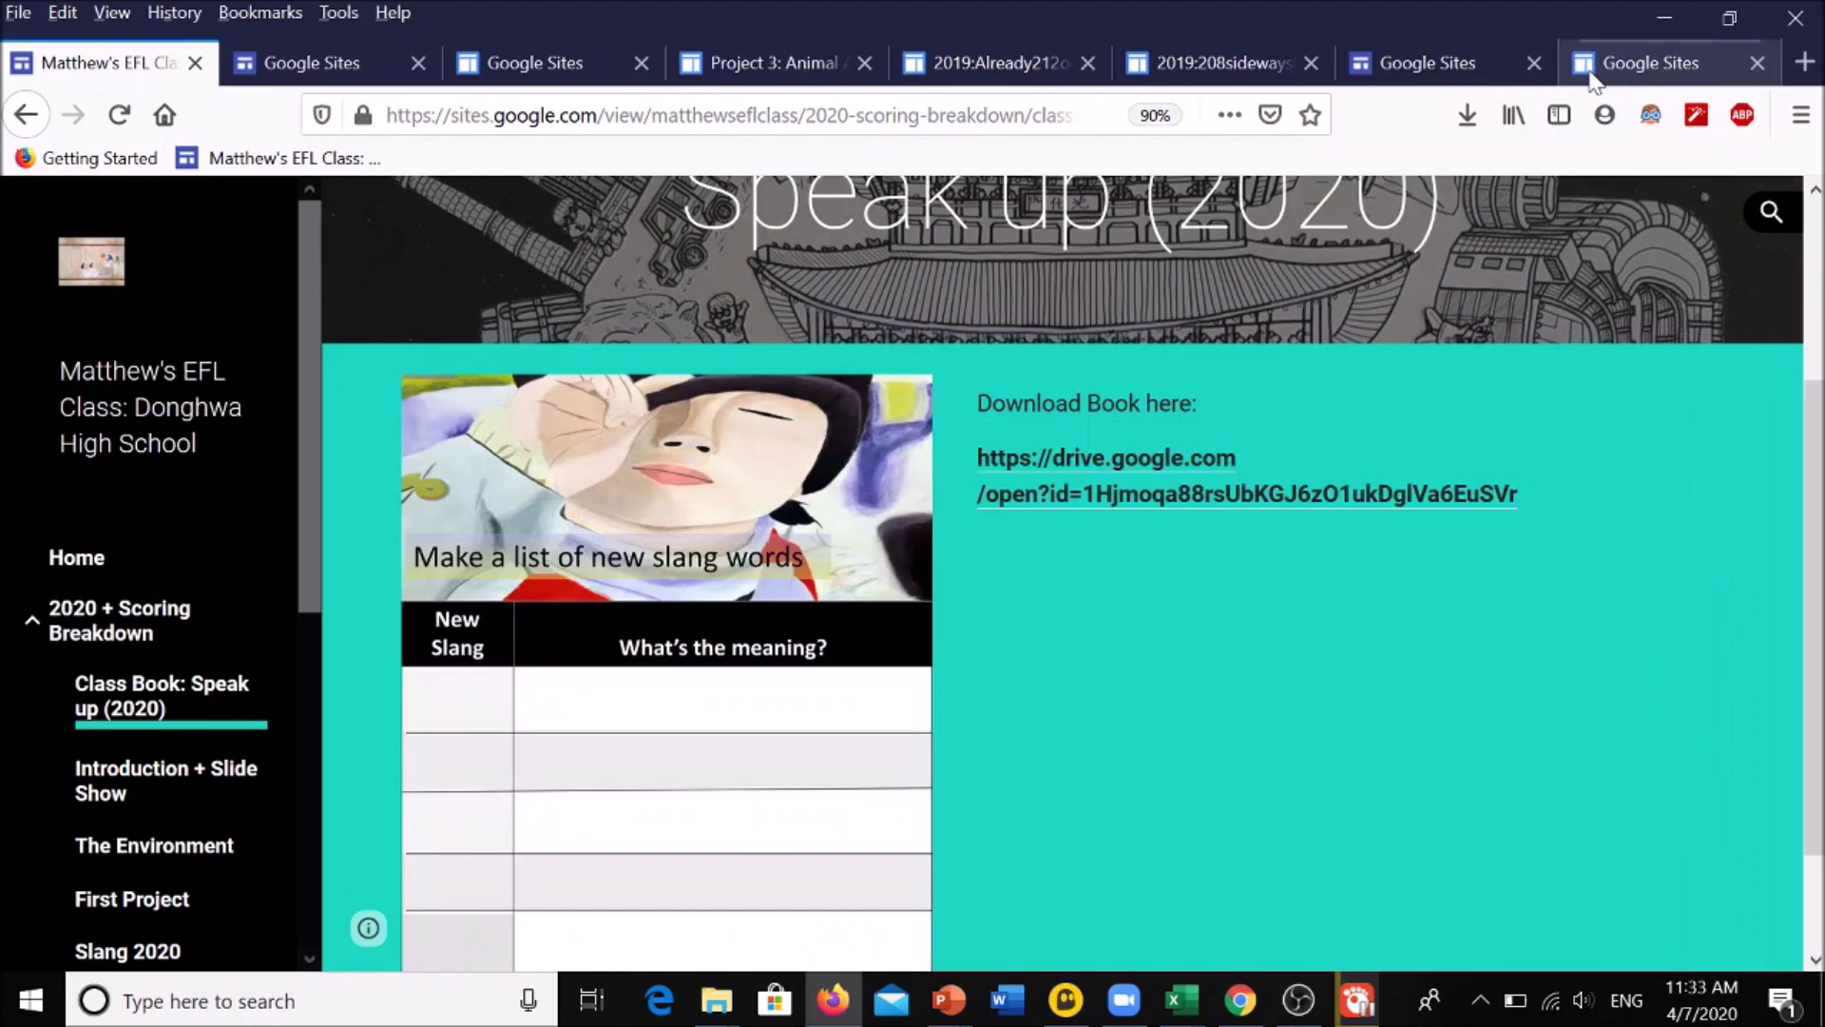
{"action": "left_click", "coordinate": [1654, 17]}
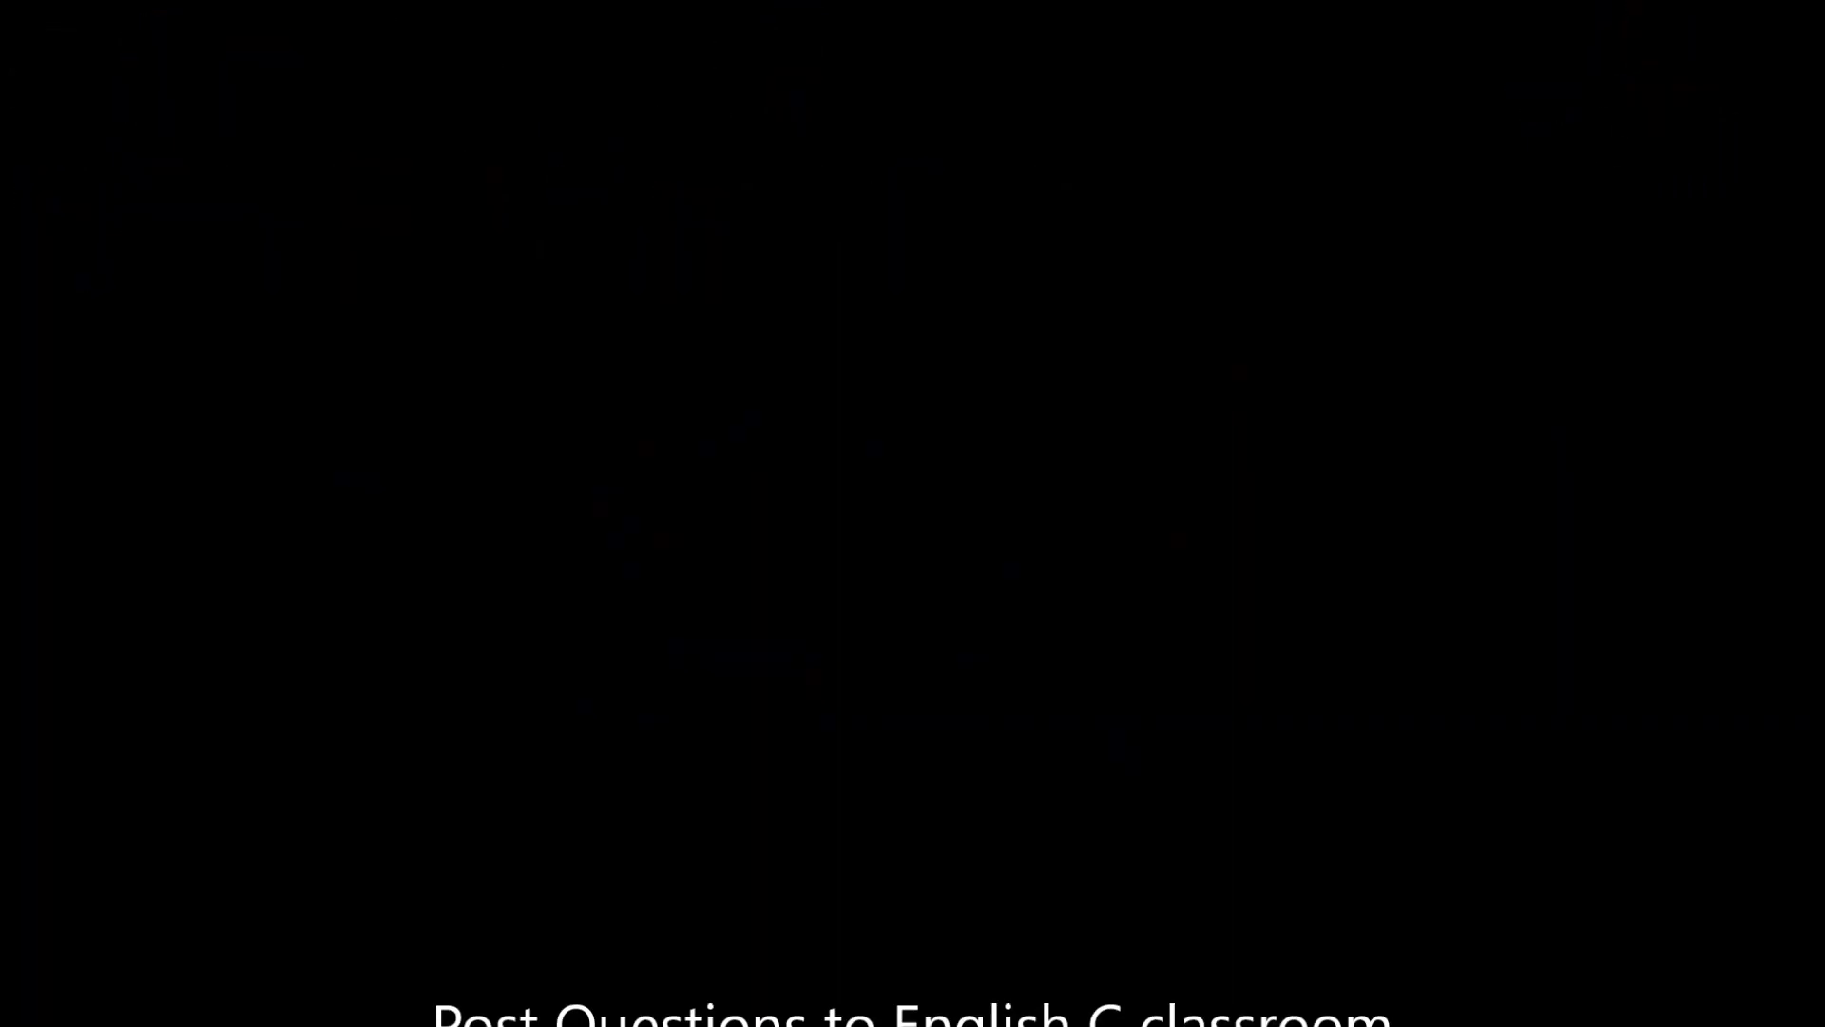